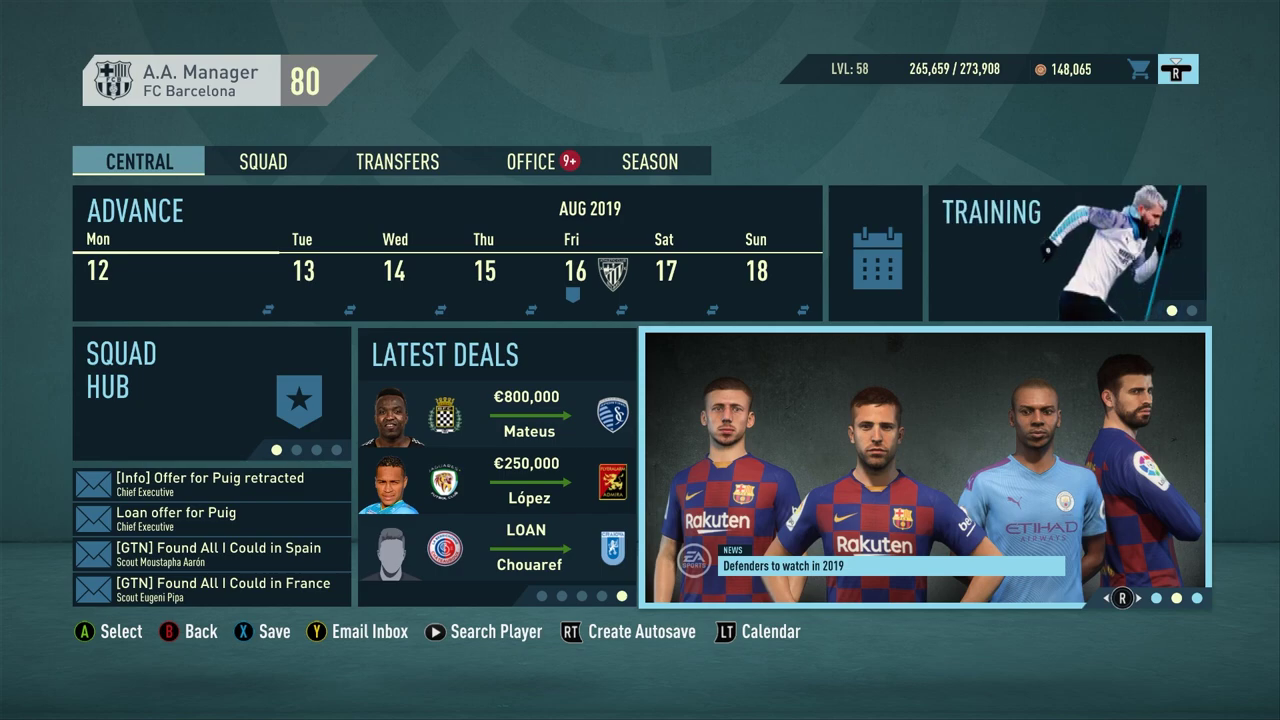
Step: Move focus to the Advance calendar on FC Barcelona's Central hub
key(Up)
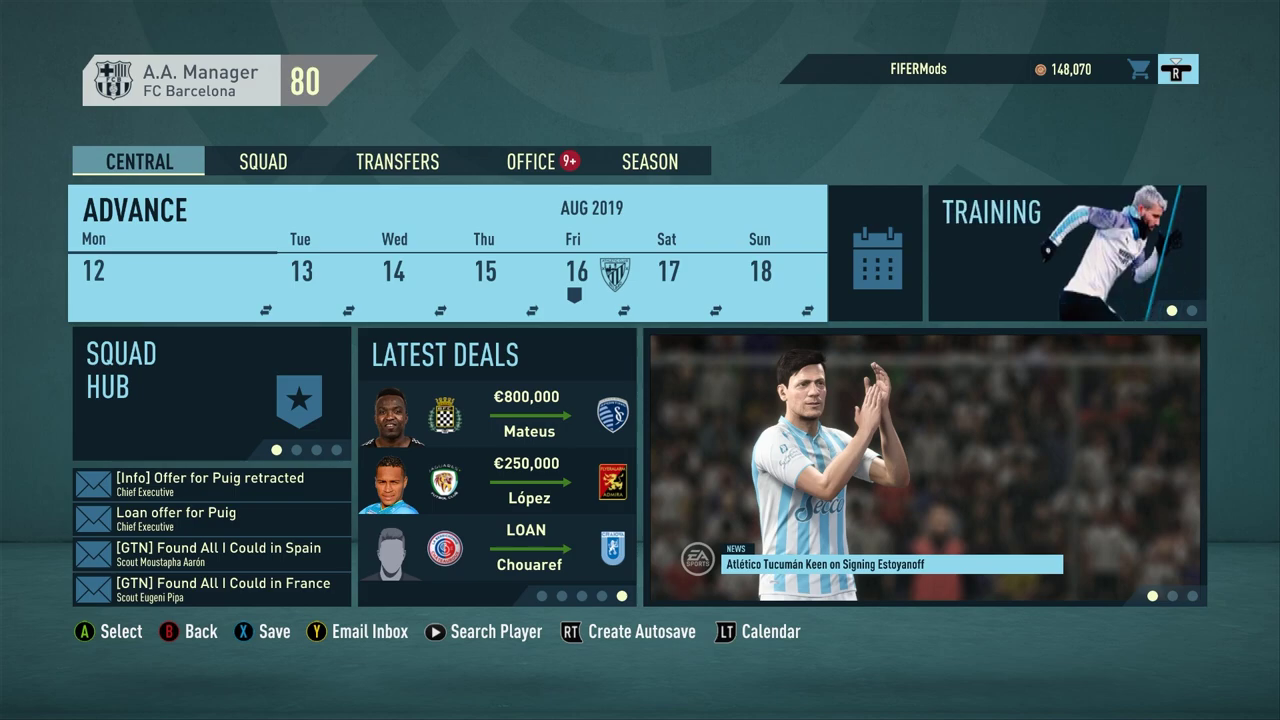
Step: Open Edit Player and browse RB Salzburg's players, including strikers M. Berisha and P. Daka
key(e)
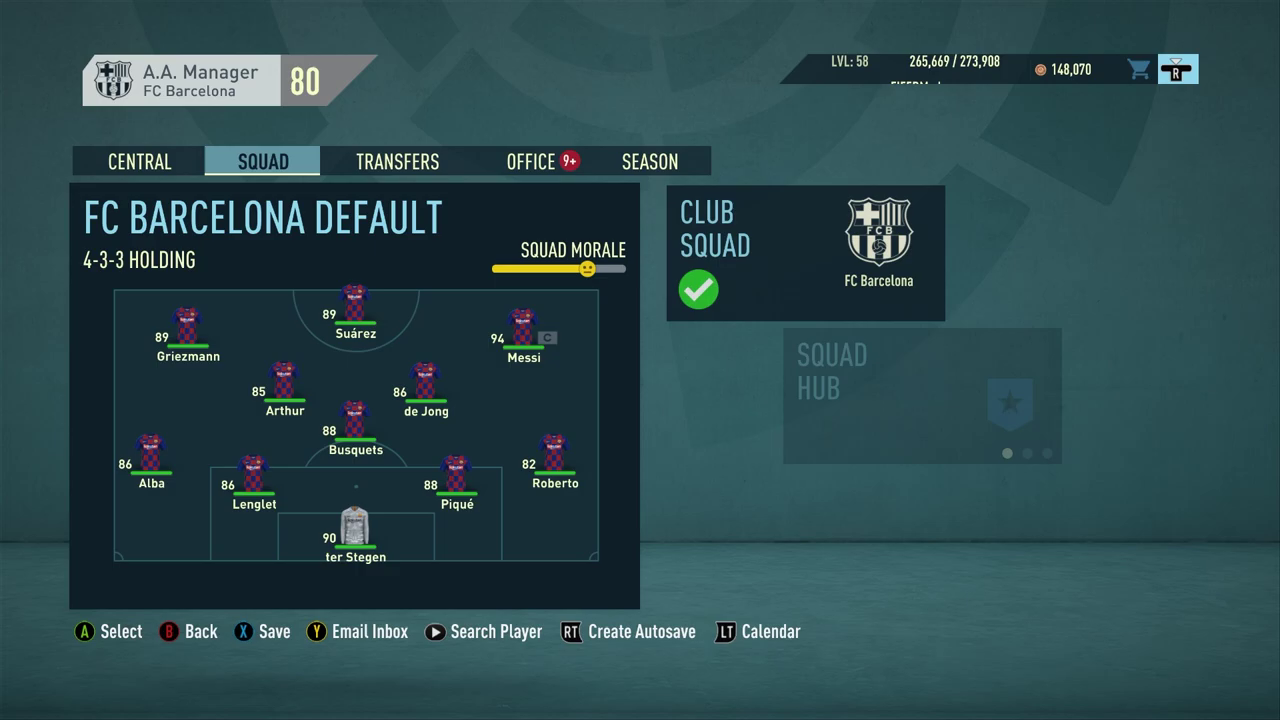
key(e)
key(q)
key(Down)
key(Down)
key(Right)
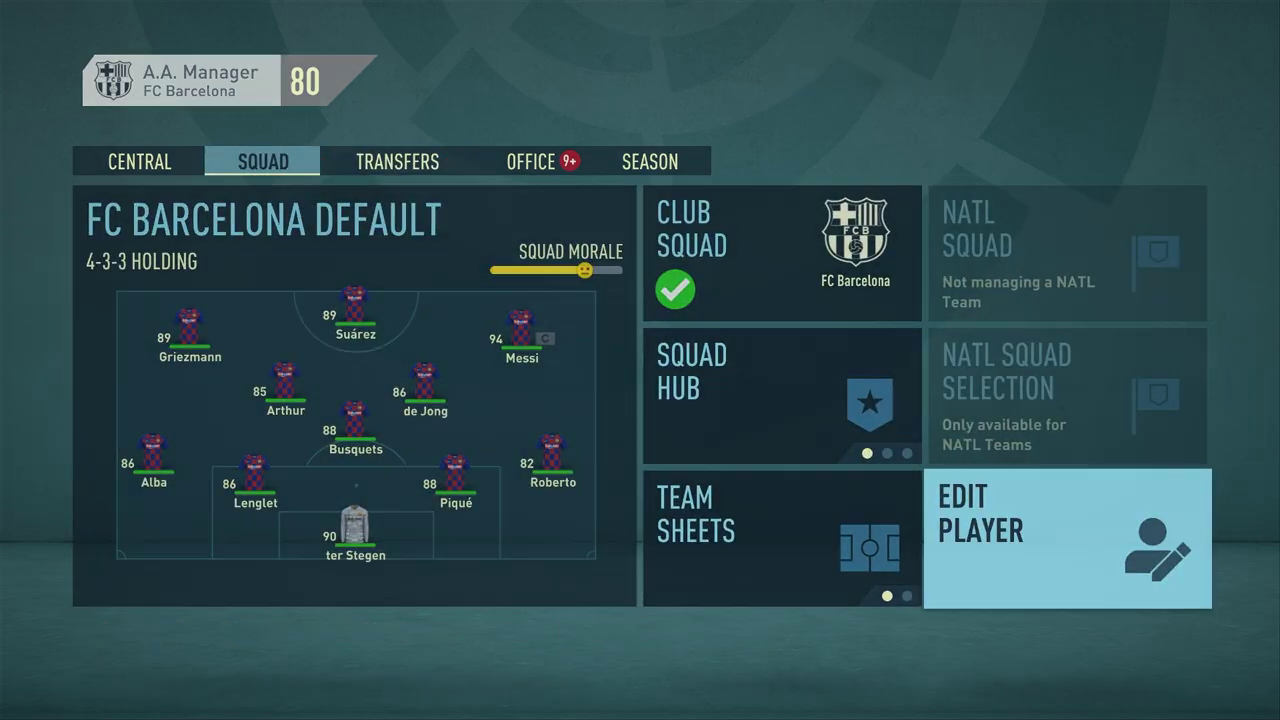
key(Return)
key(Down)
key(Right)
key(Down)
key(Down)
key(Up)
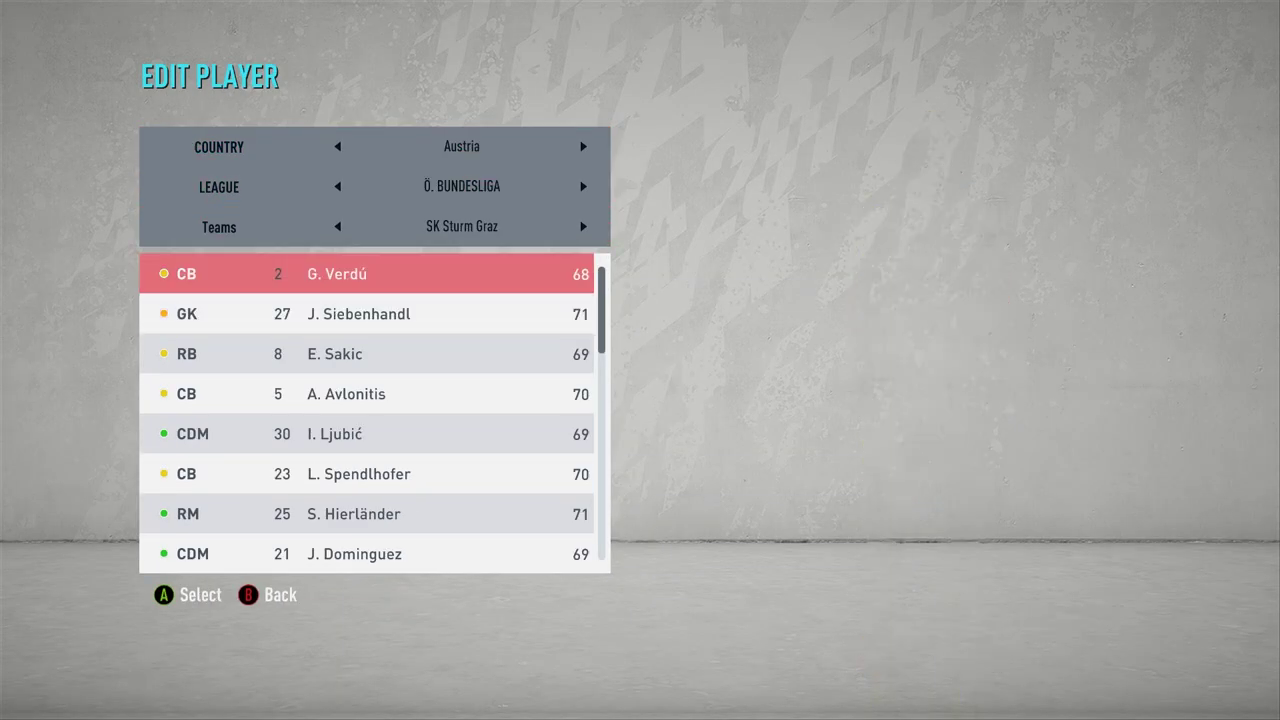
key(Up)
key(Right)
key(Down)
key(Down)
key(Down)
key(Down)
key(Down)
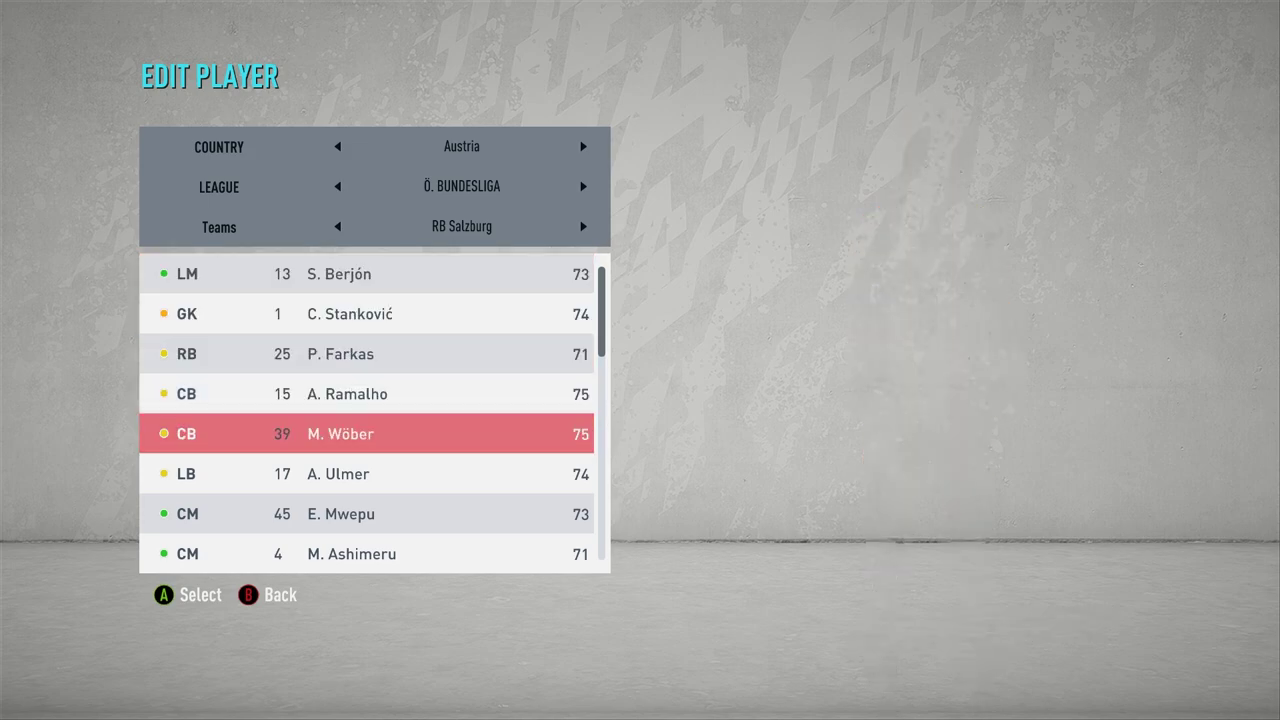
key(Down)
key(Down)
key(Down)
key(Down)
key(Down)
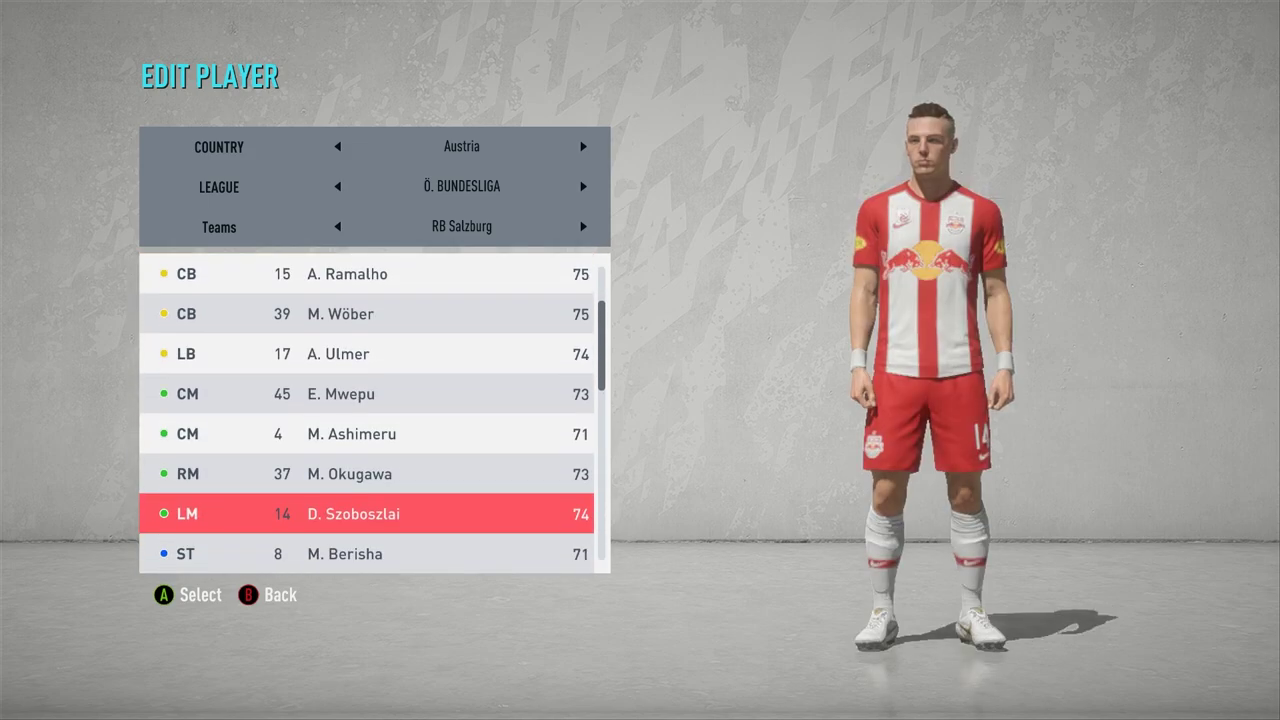
key(Down)
key(Down)
key(Up)
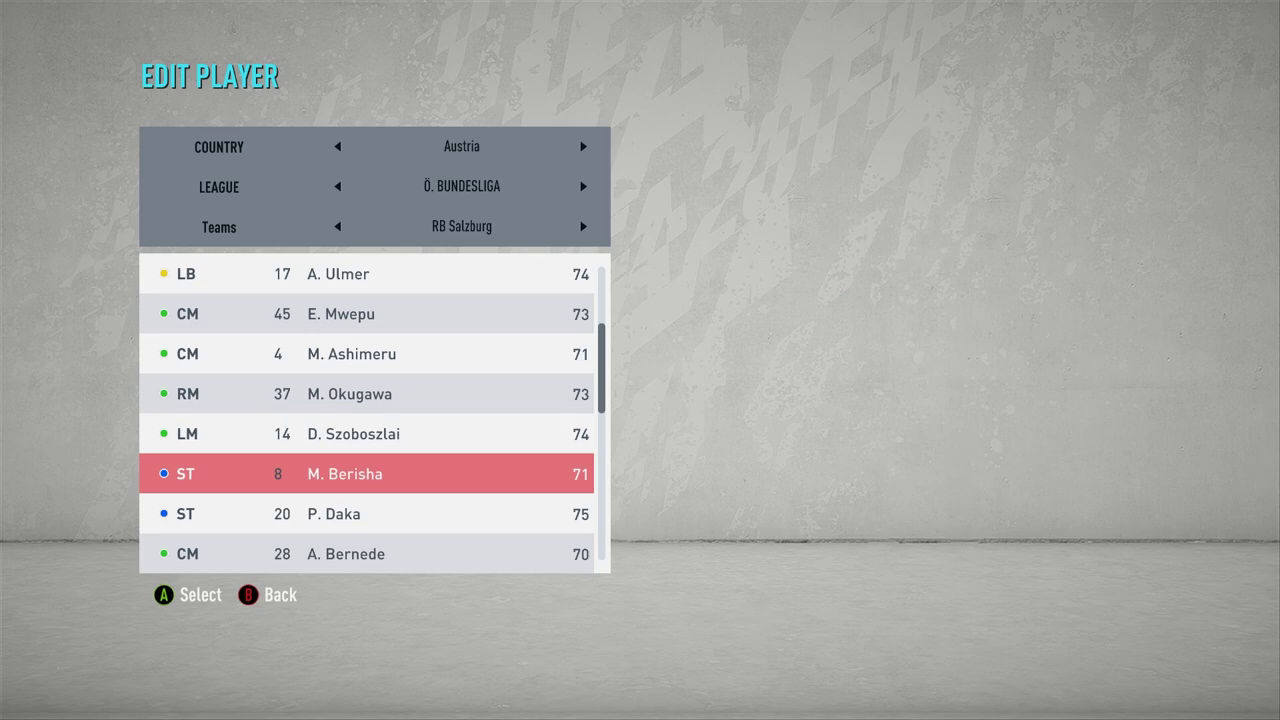
key(Up)
key(Up)
key(Up)
key(Up)
key(Up)
key(Up)
key(Up)
key(Up)
key(Up)
key(Up)
key(Up)
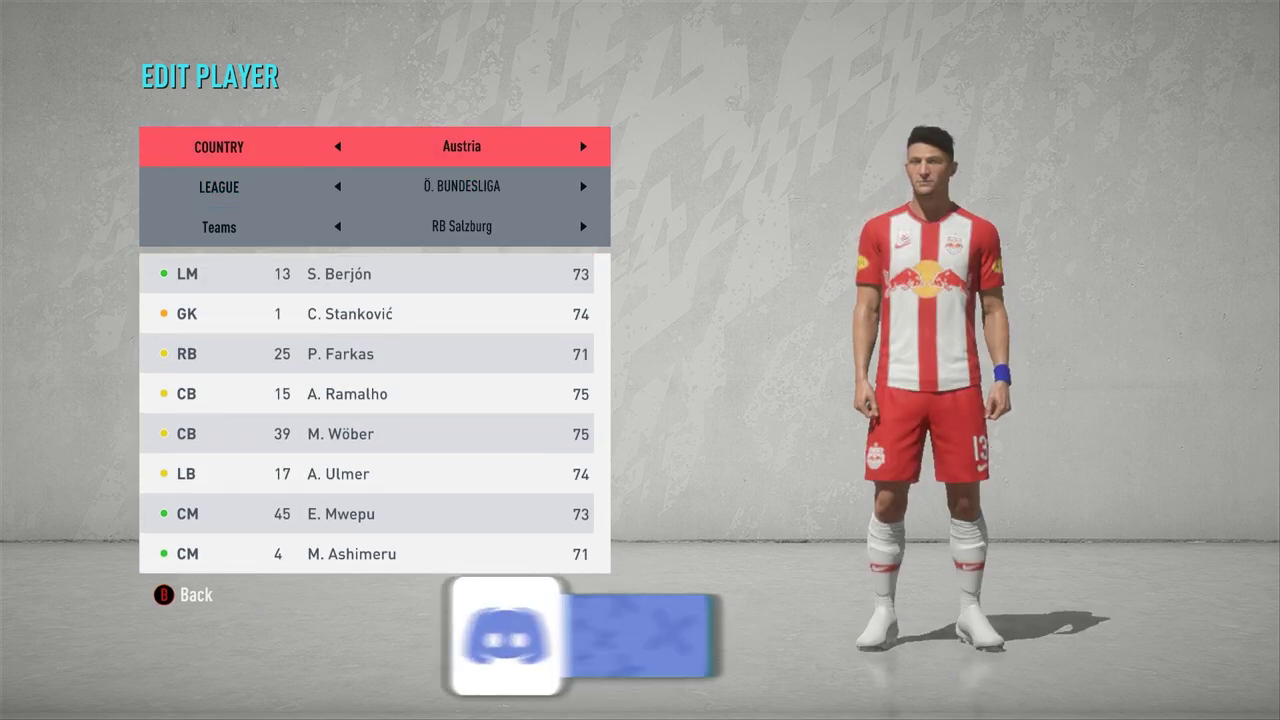
Step: Switch to England, Premier League, Manchester Utd and browse players from Greenwood to Martial and Fernandes
key(Right)
key(Right)
key(Right)
key(Left)
key(Down)
key(Down)
key(Right)
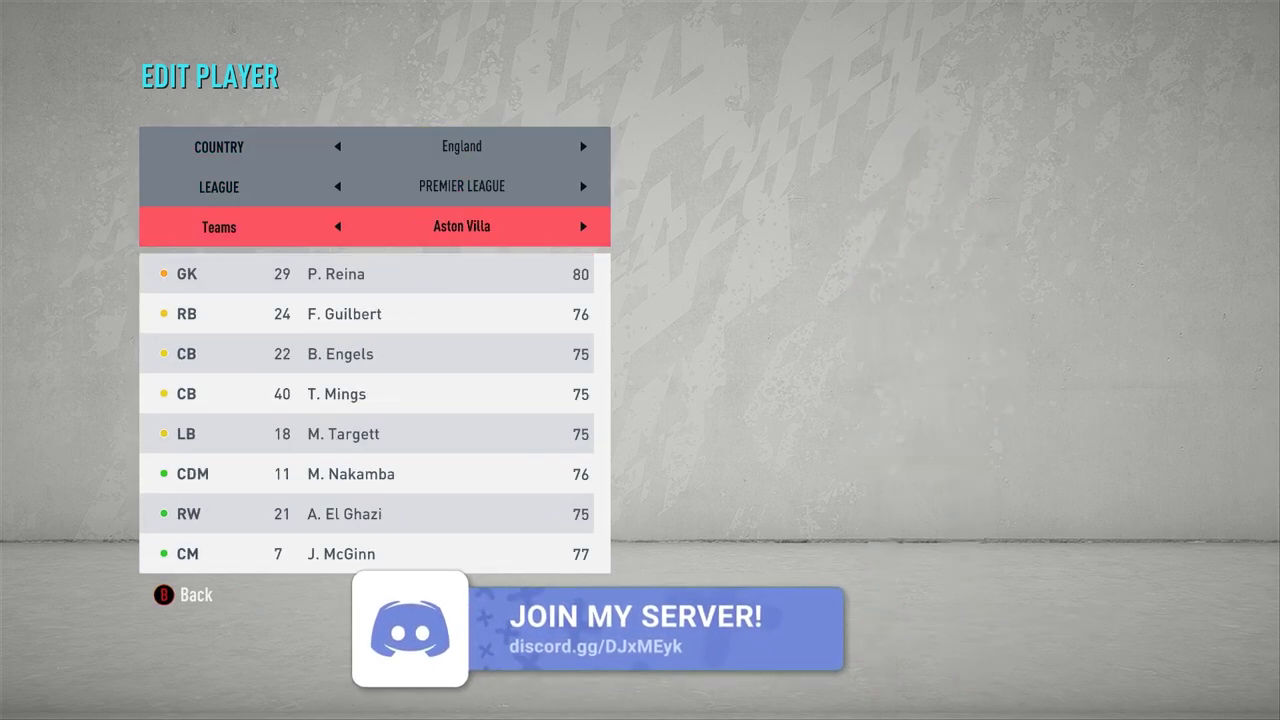
key(Right)
key(Right)
key(Right)
key(Right)
key(Right)
key(Right)
key(Right)
key(Right)
key(Right)
key(Right)
key(Down)
key(Down)
key(Down)
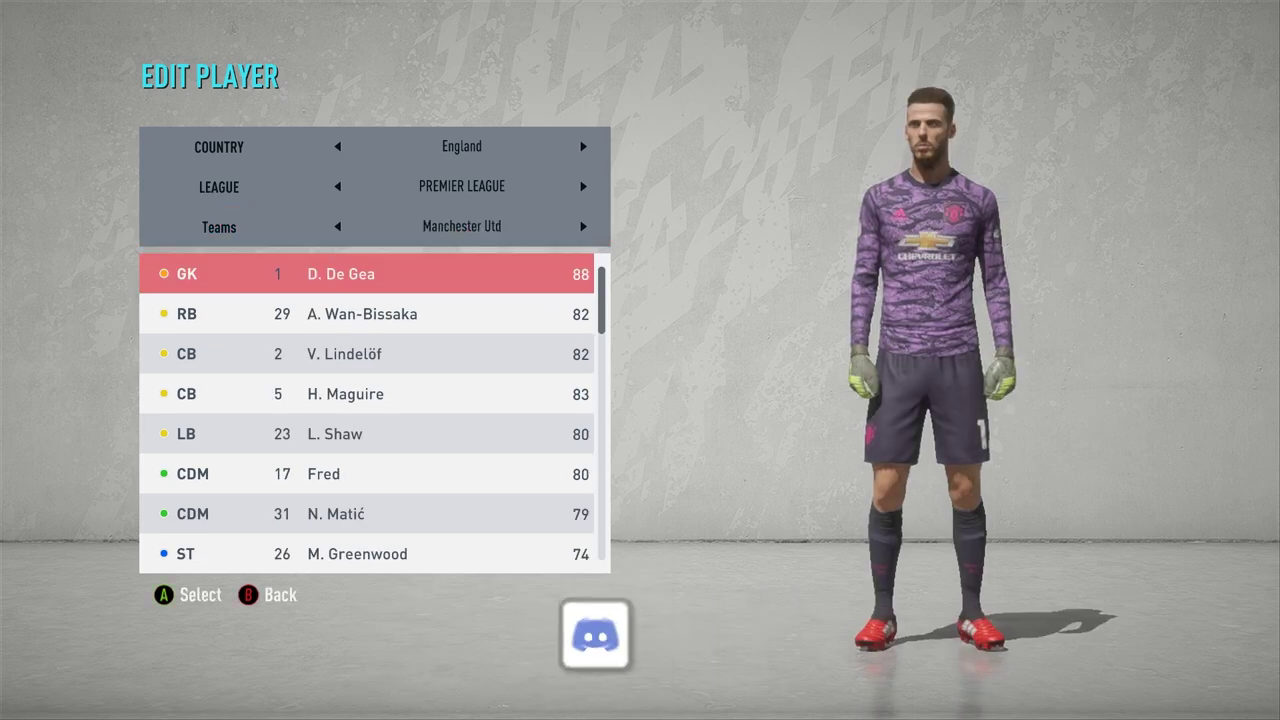
key(Down)
key(Down)
key(Down)
key(Down)
key(Down)
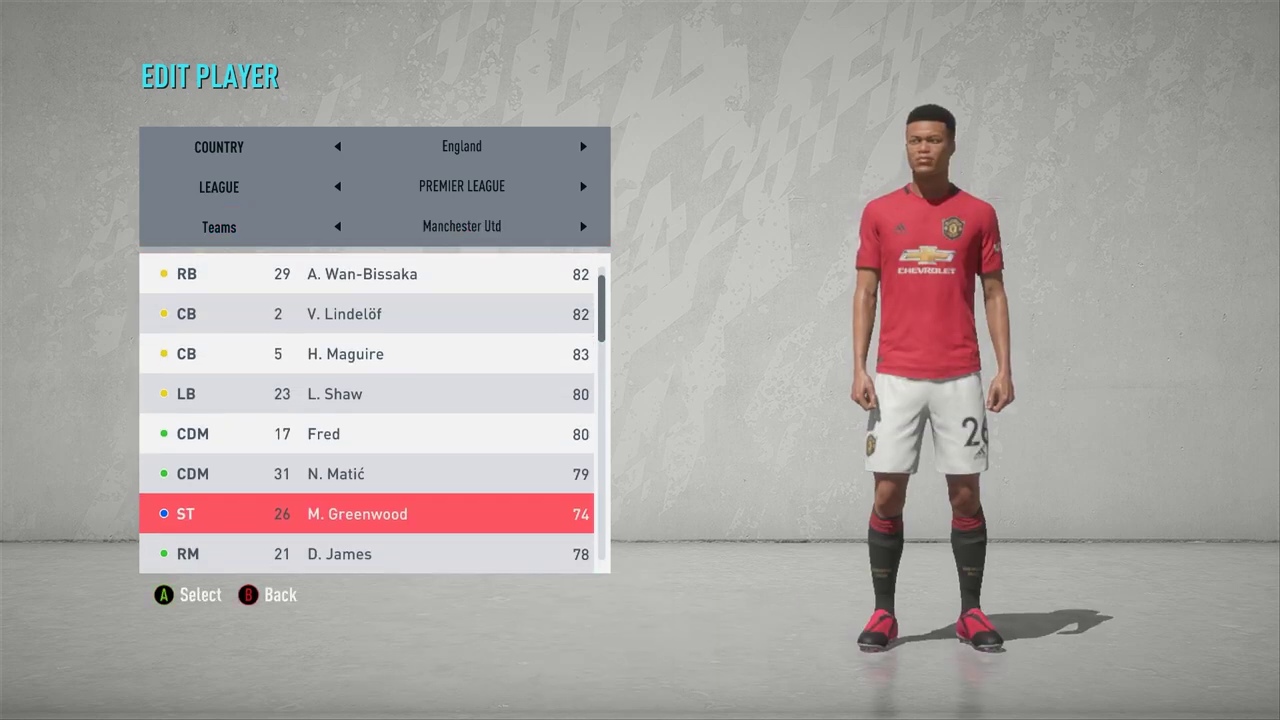
key(Down)
key(Down)
key(Down)
key(Up)
Step: Leave Edit Player for the squad hub and switch out of the game
key(Escape)
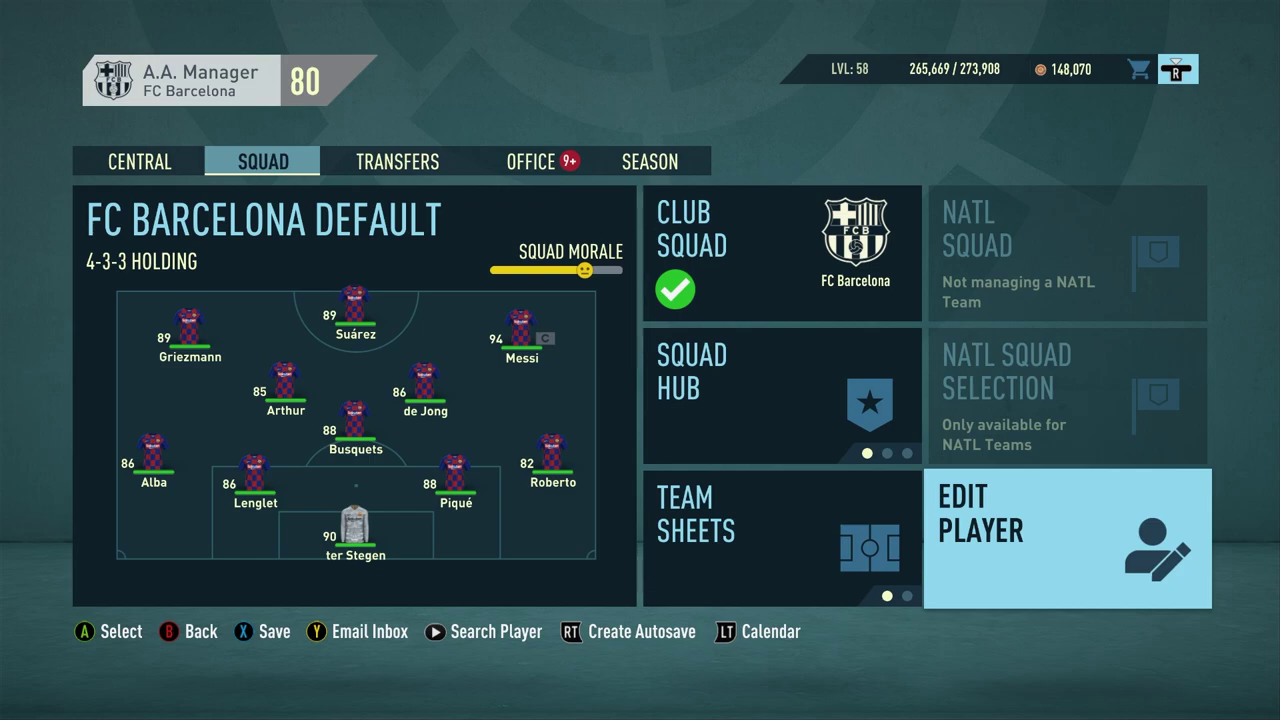
key(alt+Tab)
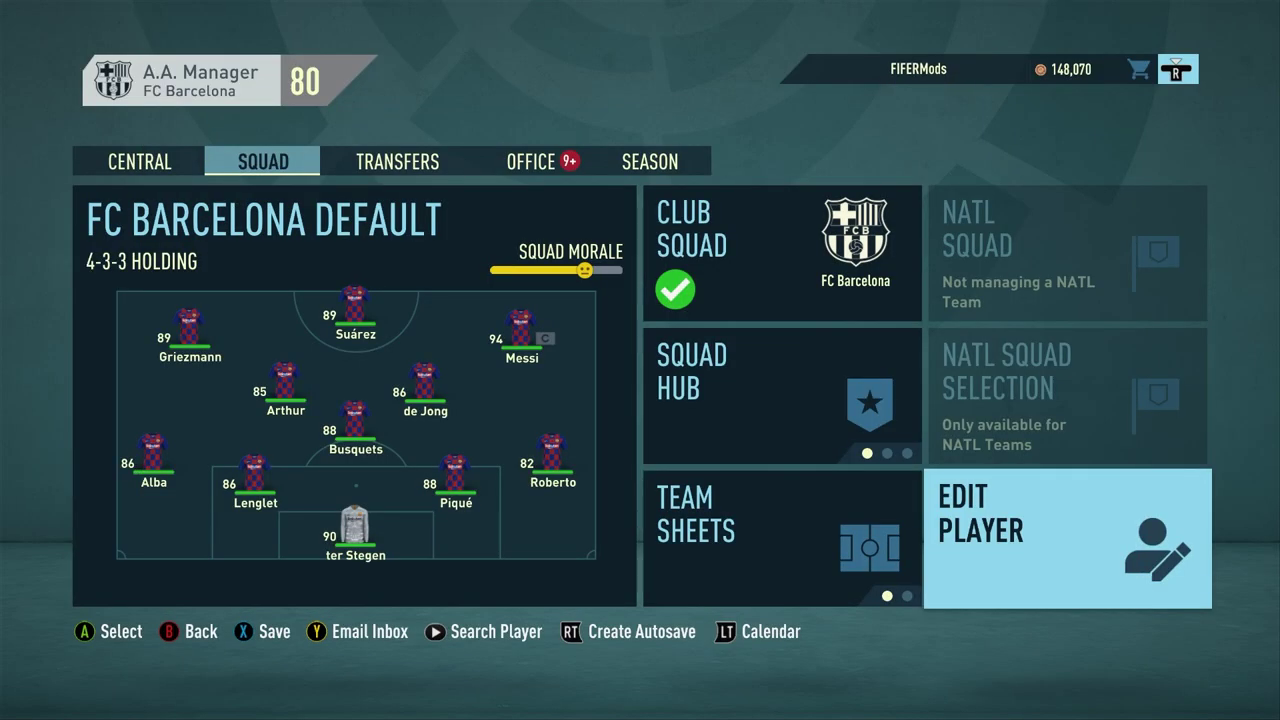
key(alt+Tab)
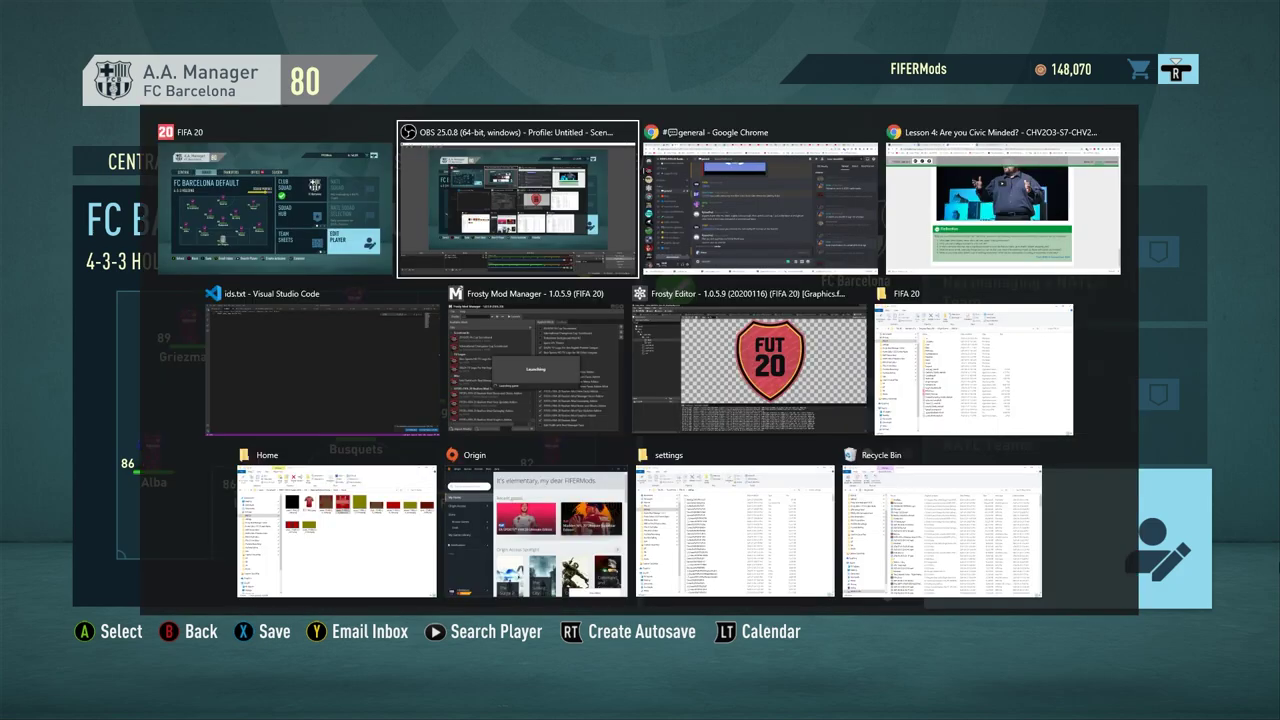
Step: Download CheatEngine681.exe from the release page's Assets, then close the extra browser window
key(alt+Tab)
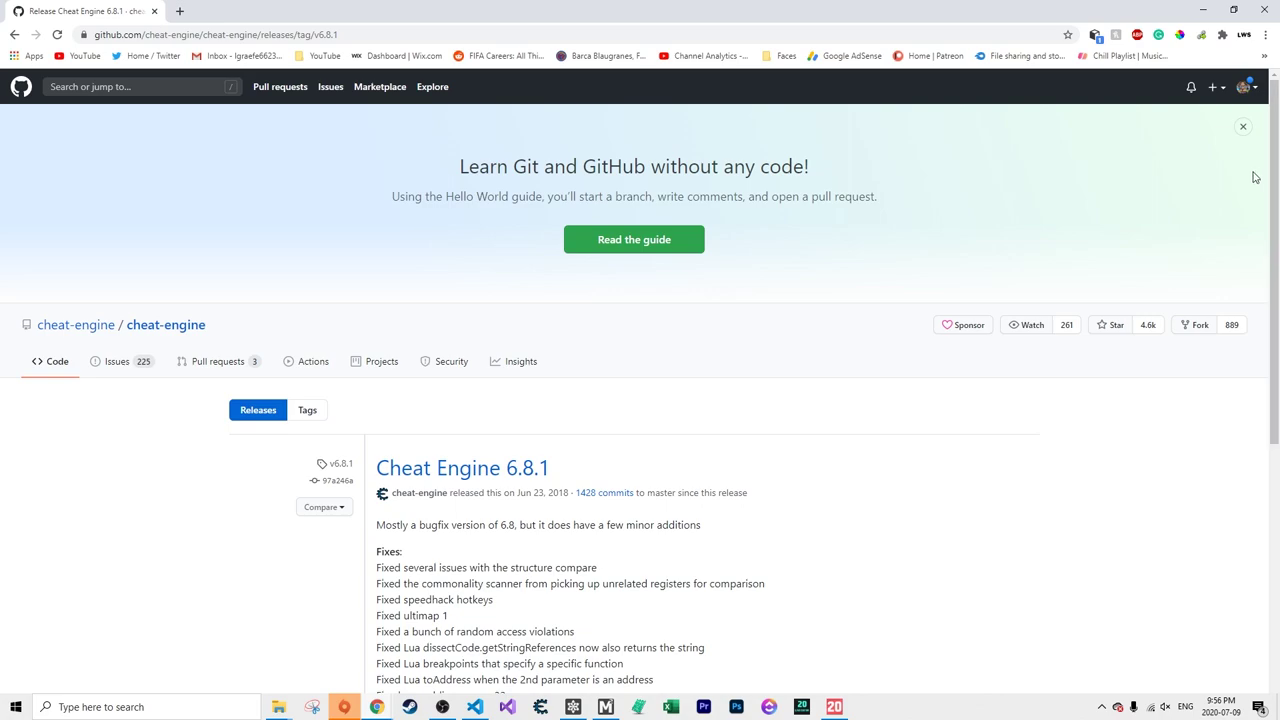
scroll(1257, 177, down, 3)
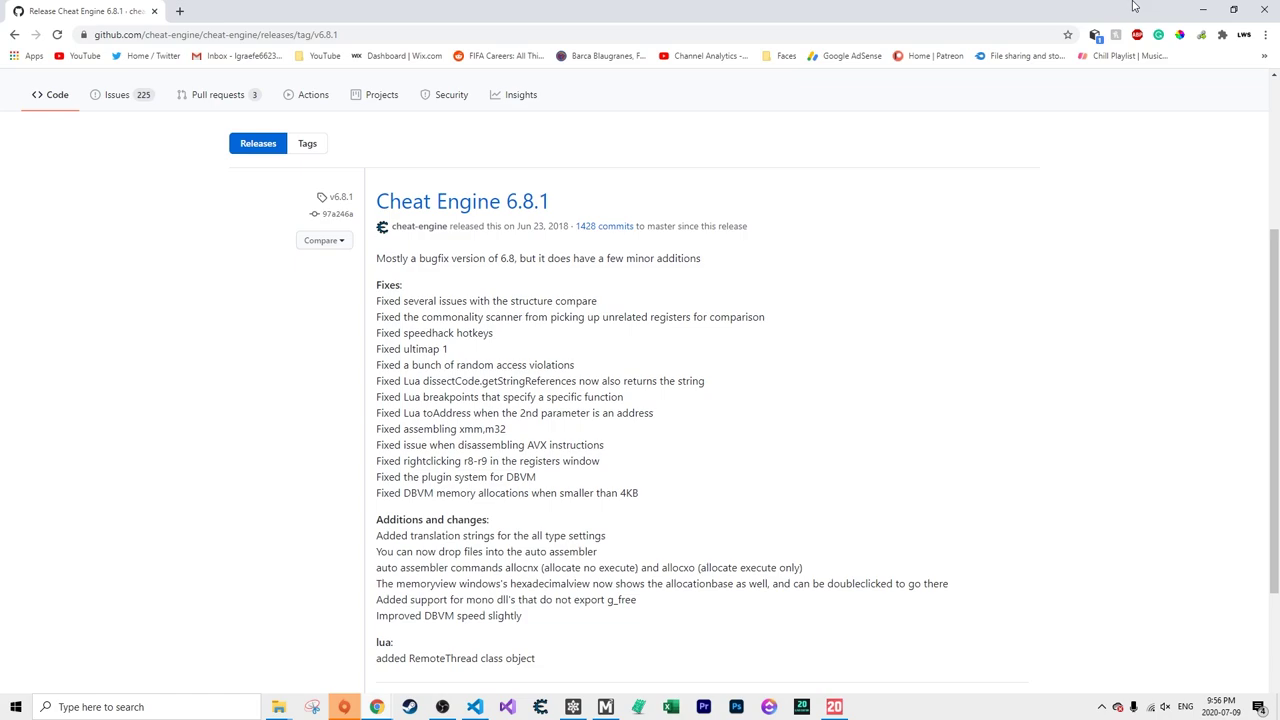
scroll(1250, 117, down, 2)
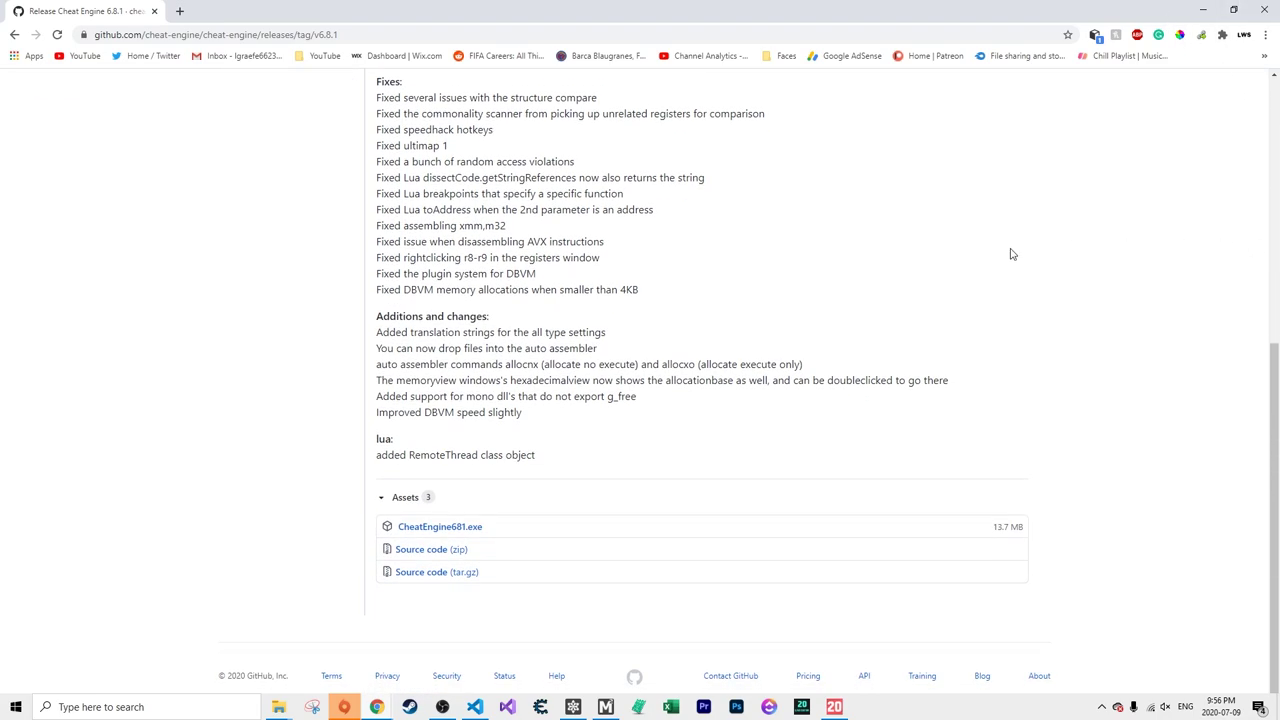
click(456, 536)
click(1264, 10)
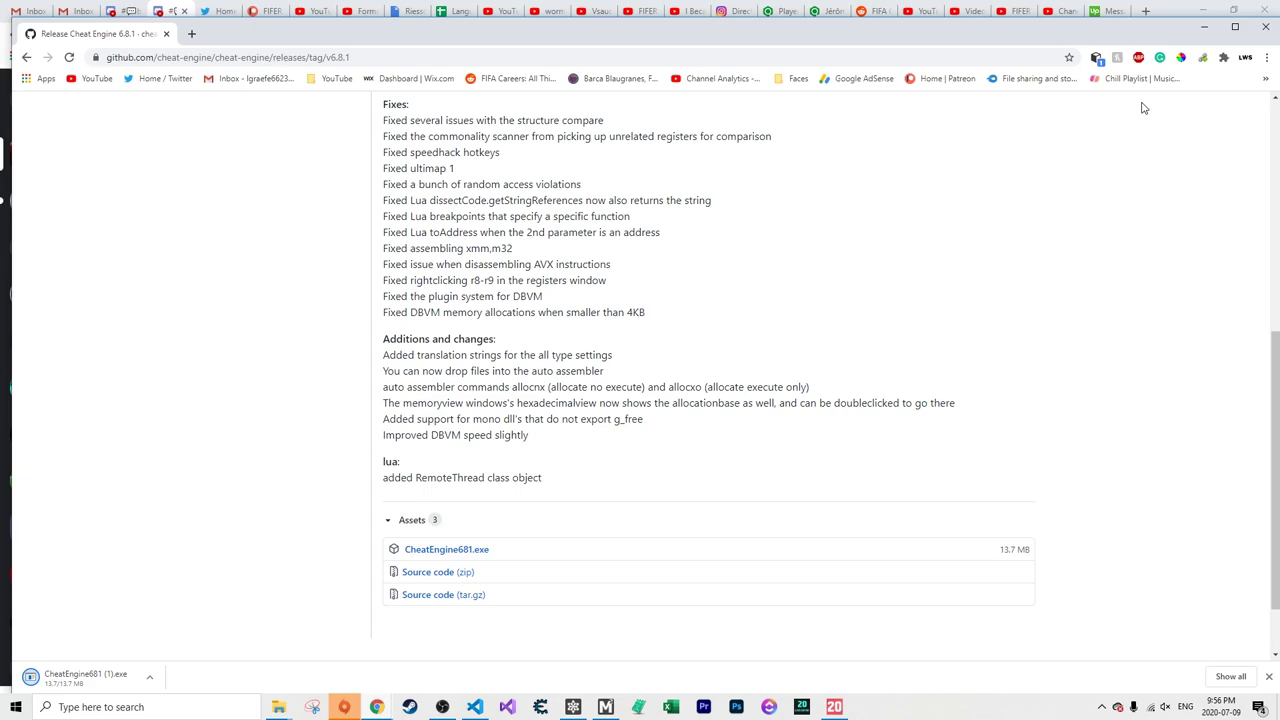
Step: Check the Wi-Fi connection, then run the downloaded CheatEngine681 (1).exe installer
click(1140, 714)
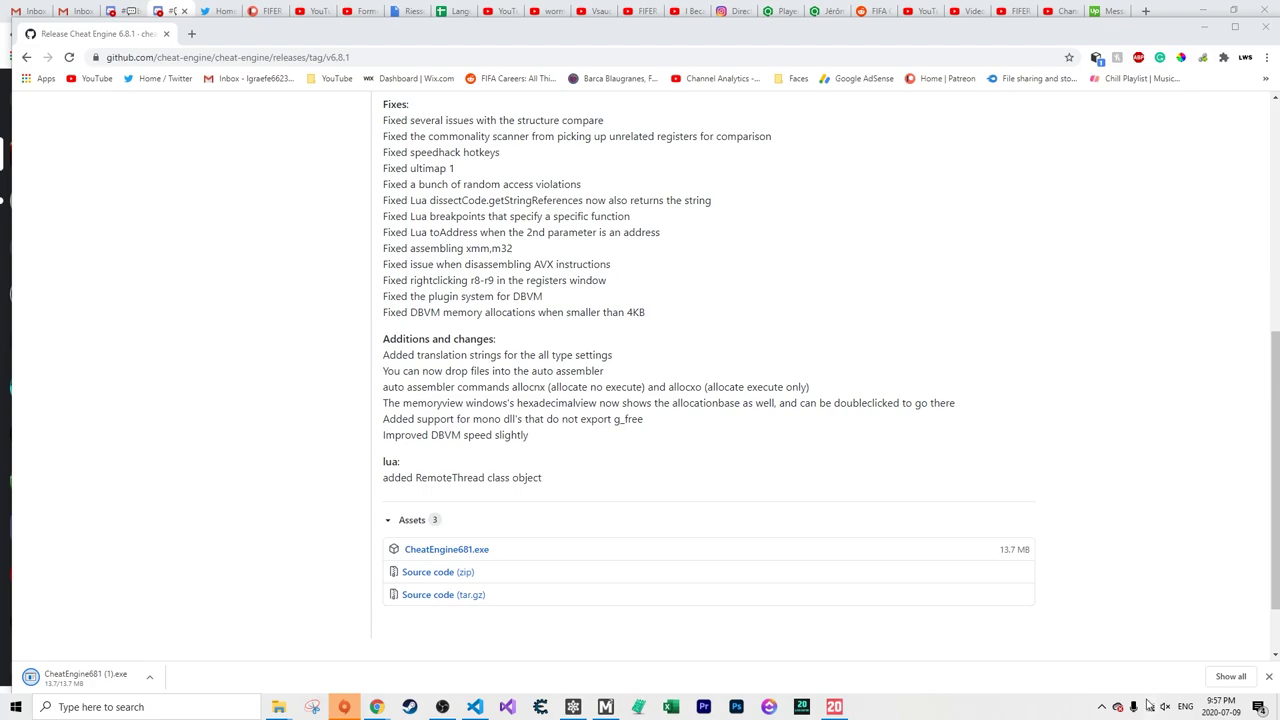
click(1150, 710)
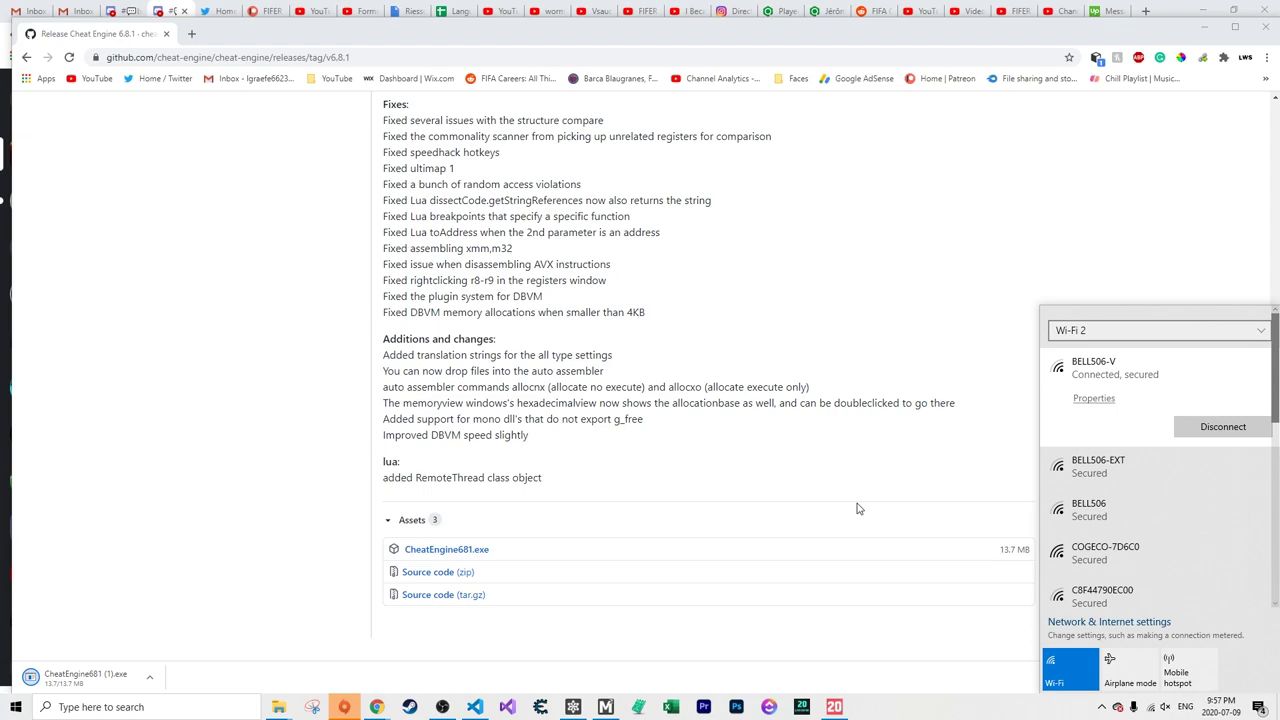
click(830, 482)
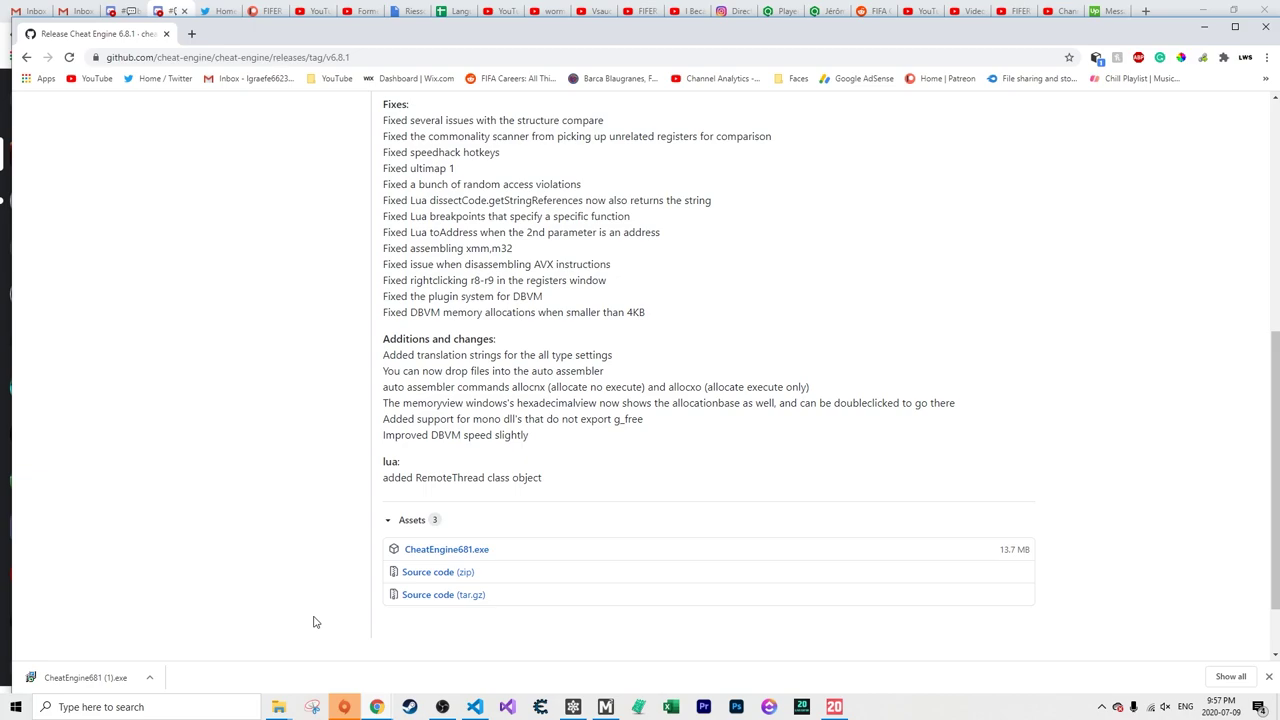
click(88, 680)
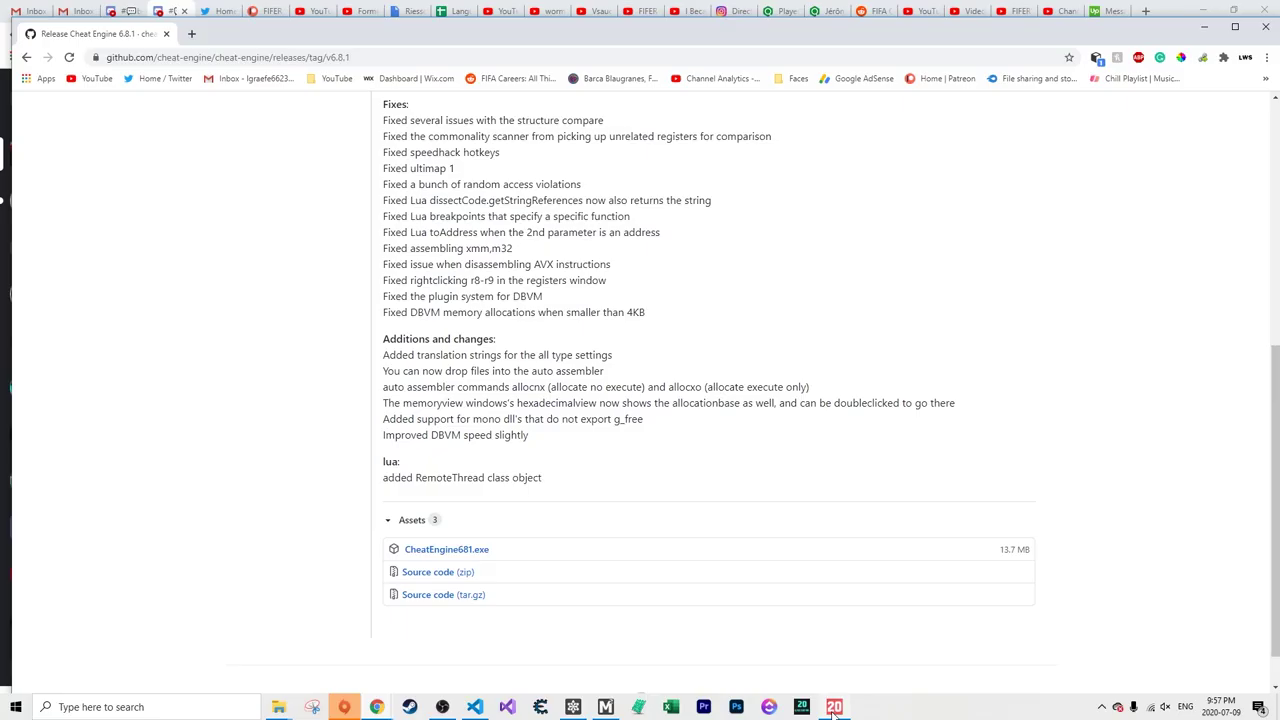
Step: Maximise the release page browser window and close the Settings window
mouse_move(834, 708)
key(super+Up)
key(alt+Tab)
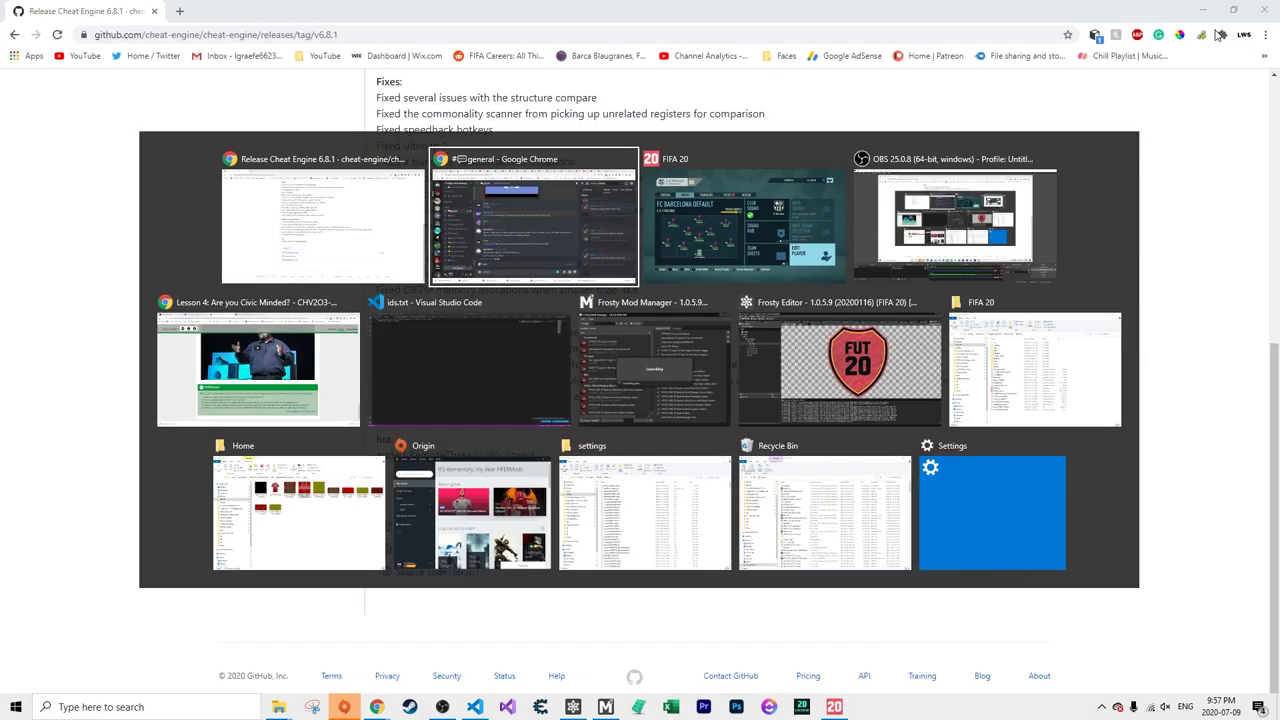
click(1062, 455)
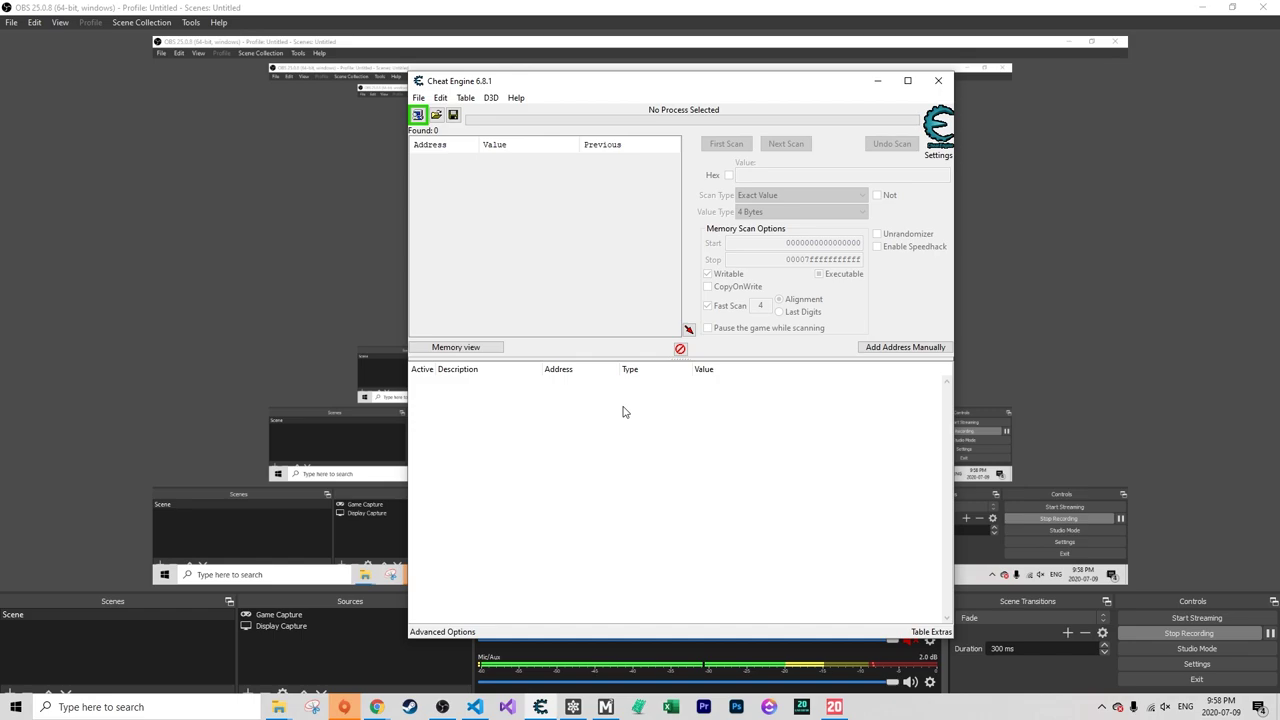
Step: Open Live Editor.CETRAINER from the FIFA 20 Live Editor folder in Cheat Engine 6.8.1
key(alt+Tab)
click(248, 497)
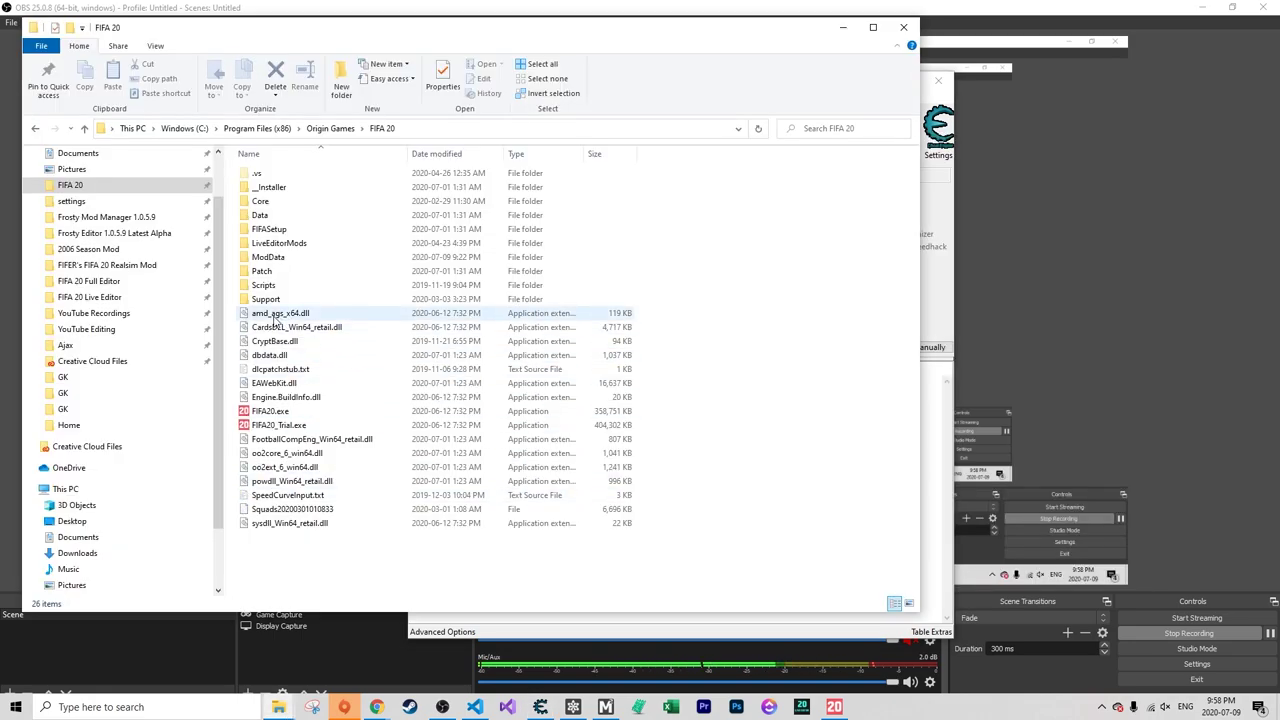
click(117, 296)
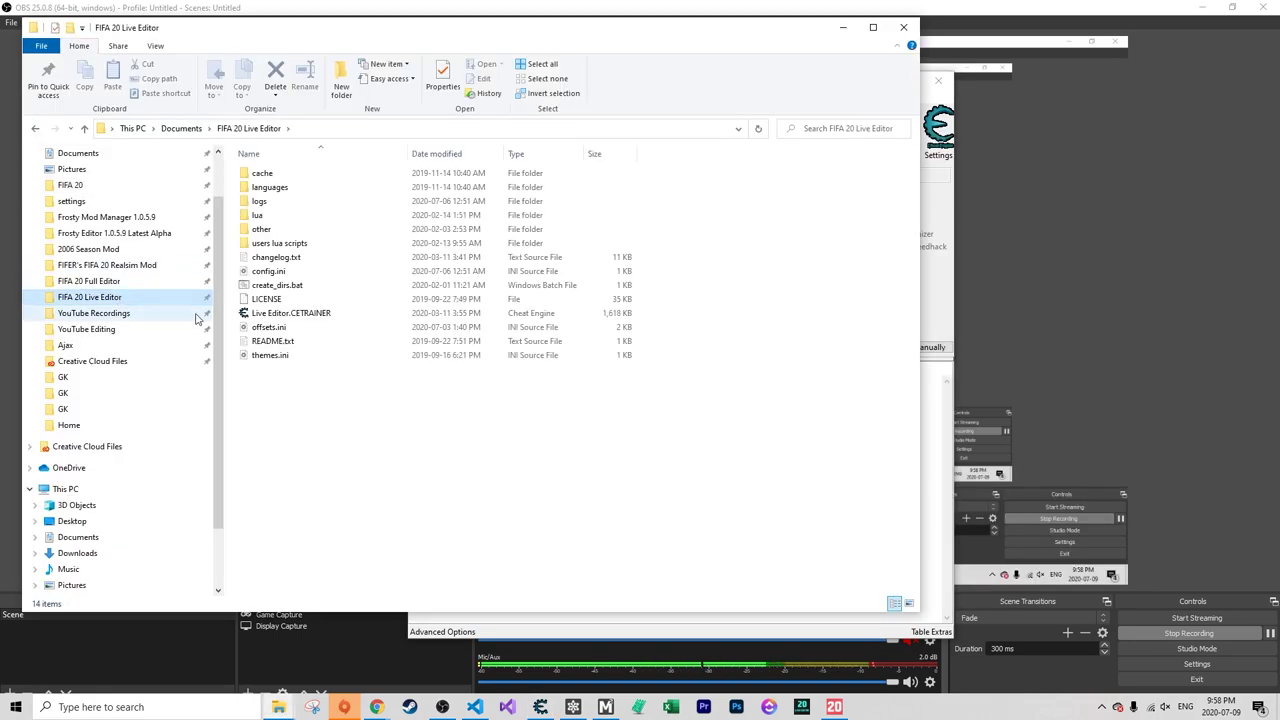
double_click(300, 313)
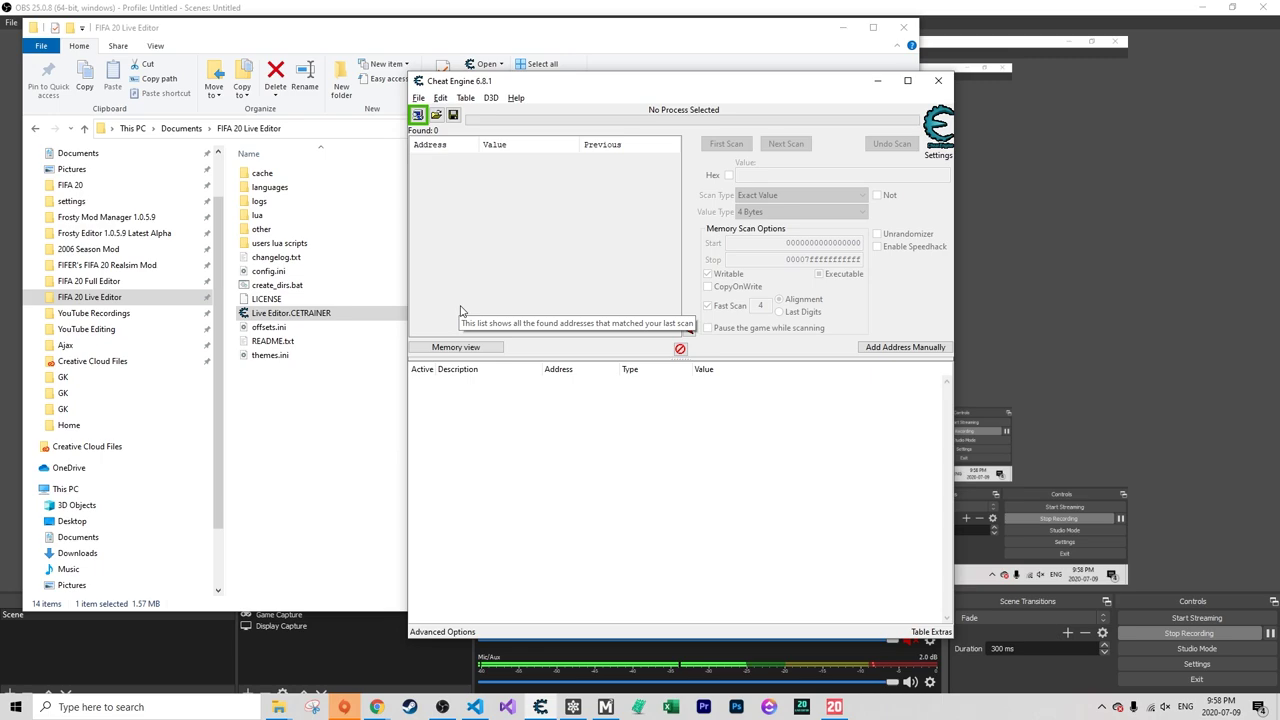
click(358, 392)
key(alt+Tab)
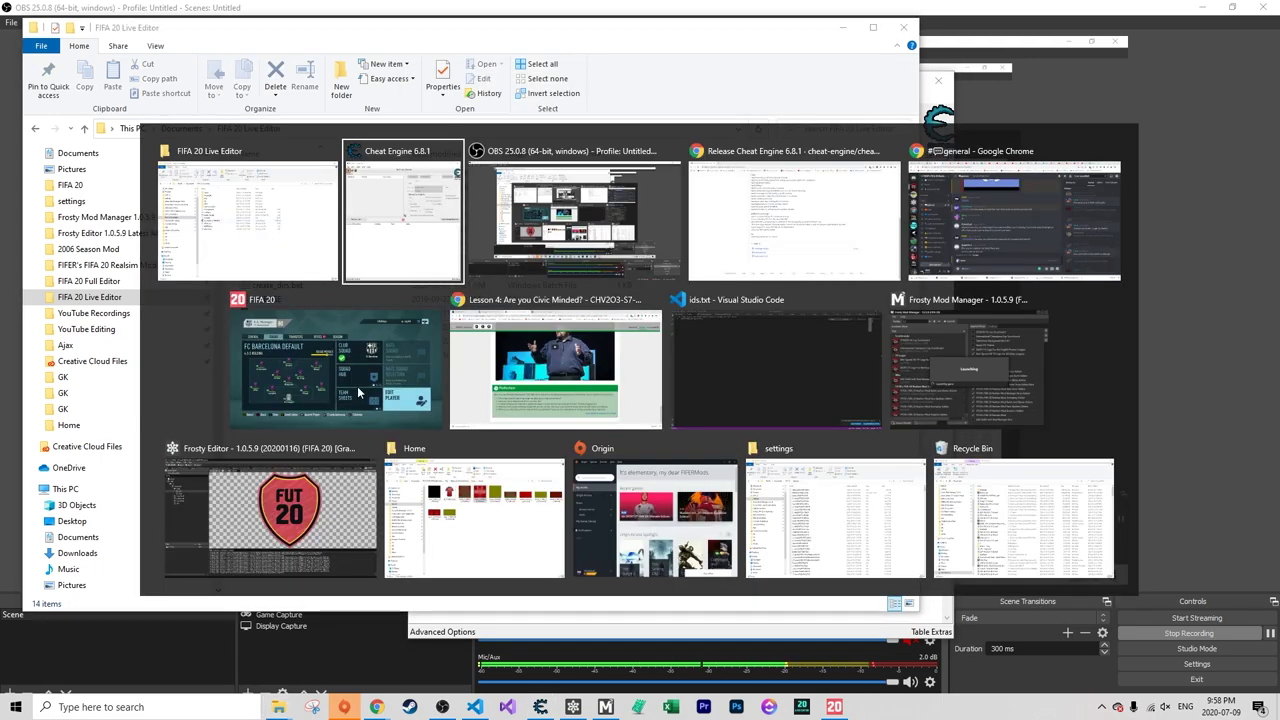
key(alt+Tab)
key(alt+Tab)
key(alt+Tab)
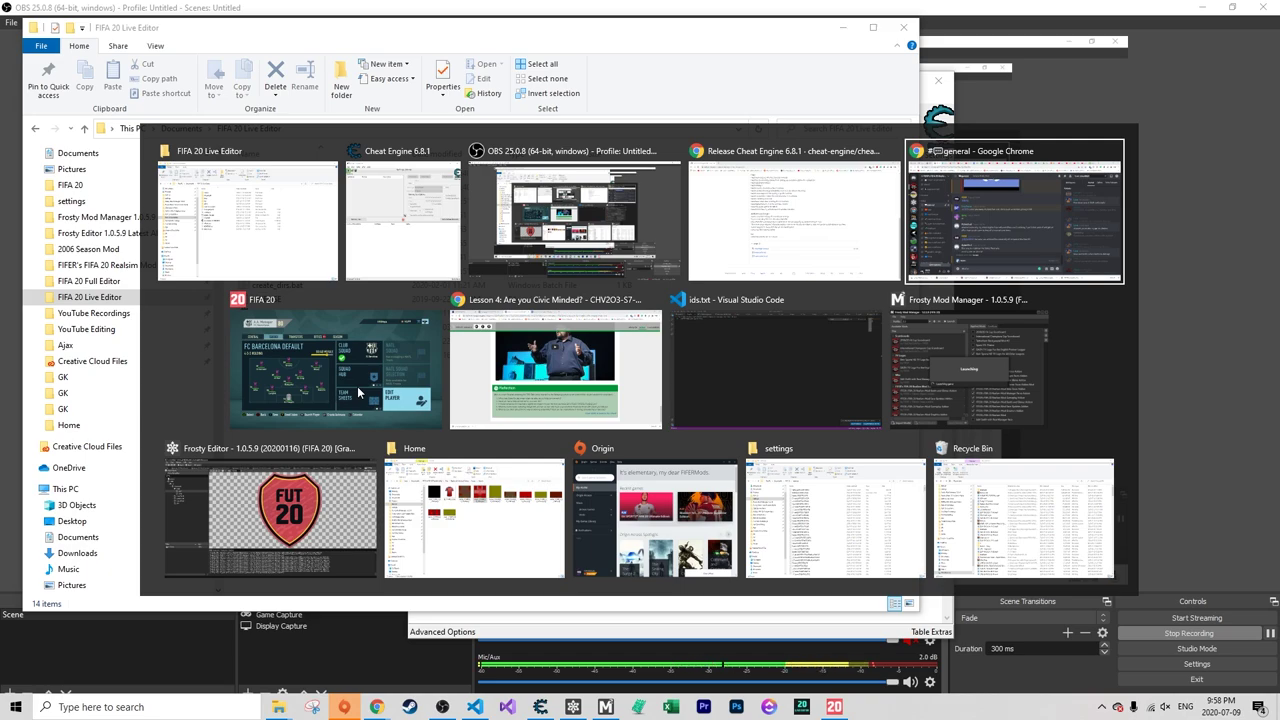
key(alt+Tab)
key(alt+Tab)
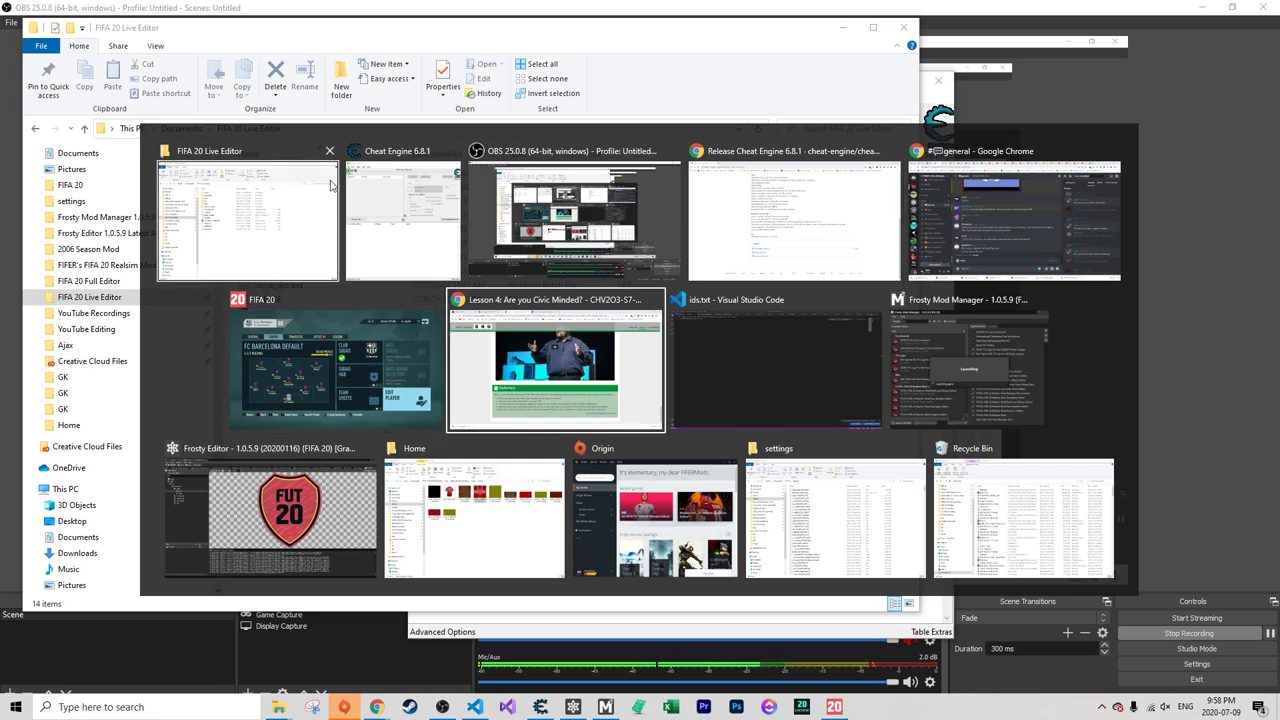
Step: Scroll the creator's Patreon posts and open the FIFA 20 - Live Editor v20.1.3.8 post
click(760, 215)
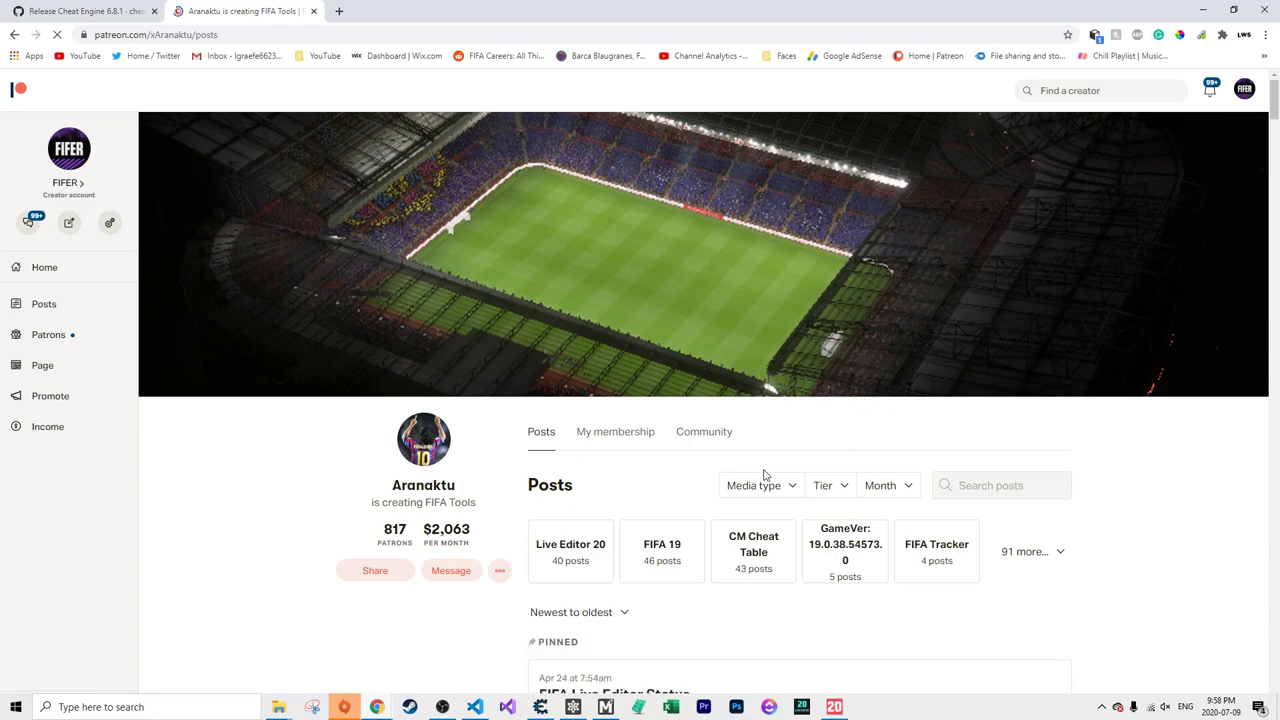
scroll(614, 443, down, 1)
scroll(593, 377, down, 4)
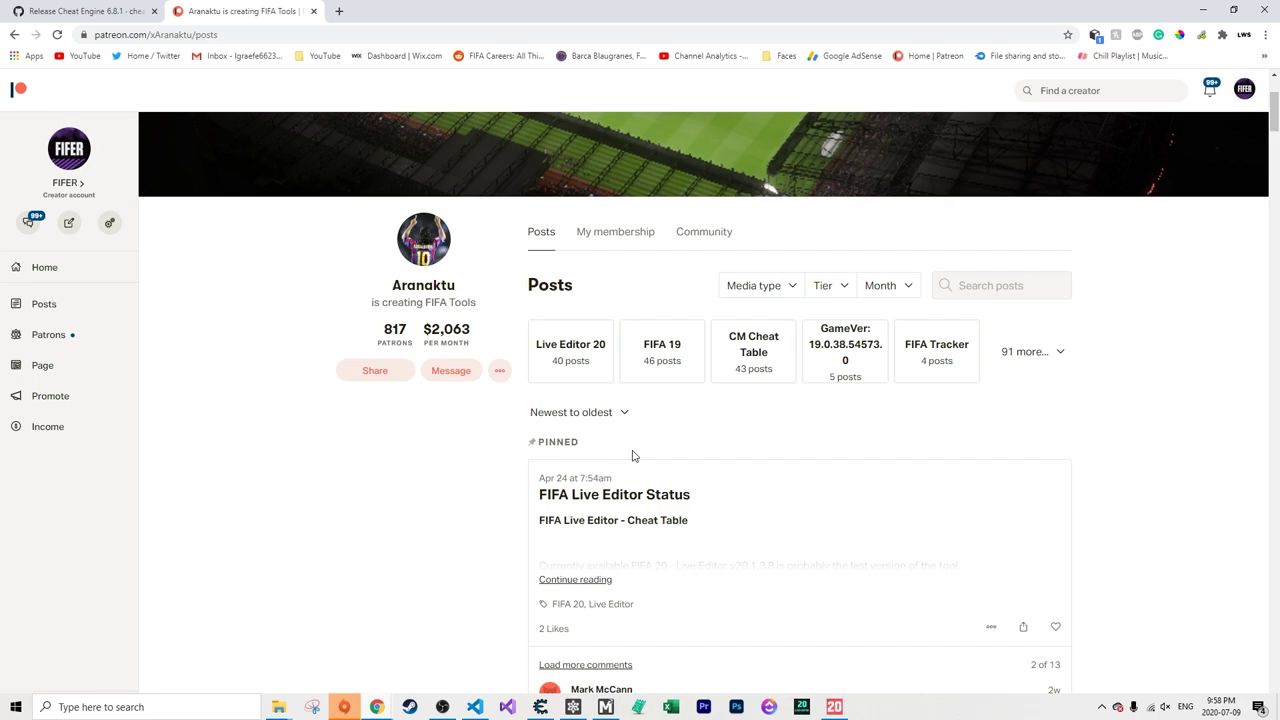
scroll(631, 420, down, 7)
scroll(631, 398, down, 3)
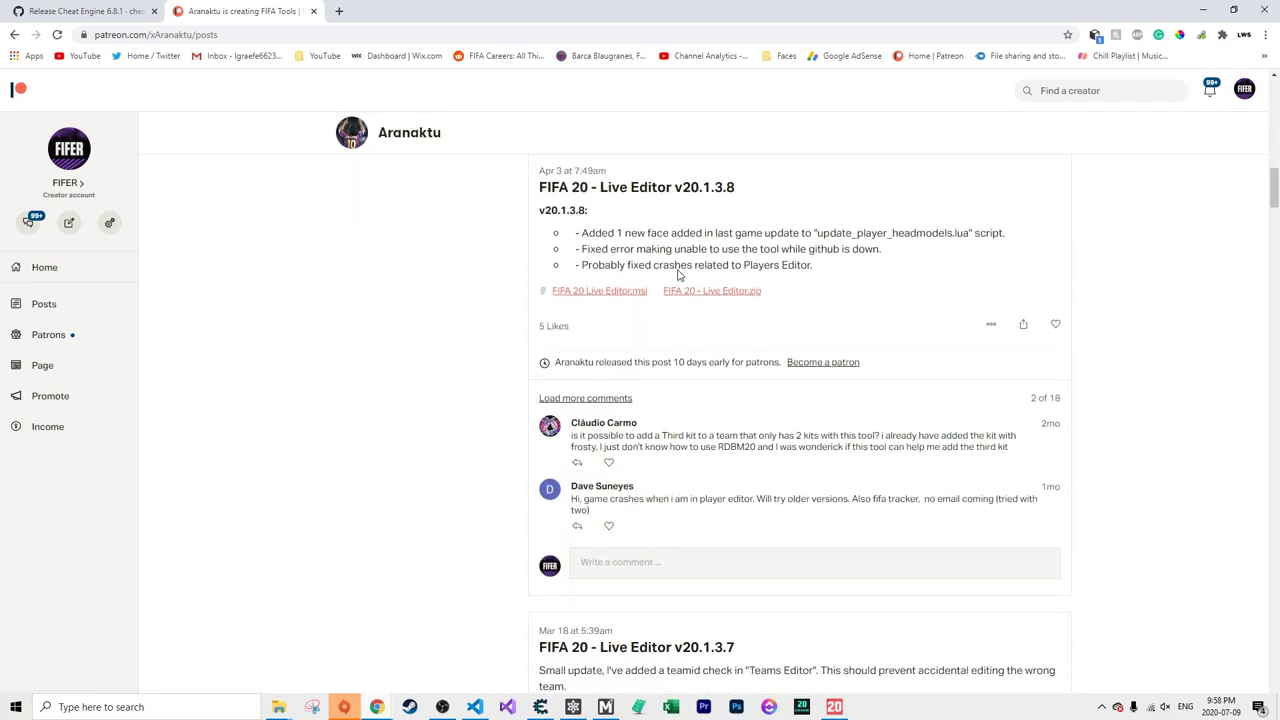
click(685, 196)
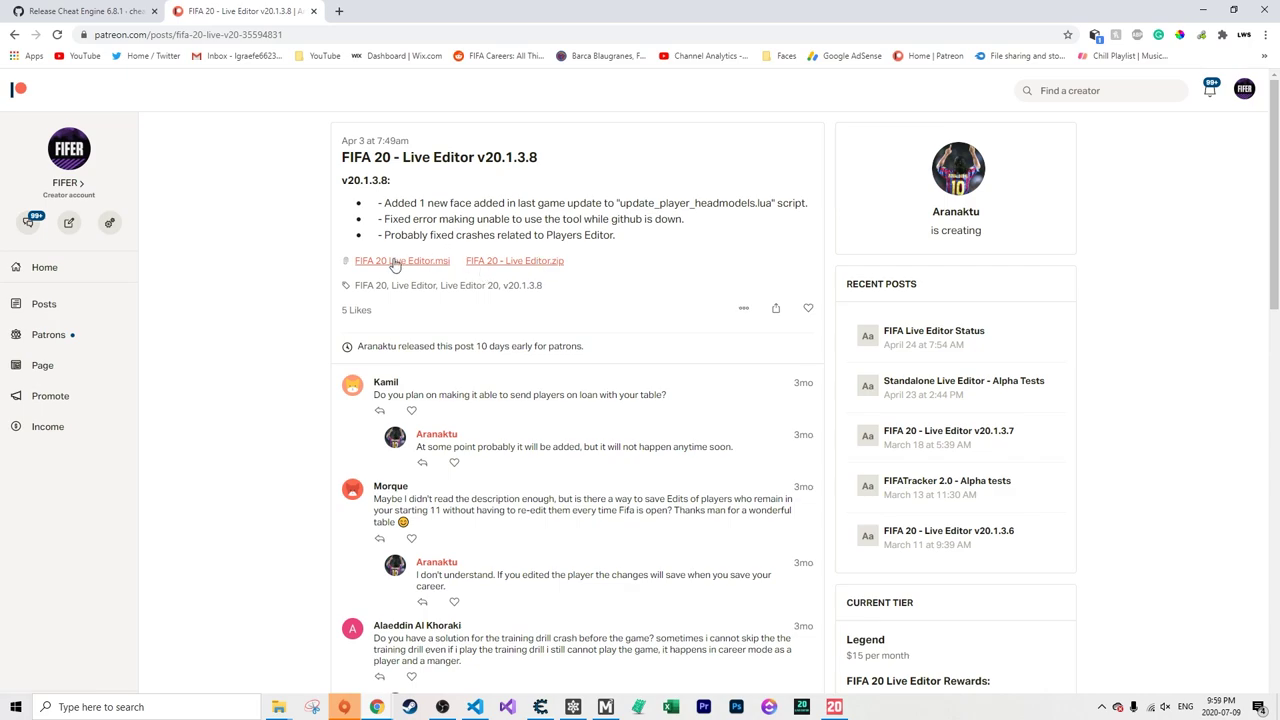
click(1233, 14)
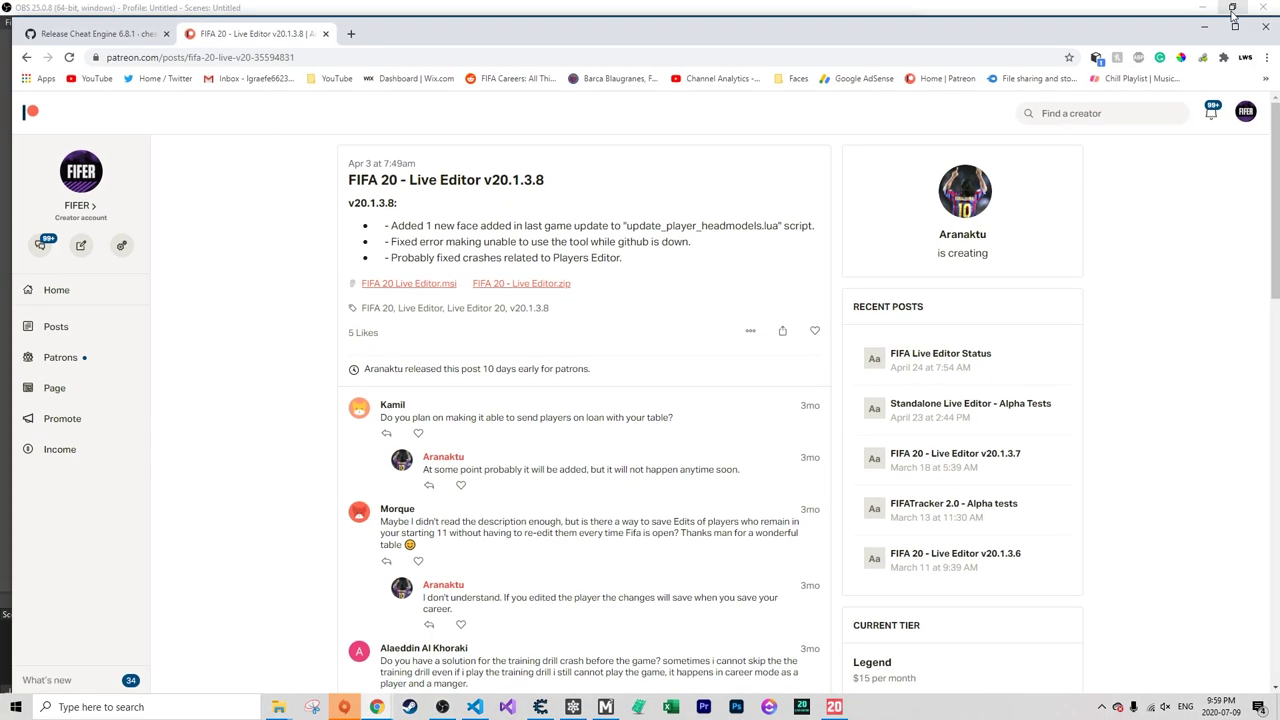
Step: Drag Live Editor.CETRAINER onto Cheat Engine to attach FIFA20.exe, then dismiss the ready message
key(alt+Tab)
key(alt+Tab)
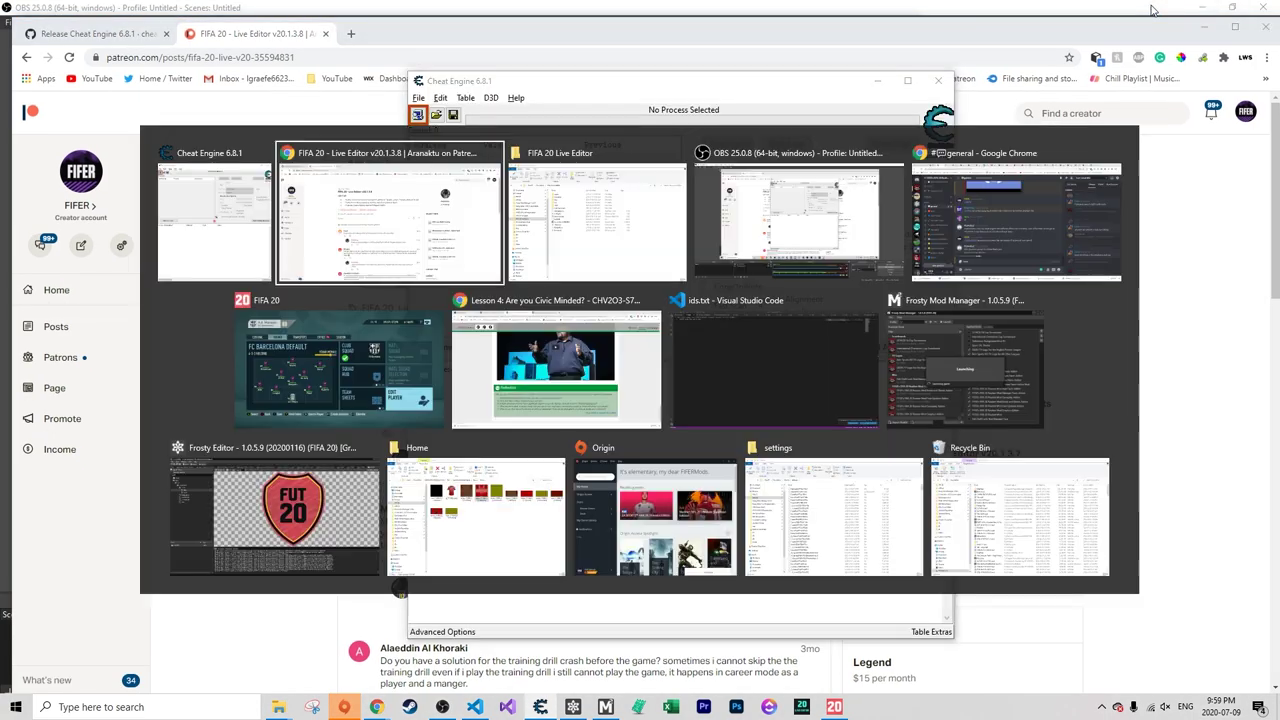
key(Tab)
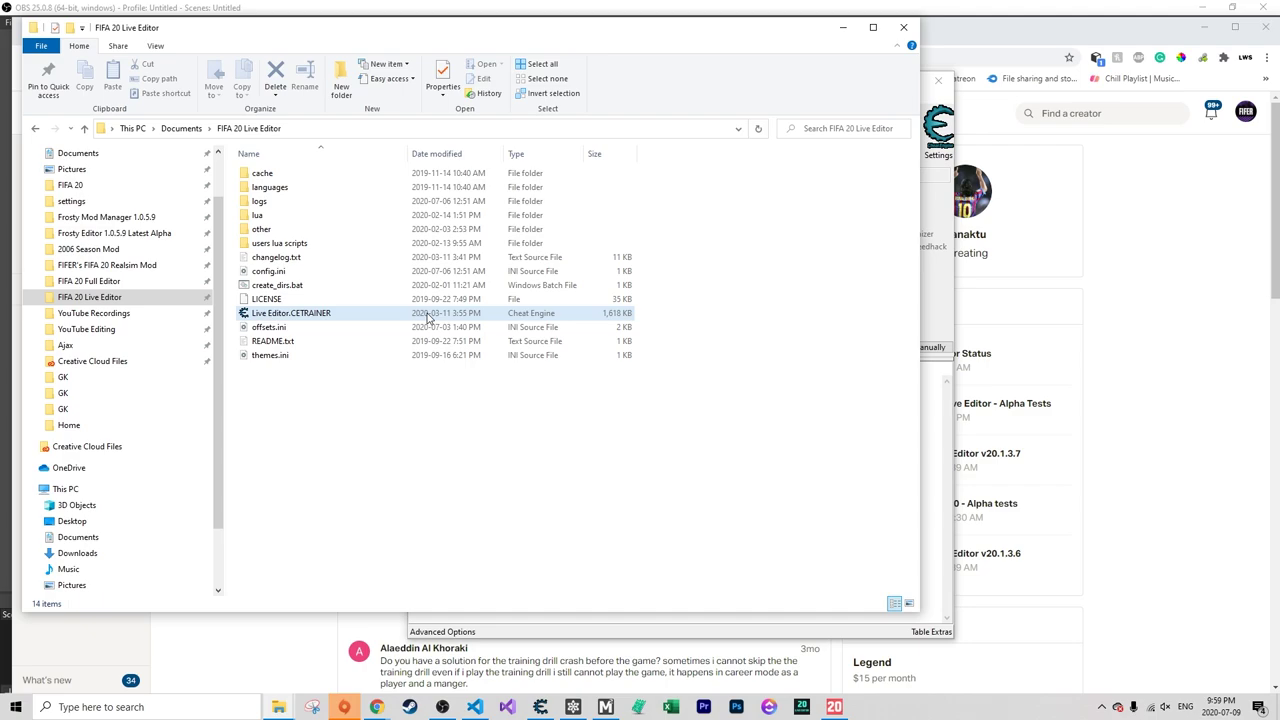
click(380, 316)
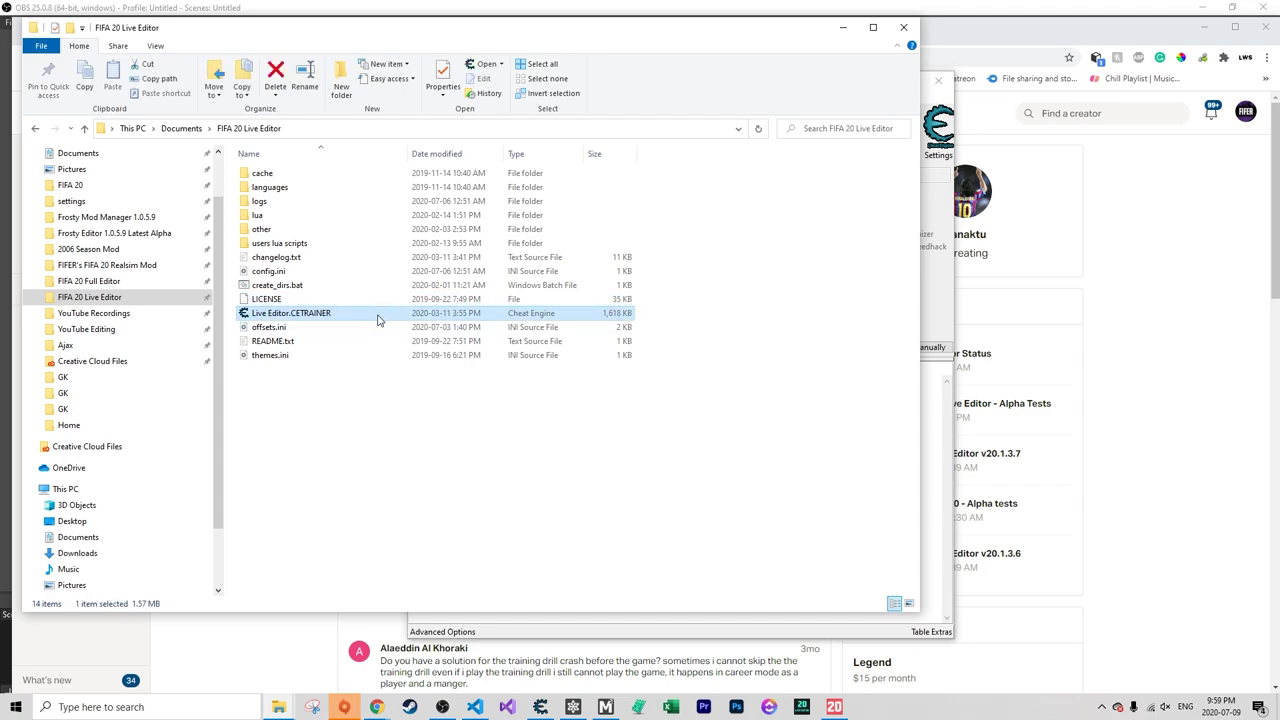
drag(380, 320, 603, 471)
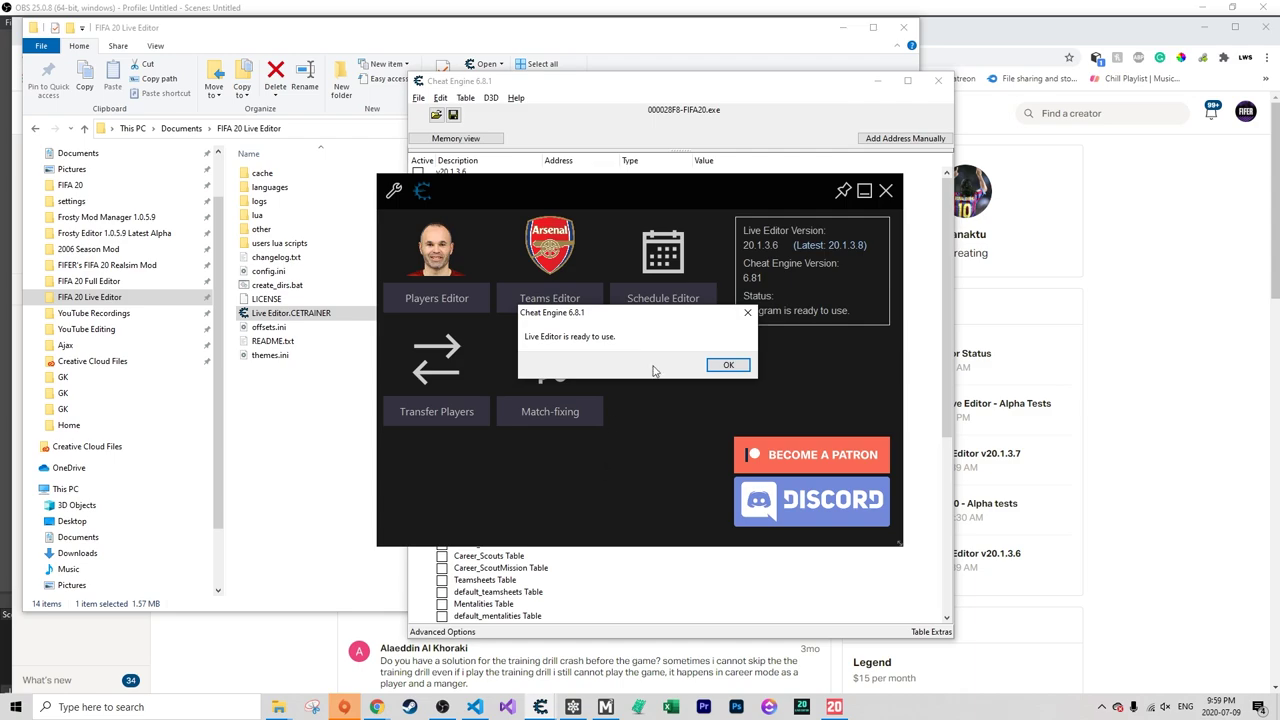
click(725, 366)
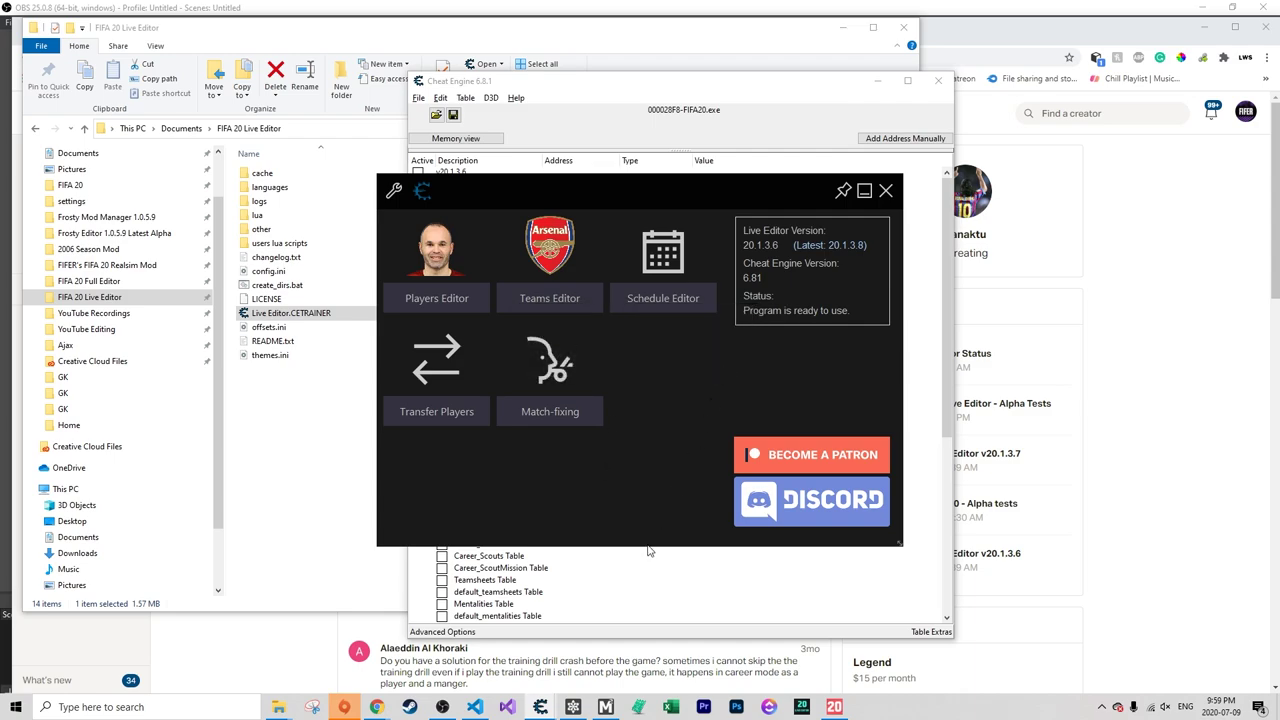
click(885, 191)
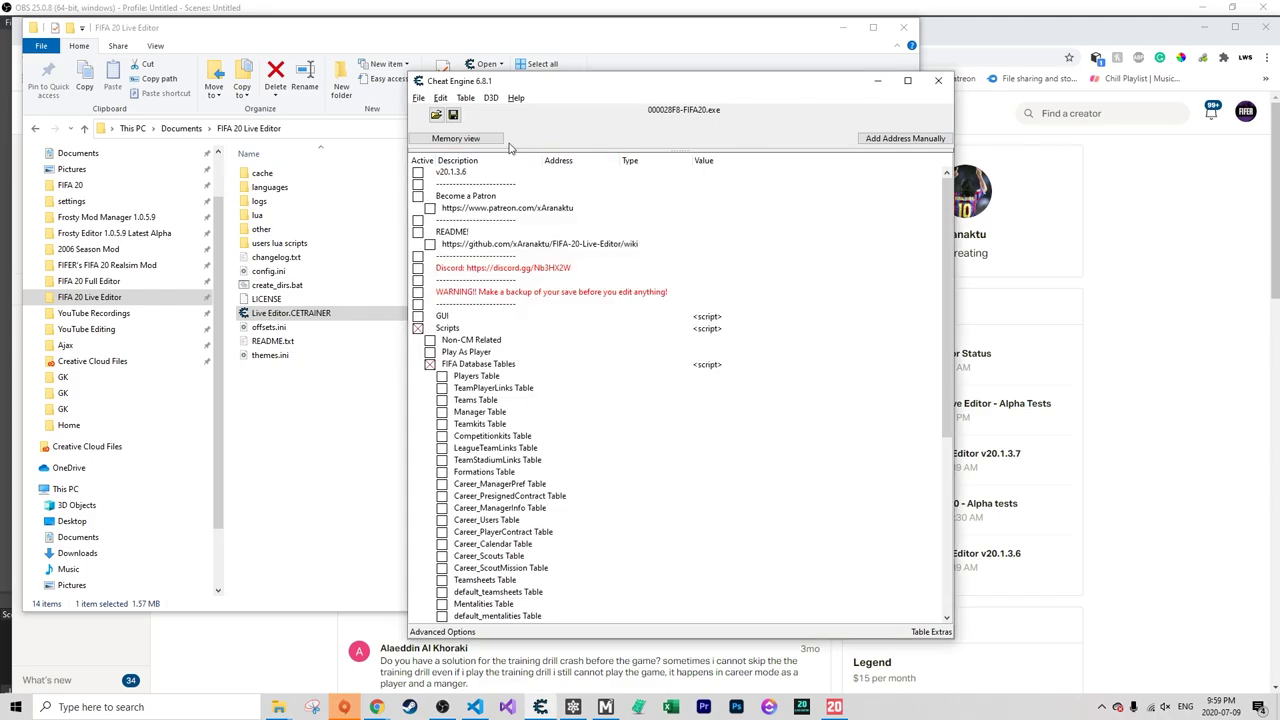
Step: Launch the Lua Engine from Memory View's Tools menu and choose File > Open script
click(465, 140)
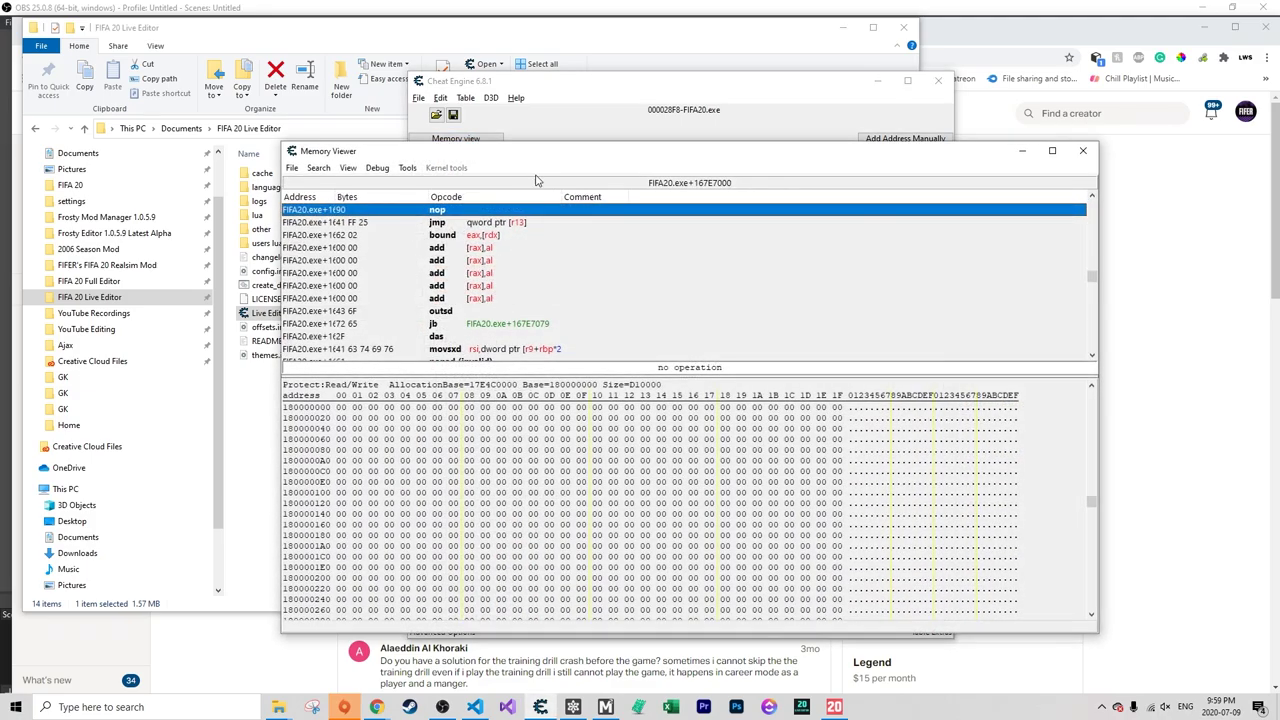
click(291, 167)
click(408, 168)
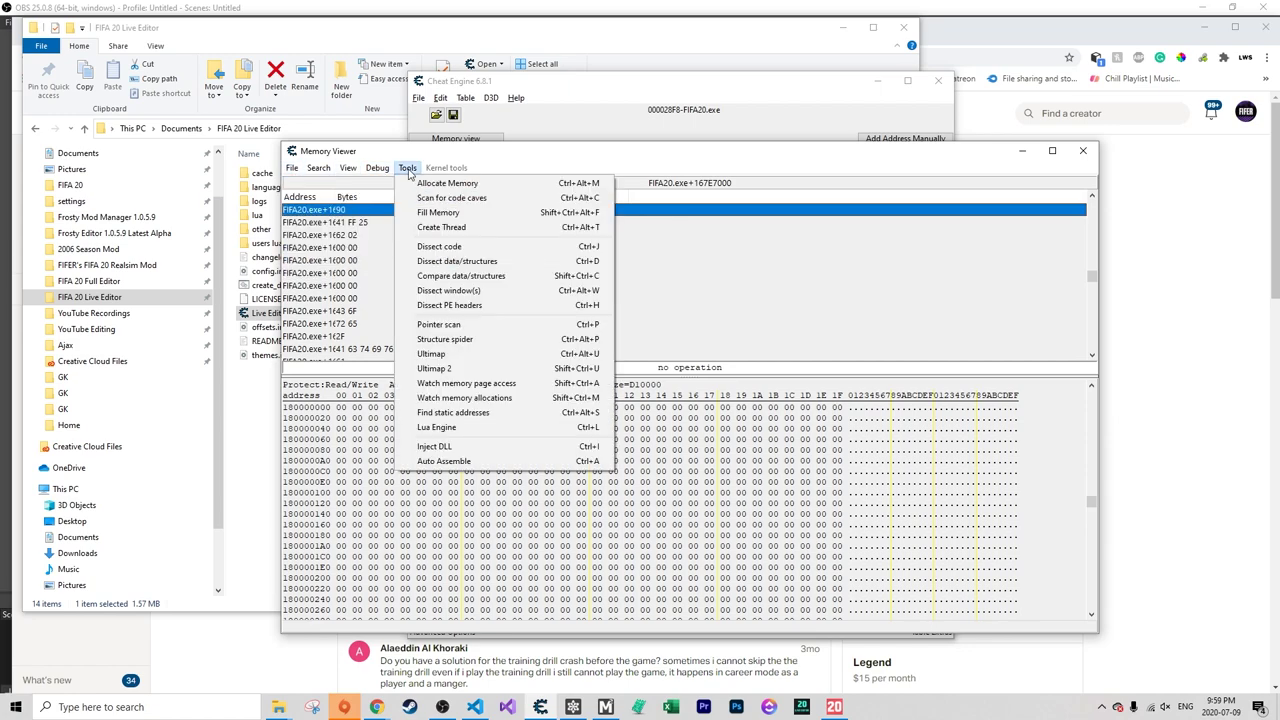
click(438, 428)
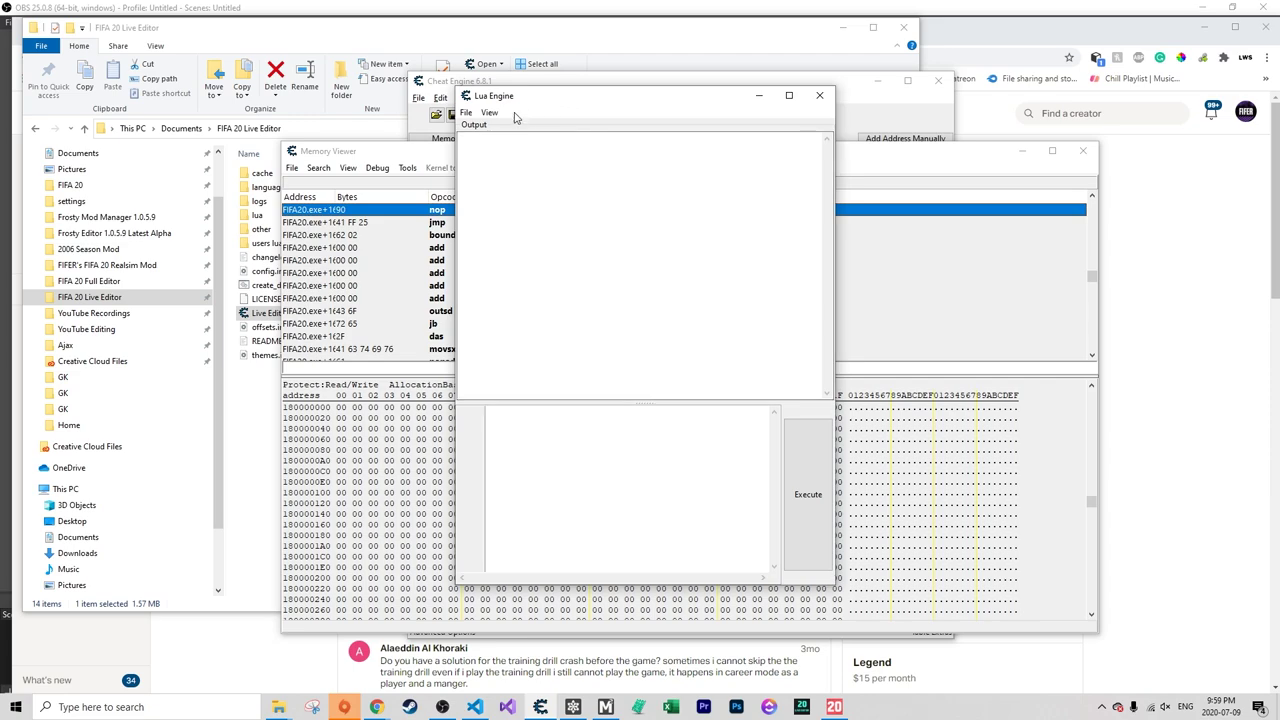
click(466, 112)
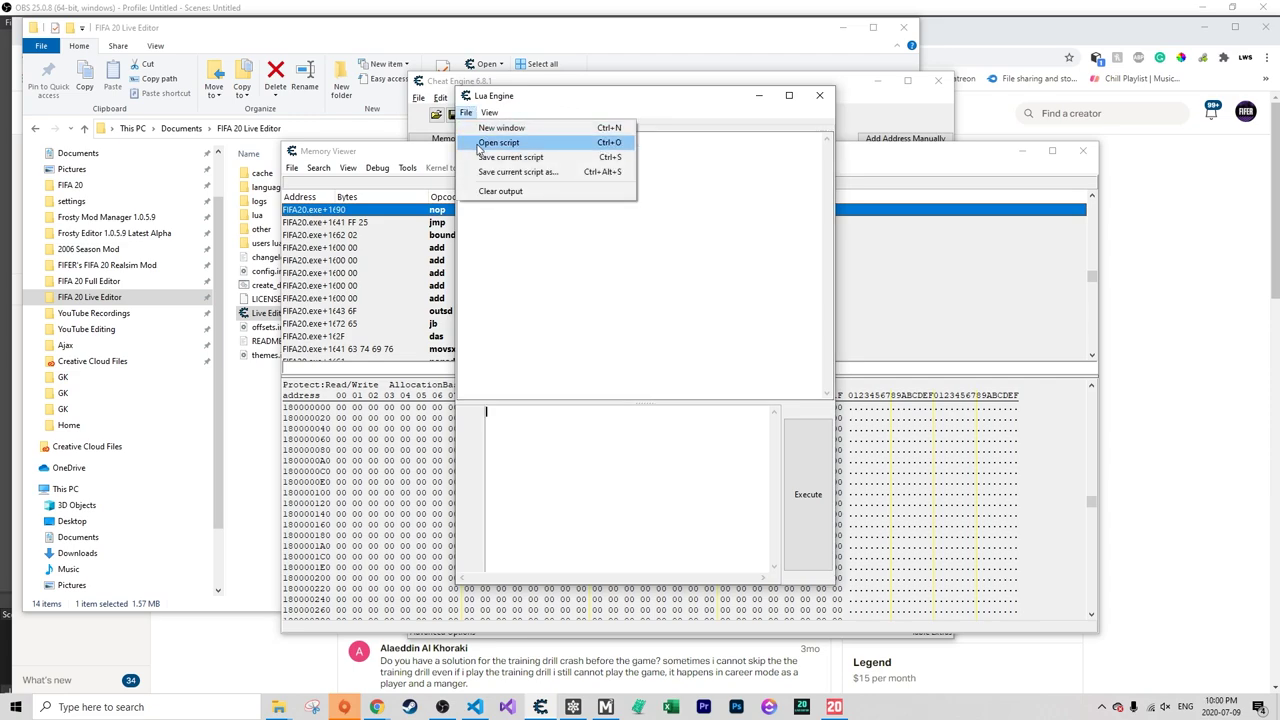
click(483, 143)
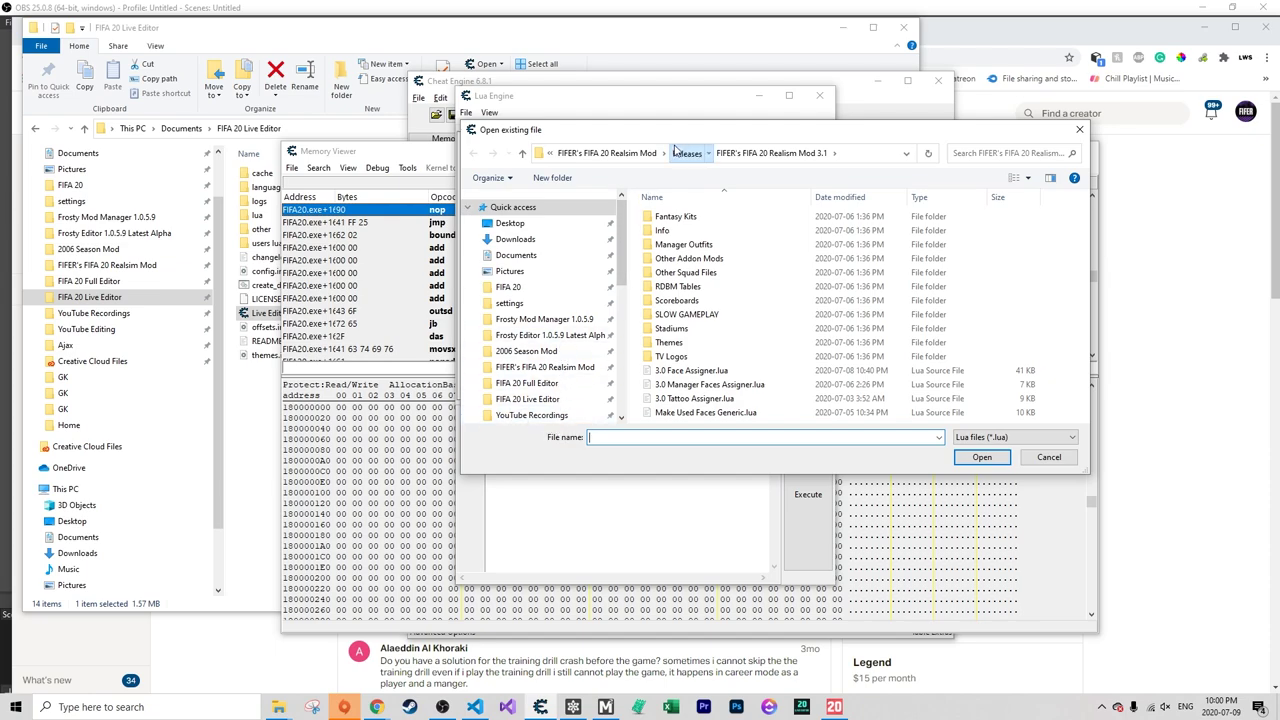
Step: Go up to the Releases folder and open the Realism Mod creator page in a new tab
click(686, 153)
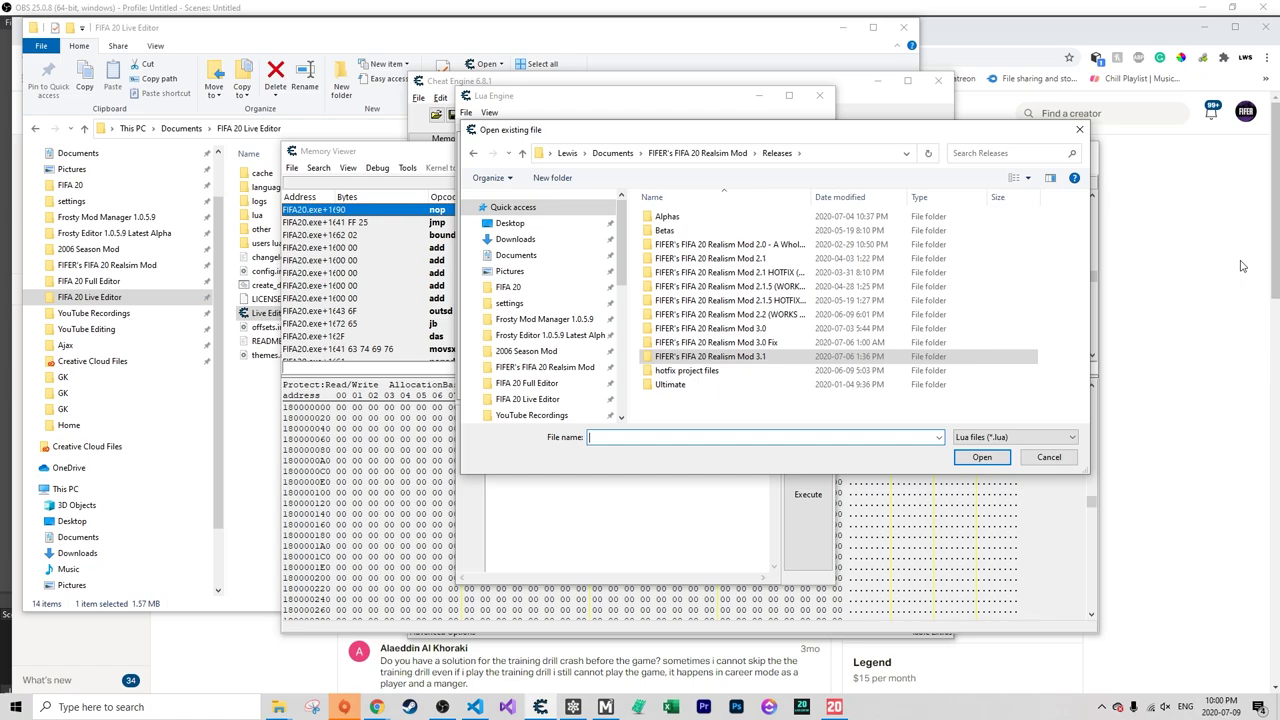
key(alt+Tab)
right_click(83, 207)
key(Escape)
click(91, 220)
key(alt+Tab)
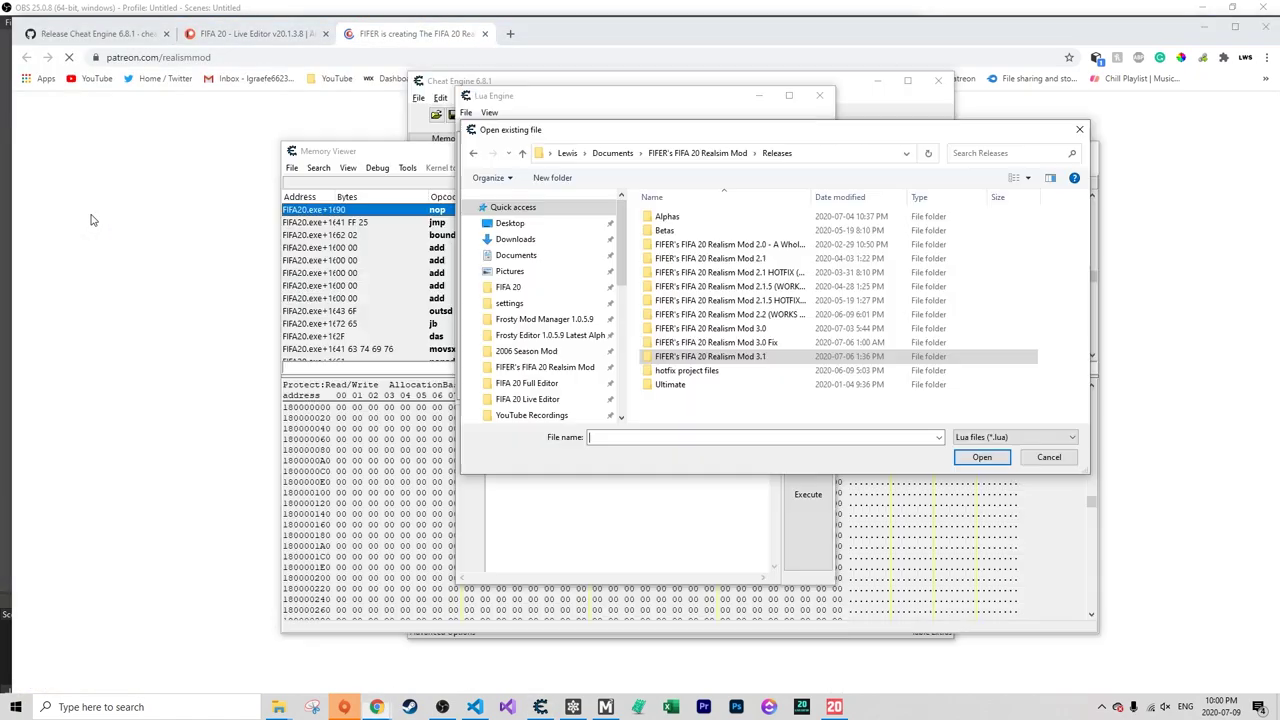
Step: Move 3.0 Face Assigner.lua from the 3.0 Fix folder into Realism Mod 3.0, replacing the existing file
double_click(740, 342)
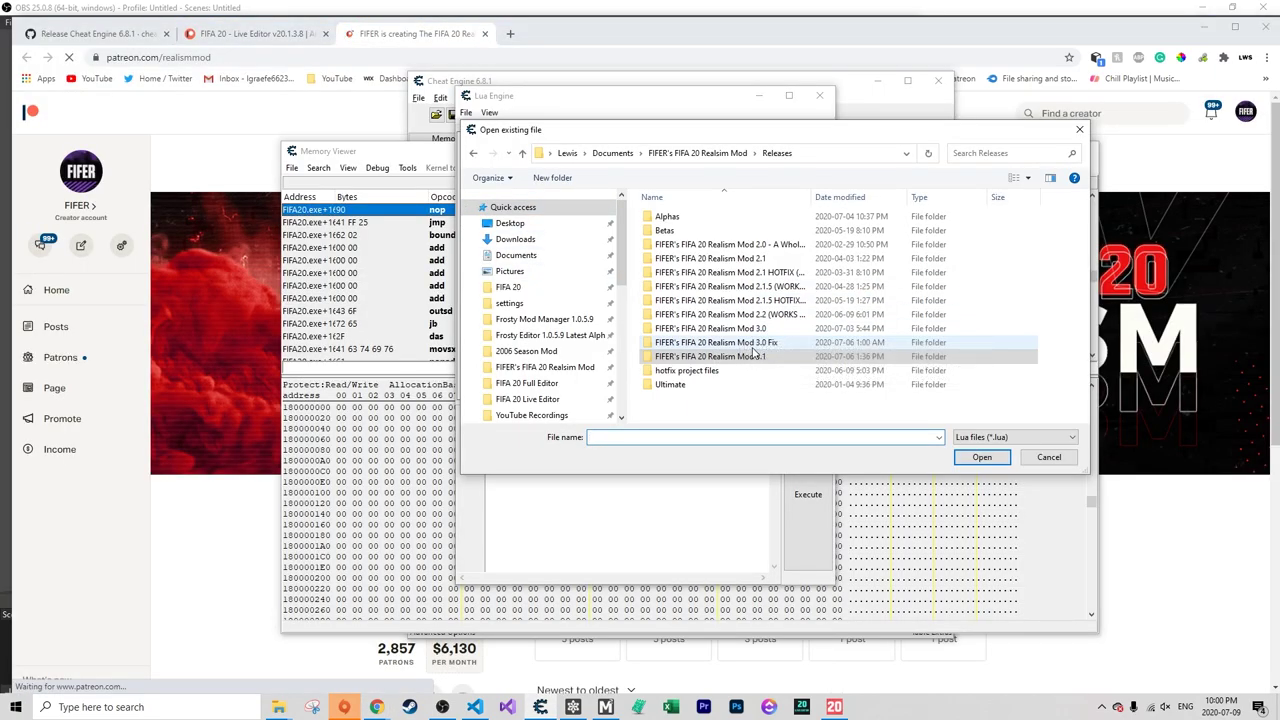
click(705, 219)
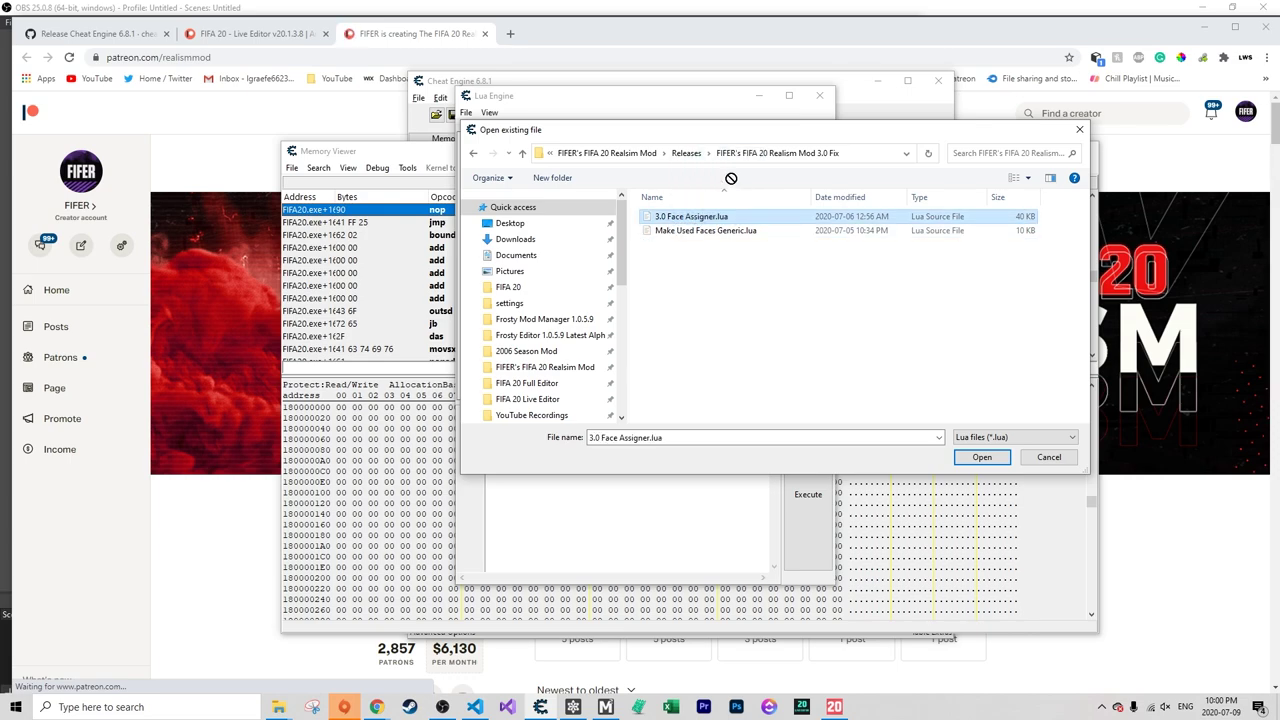
click(690, 233)
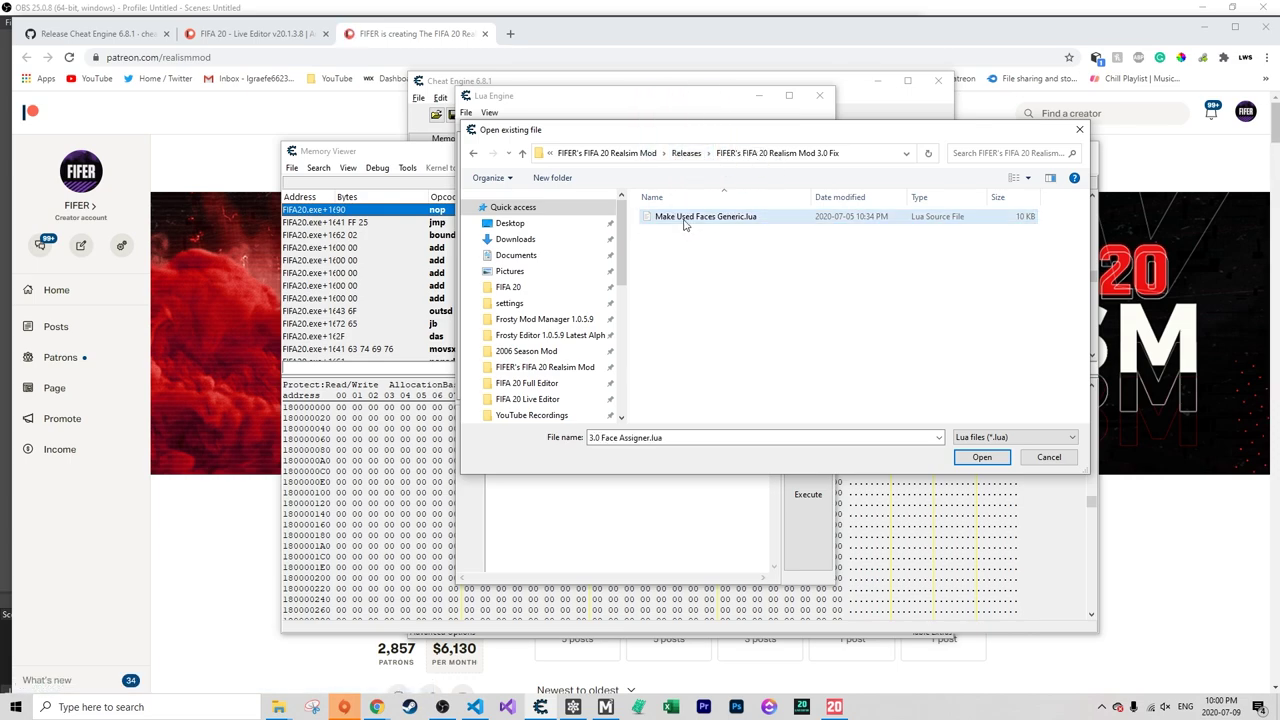
click(687, 154)
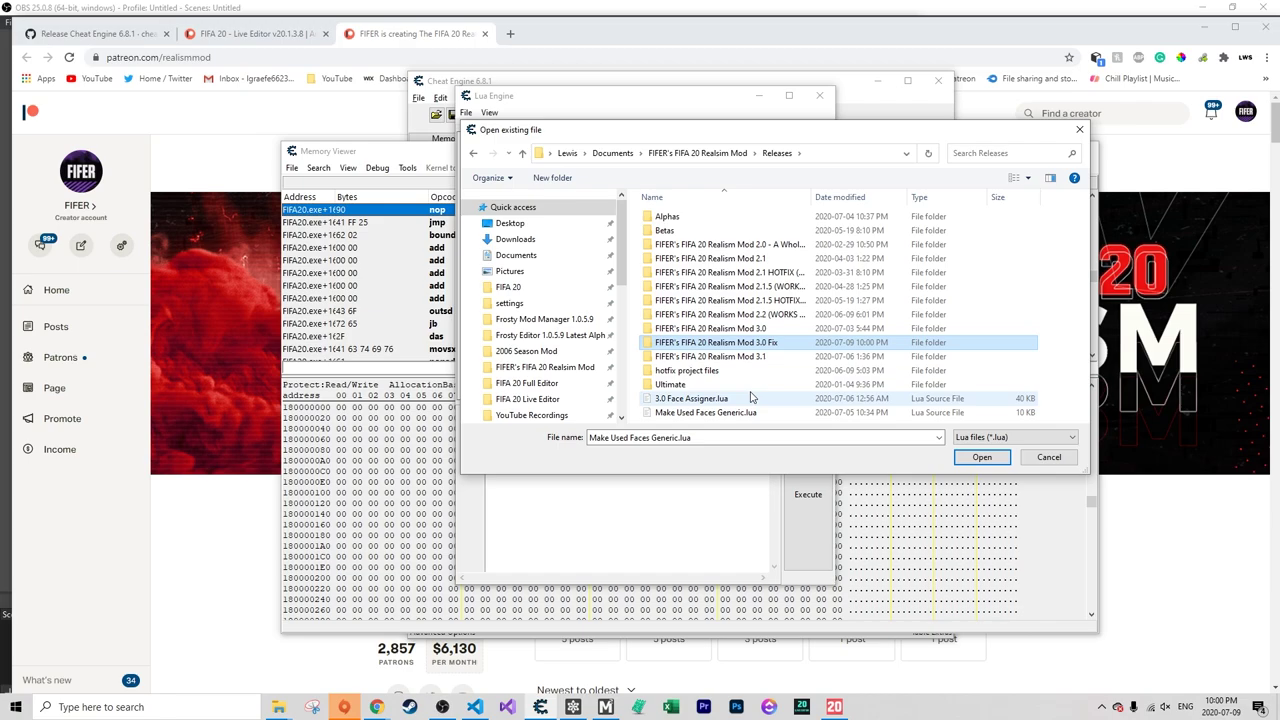
click(730, 398)
drag(745, 370, 745, 362)
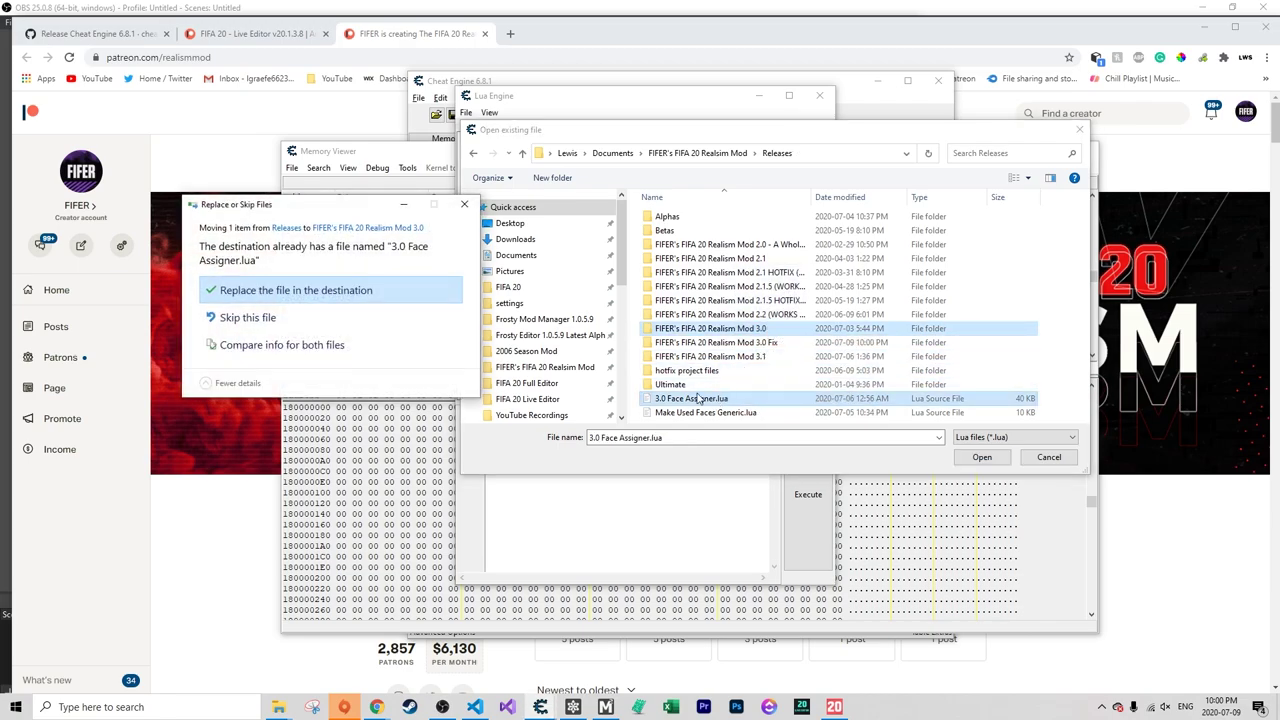
click(265, 292)
Step: Move Make Used Faces Generic.lua into Realism Mod 3.0, replacing it, and open that folder
click(791, 398)
drag(791, 398, 768, 328)
click(416, 292)
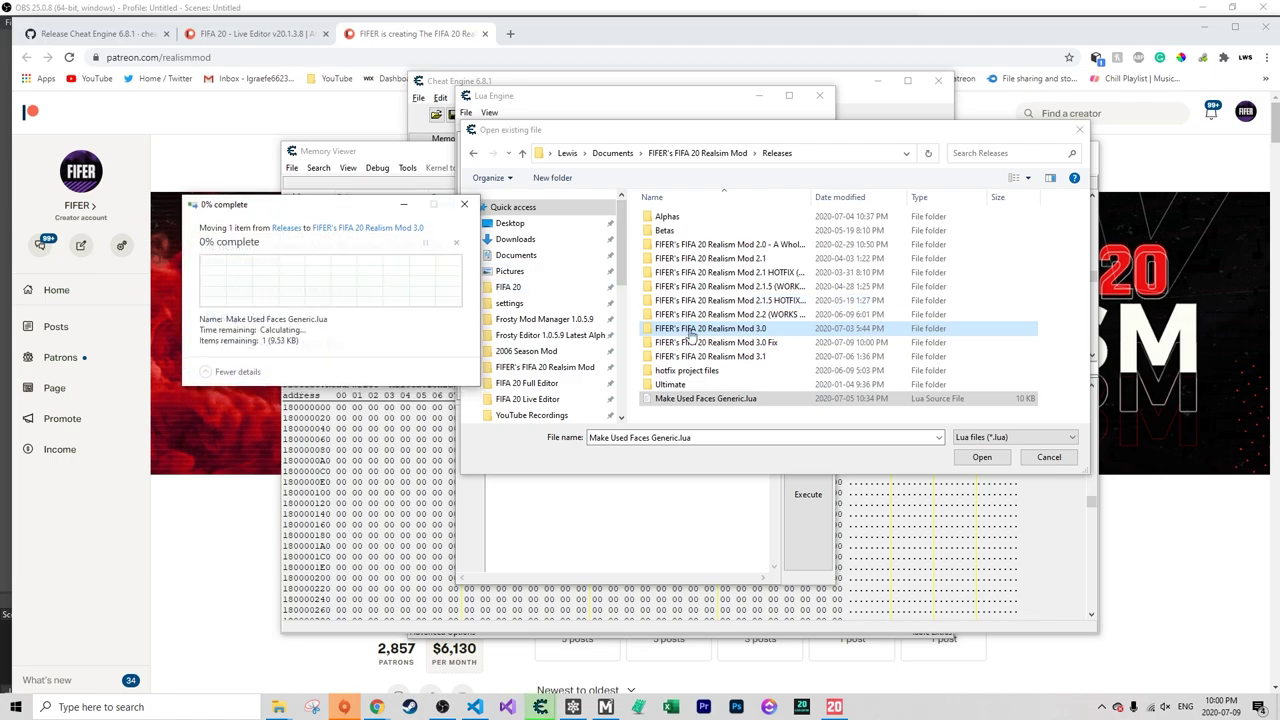
double_click(798, 330)
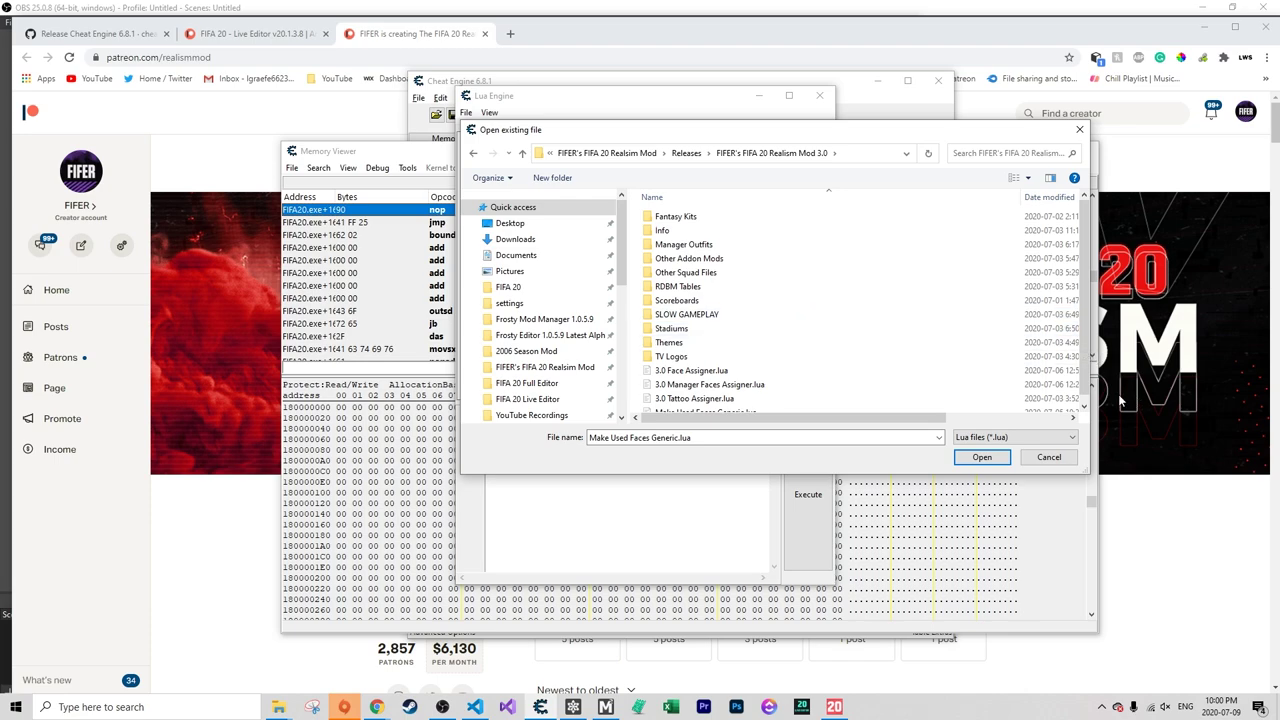
scroll(900, 372, down, 1)
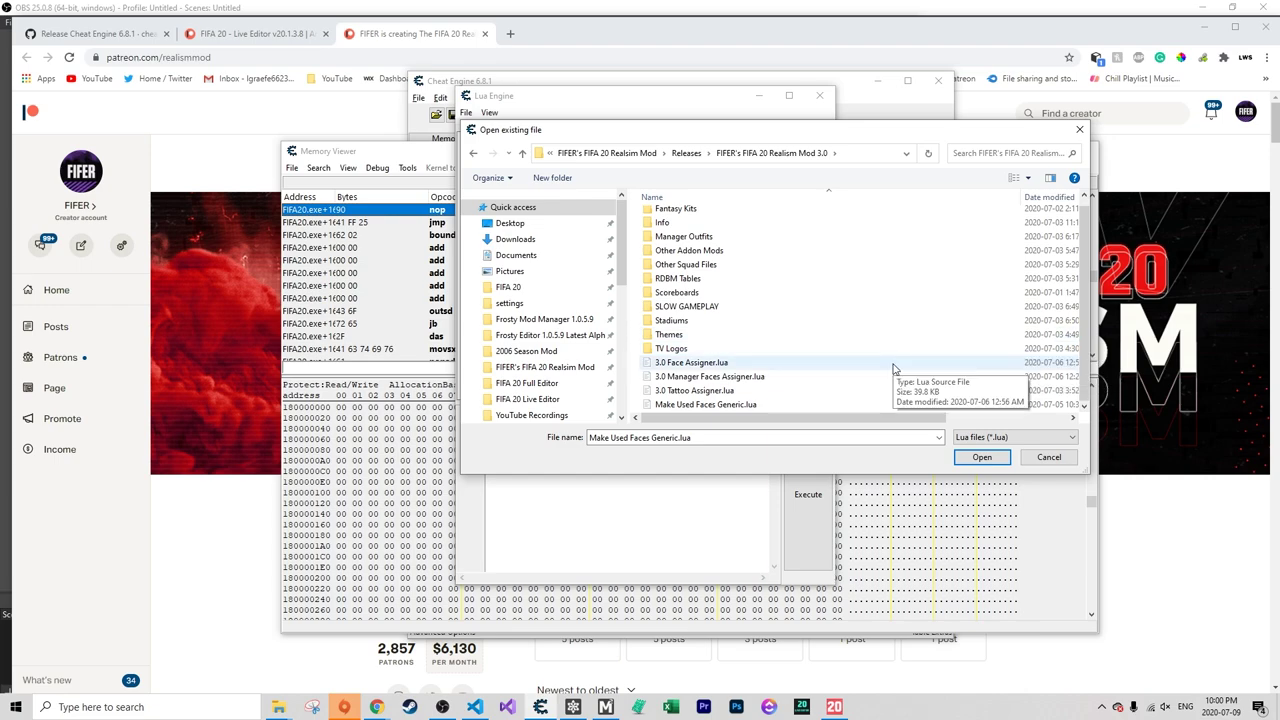
Step: Close the extra Patreon tab and execute 3.0 Face Assigner.lua, updating 596 head models
click(485, 34)
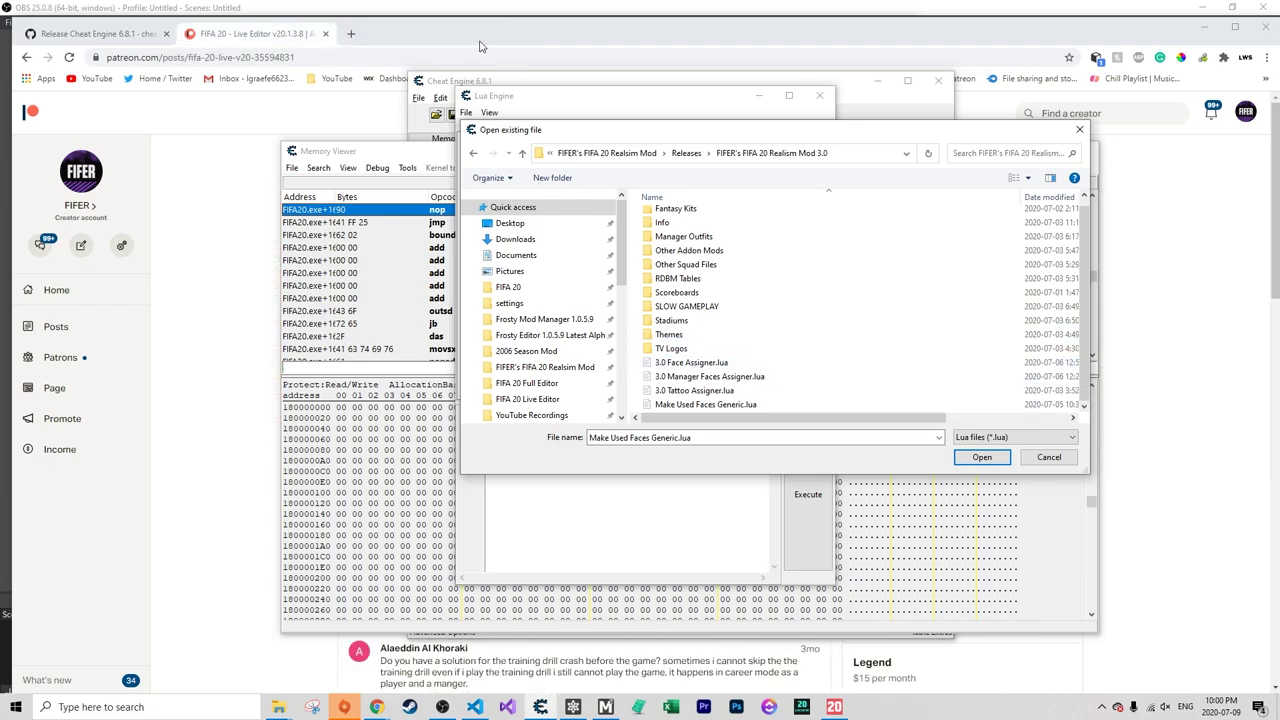
double_click(714, 365)
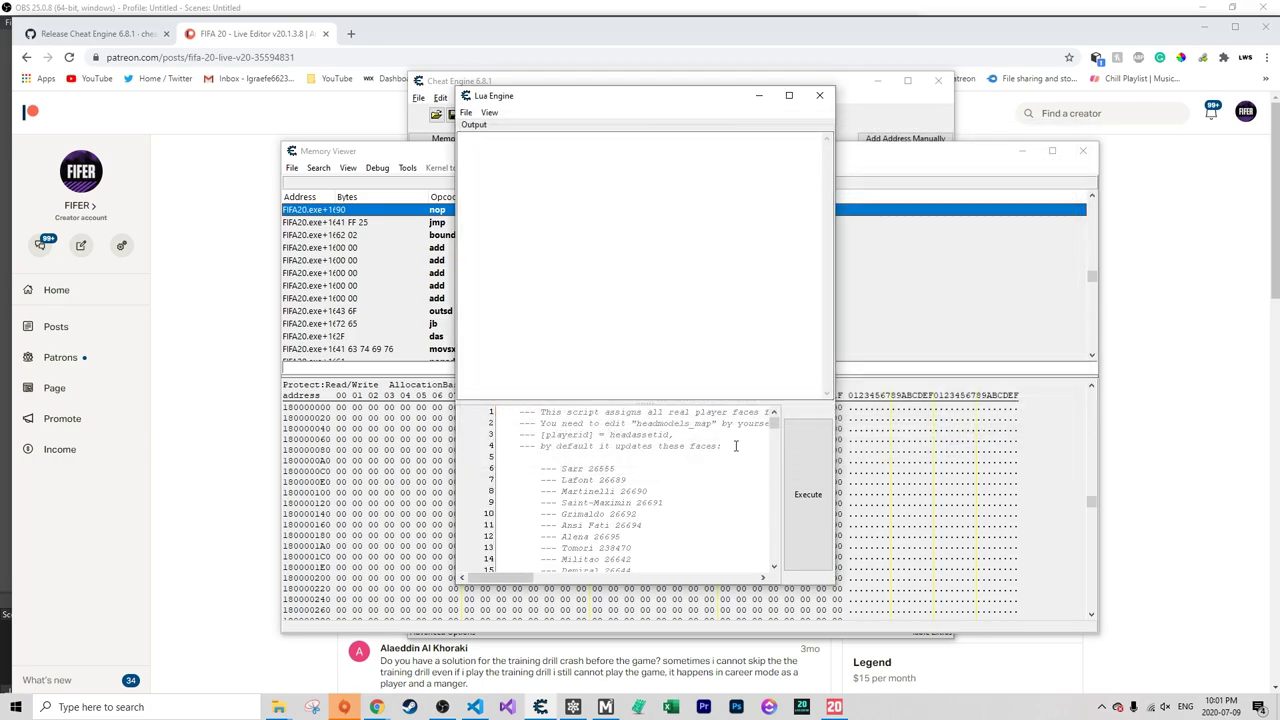
mouse_move(775, 425)
mouse_down()
mouse_move(771, 551)
mouse_move(768, 414)
mouse_up()
click(808, 482)
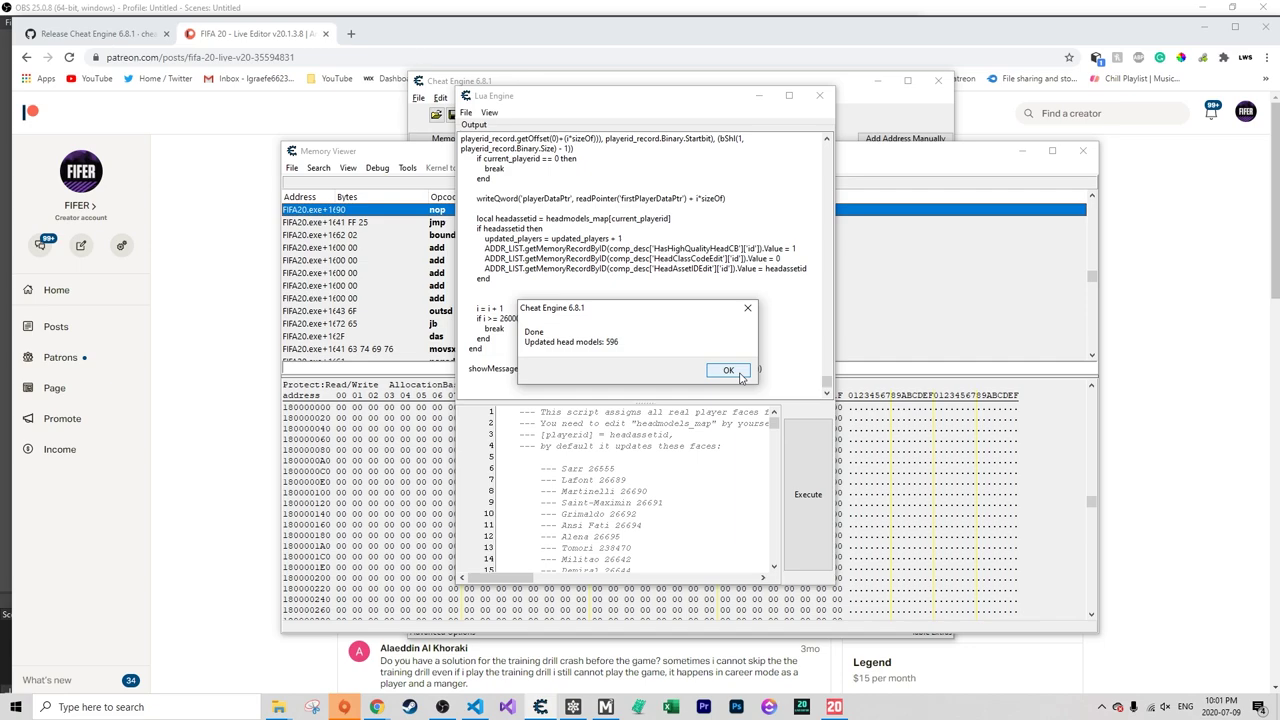
click(738, 371)
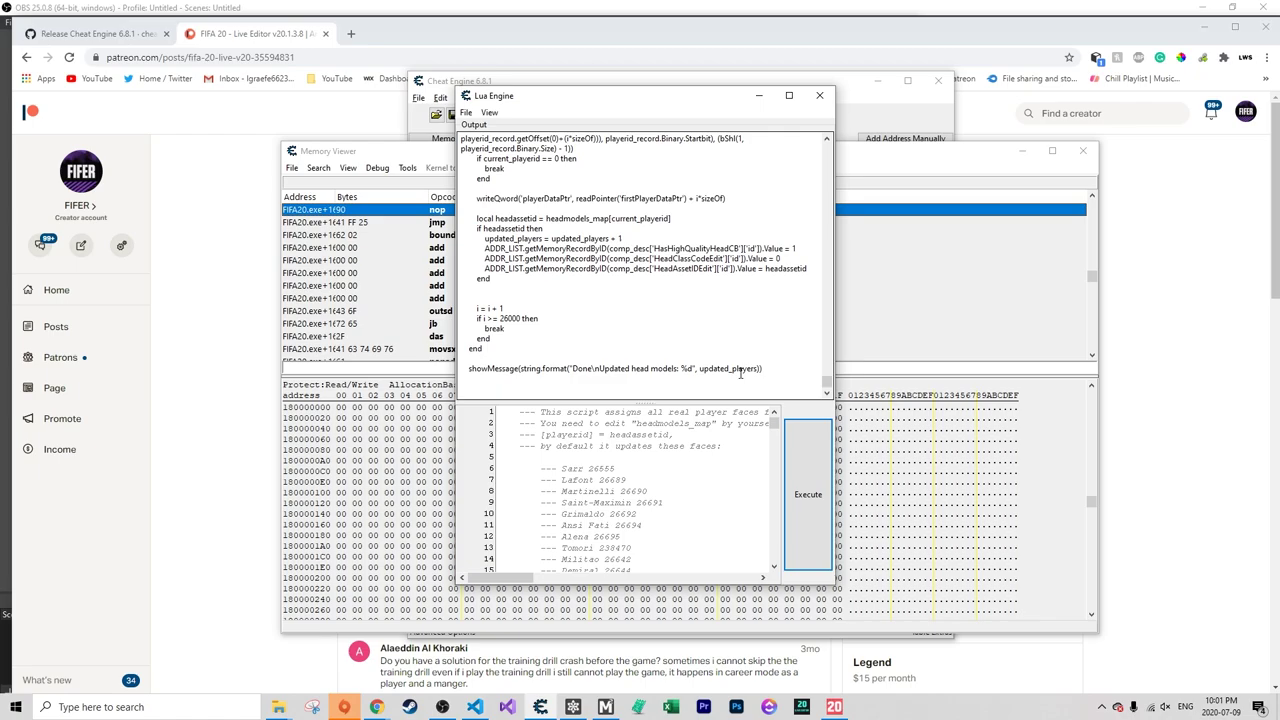
Step: Load and execute the 3.0 Manager Faces Assigner.lua script in Cheat Engine's Lua Engine
key(alt+Tab)
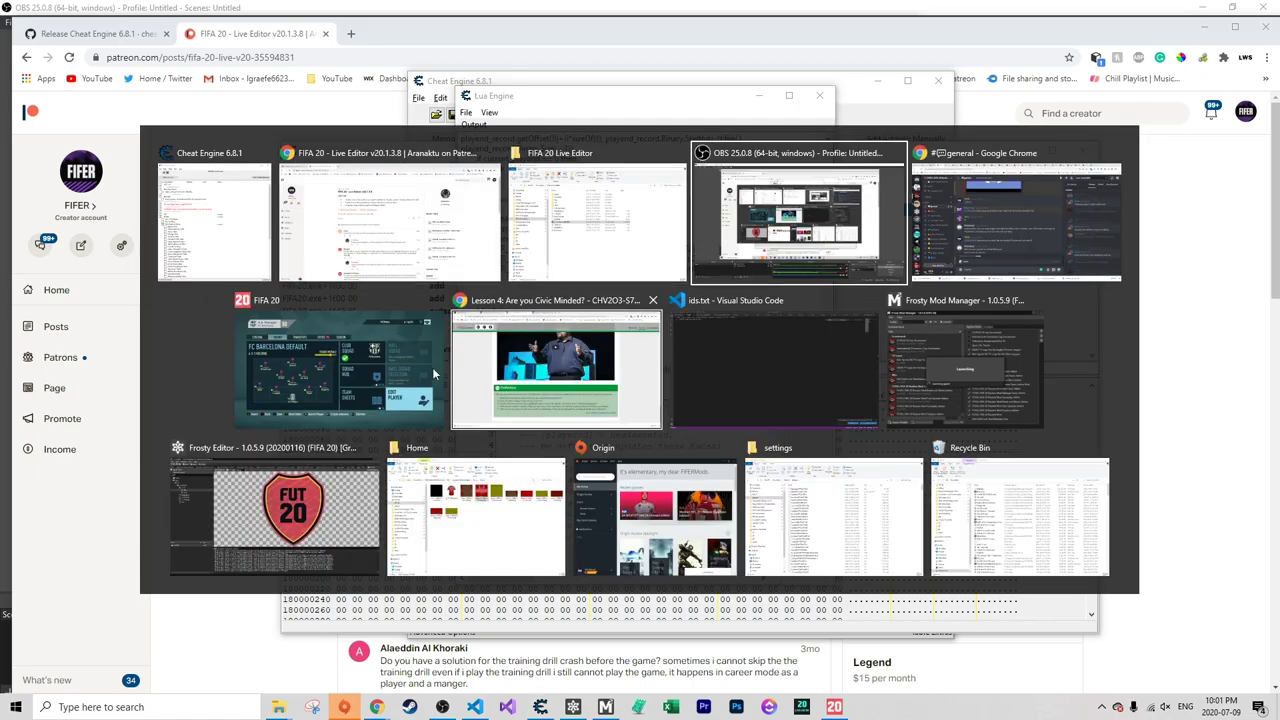
key(alt+Tab)
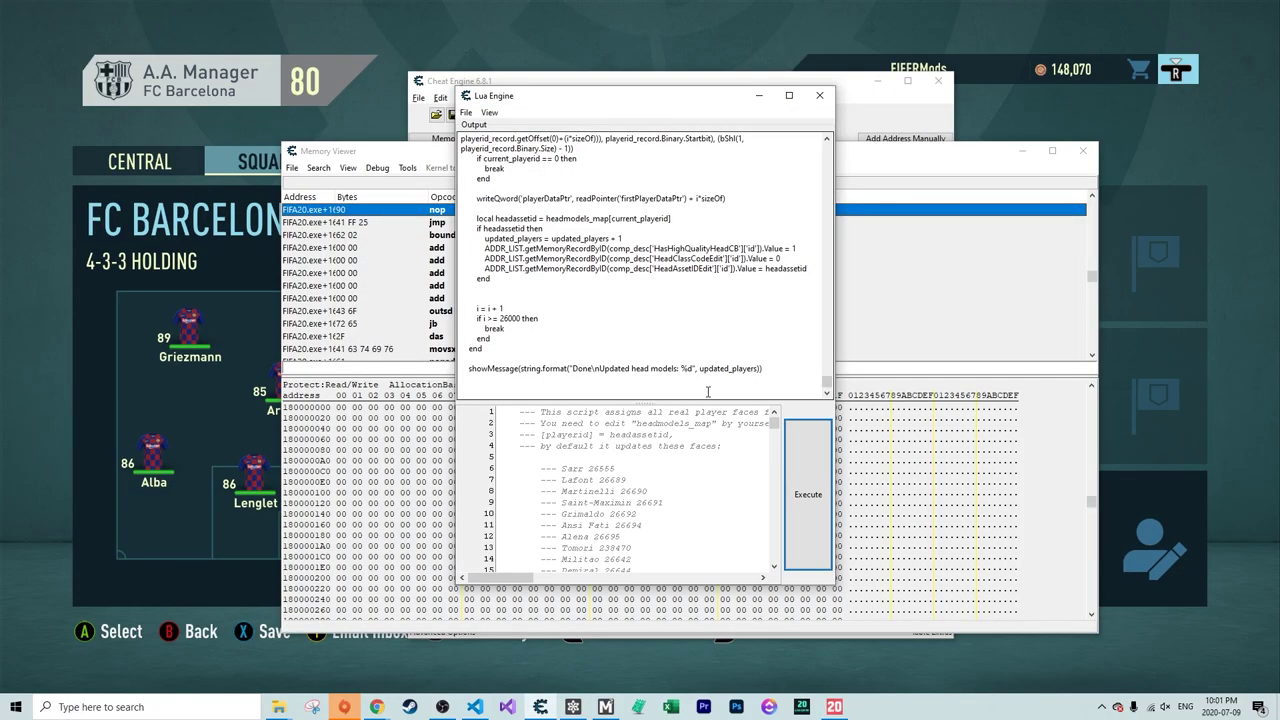
key(ctrl+o)
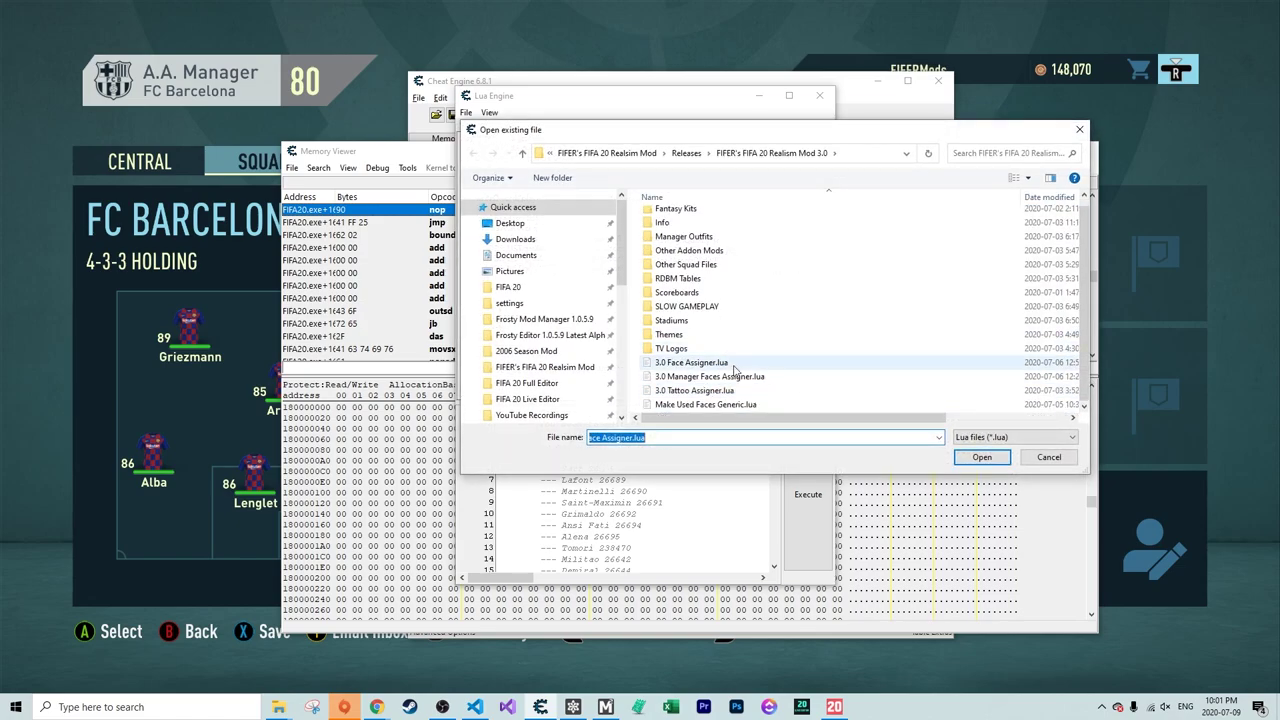
double_click(736, 377)
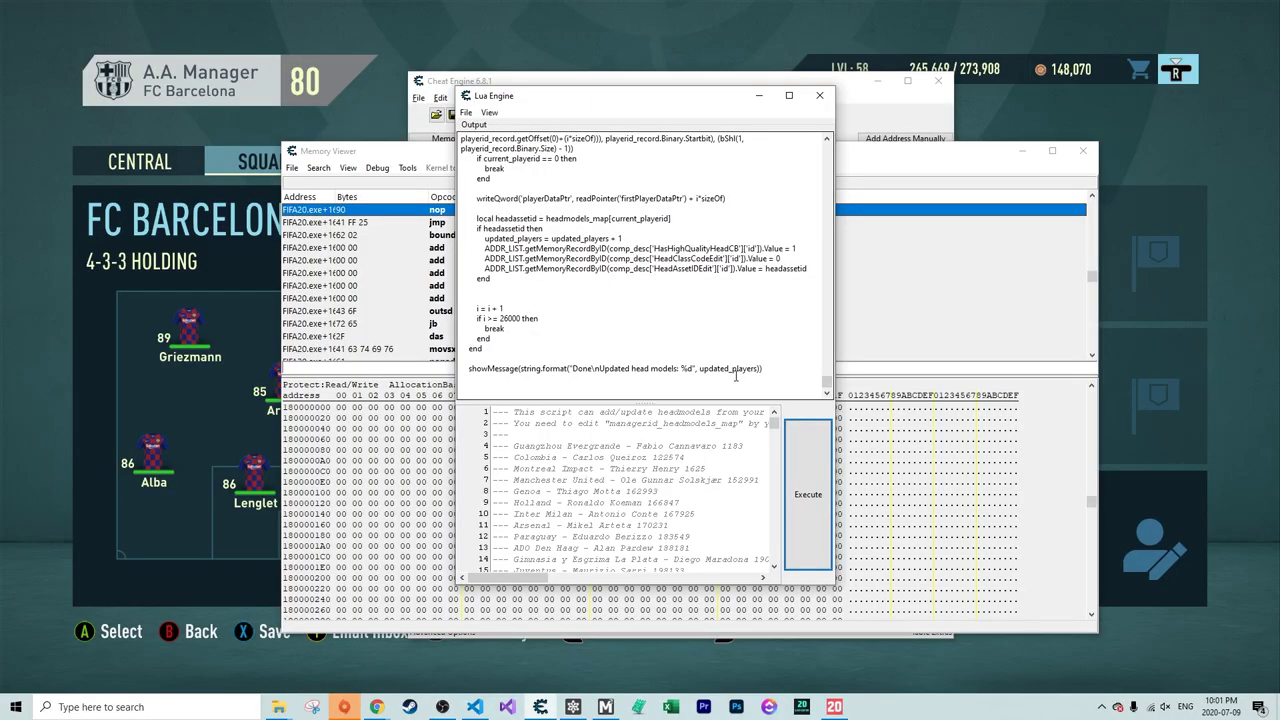
click(810, 470)
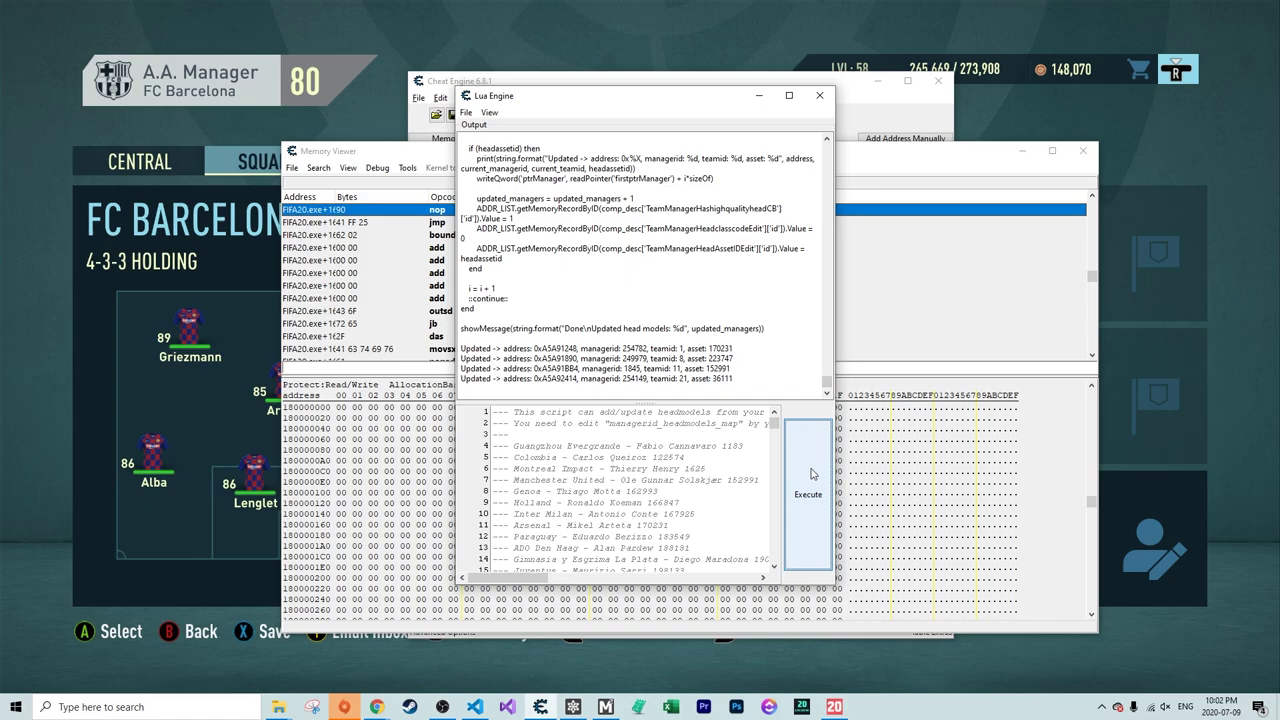
Step: Load and execute 3.0 Tattoo Assigner.lua, then confirm the 136 tattoos updated message
key(ctrl+o)
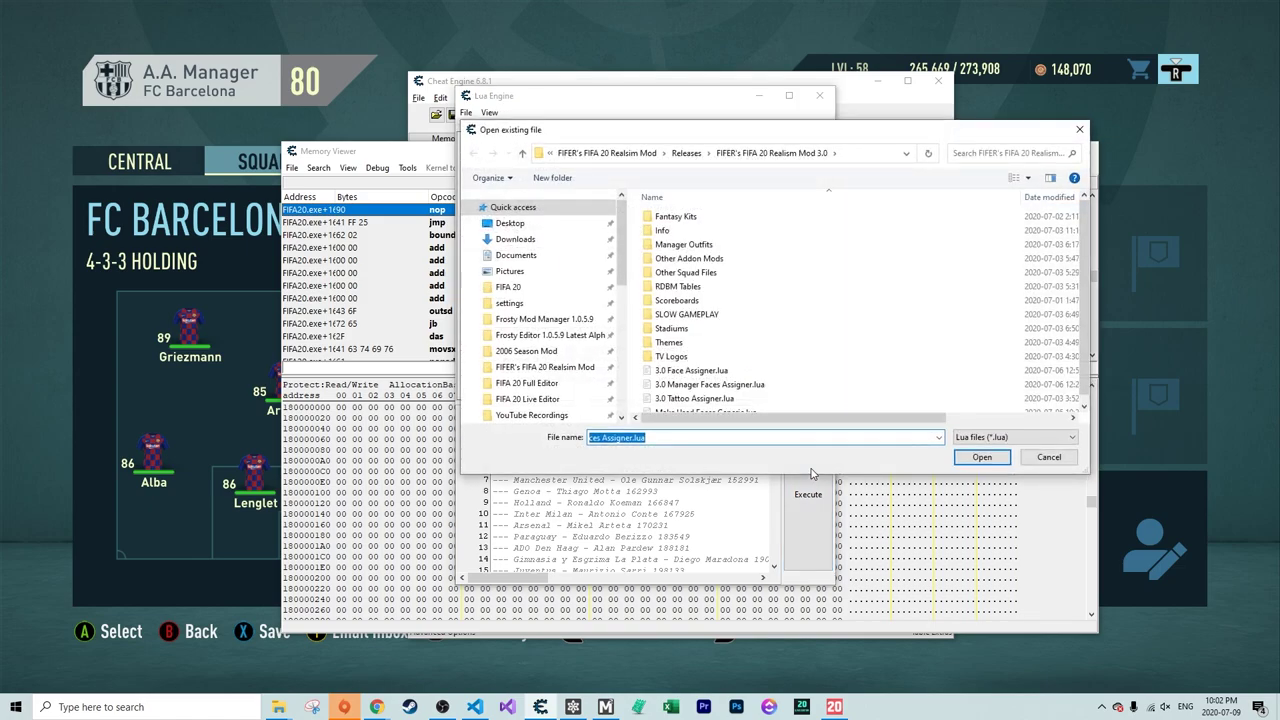
scroll(730, 340, down, 2)
click(726, 377)
double_click(730, 390)
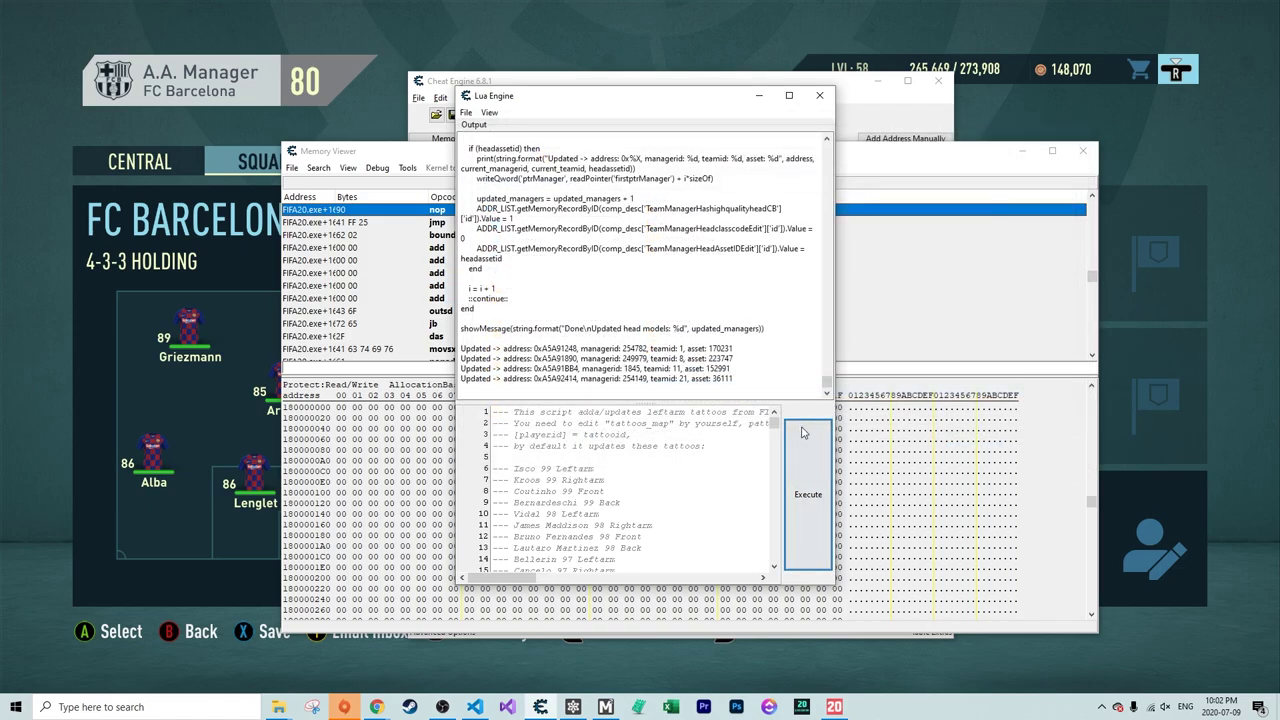
click(799, 420)
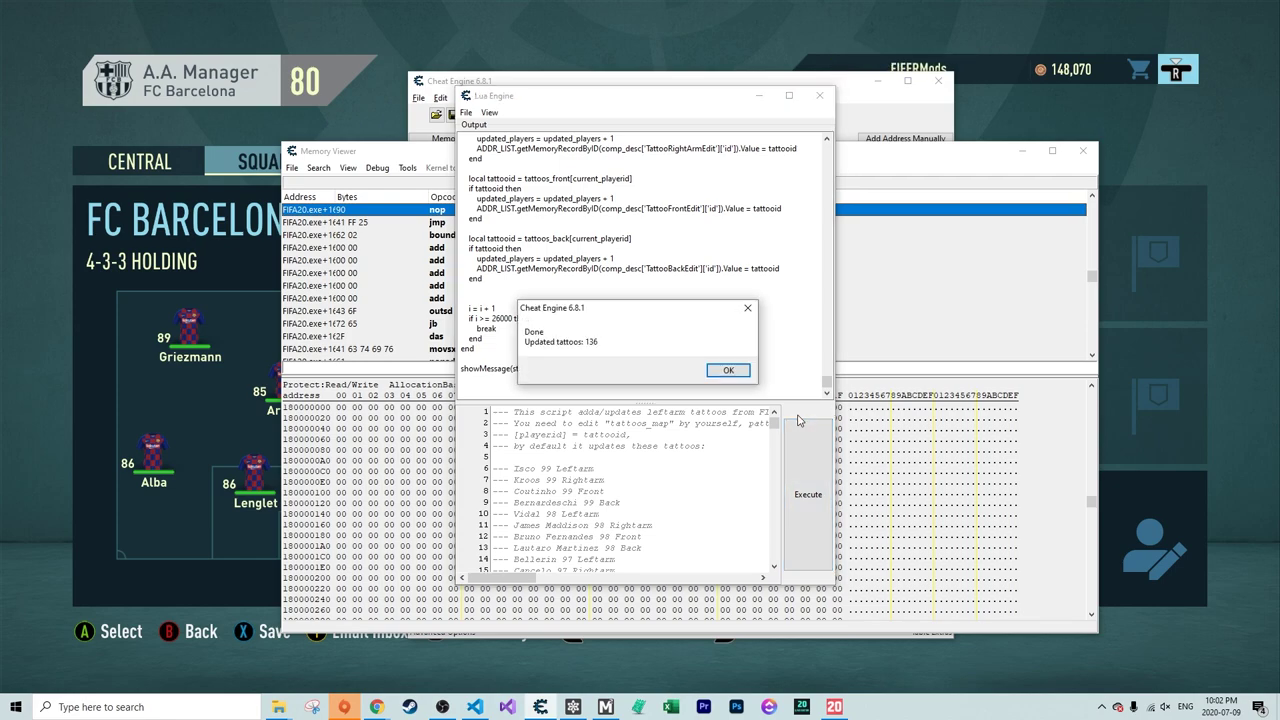
click(728, 370)
Step: Run the Lua script that makes used faces generic, and confirm 516 head models updated
key(ctrl+o)
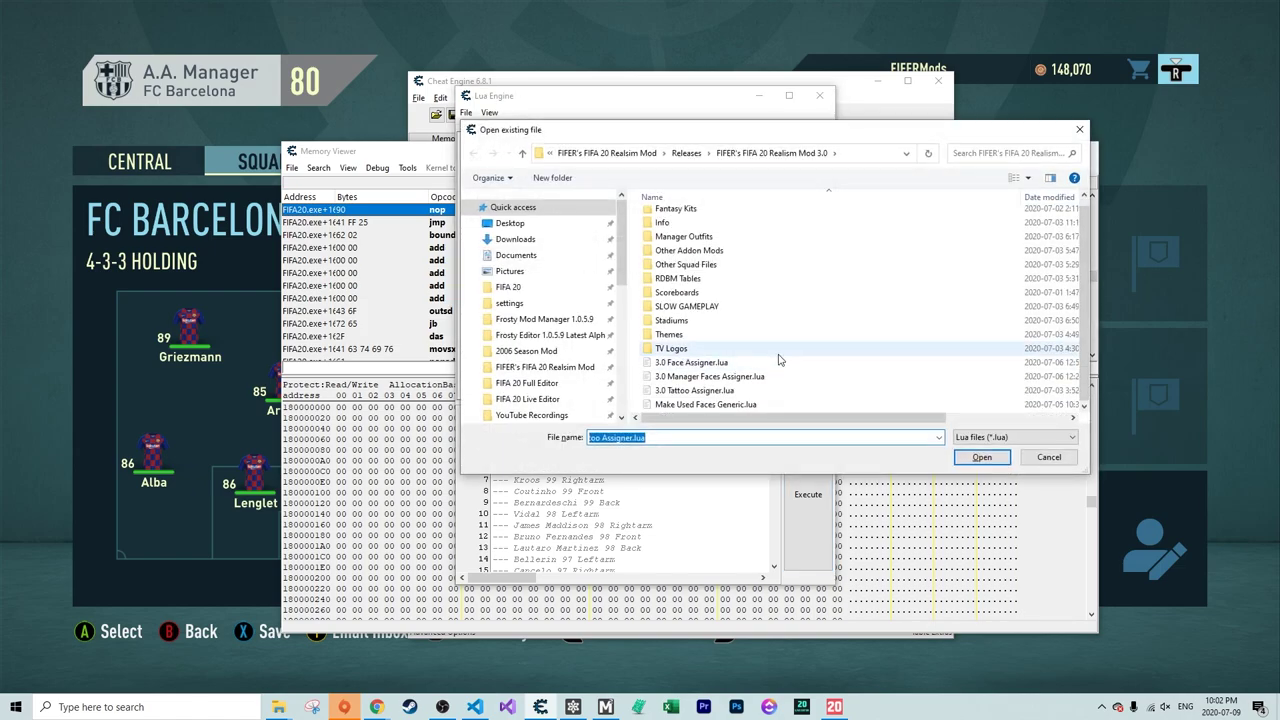
double_click(748, 404)
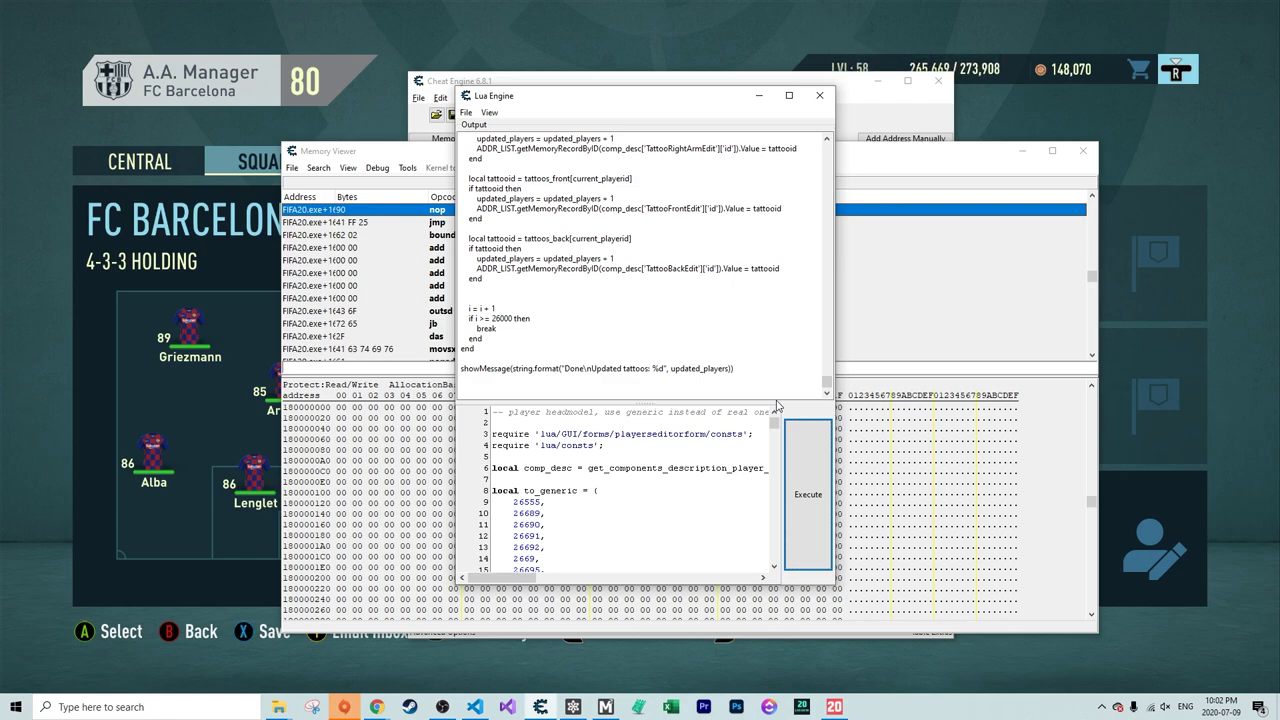
click(822, 470)
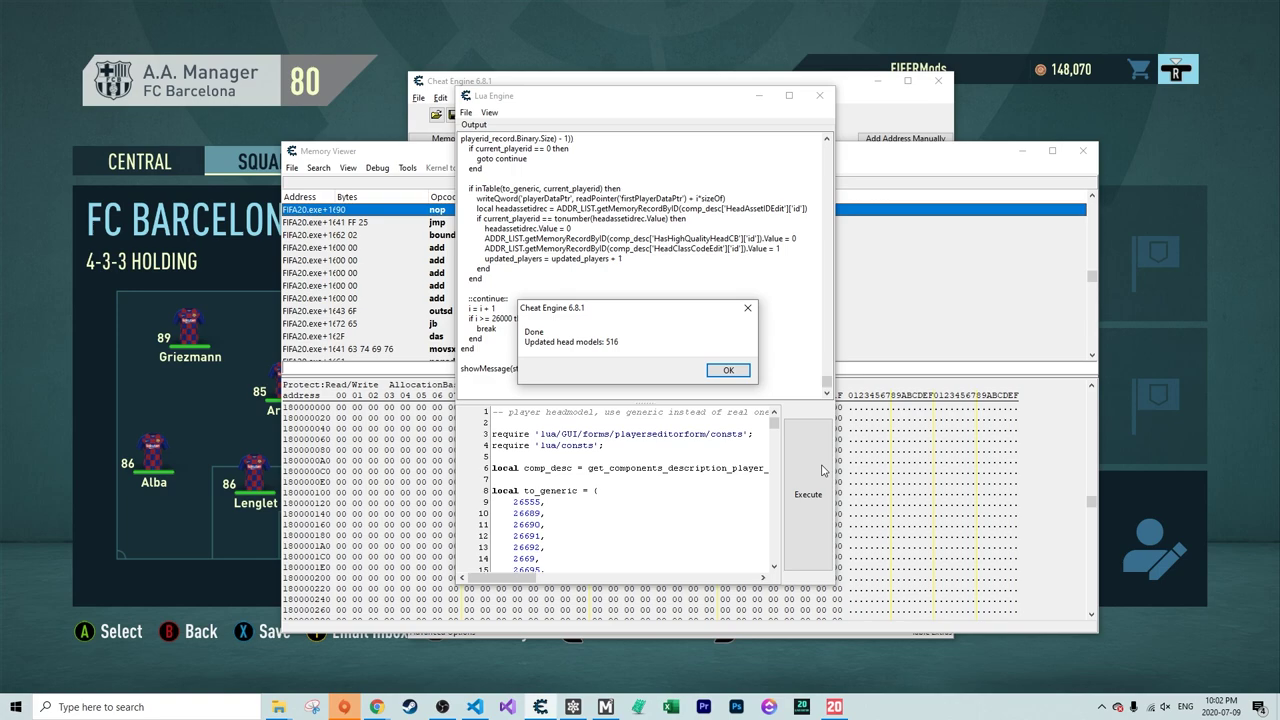
click(728, 370)
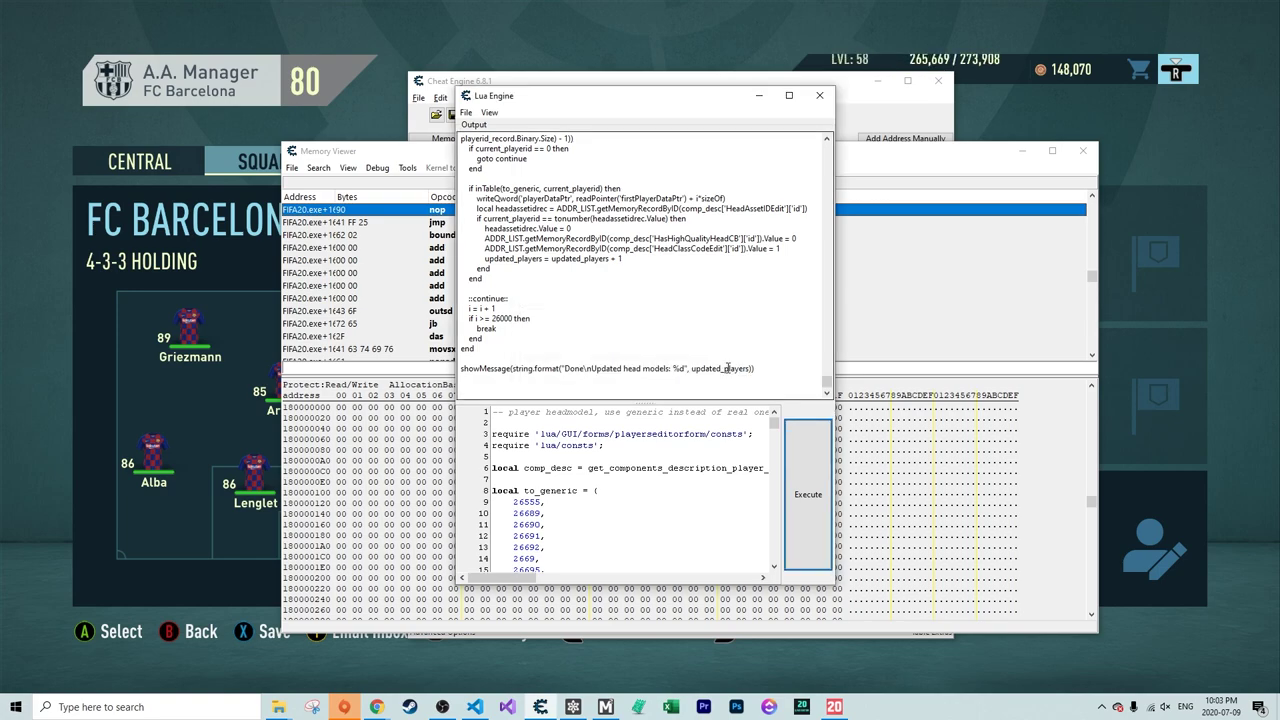
Step: Return to FIFA 20's Barcelona squad menu and highlight Edit Player
click(1237, 375)
key(Down)
key(Right)
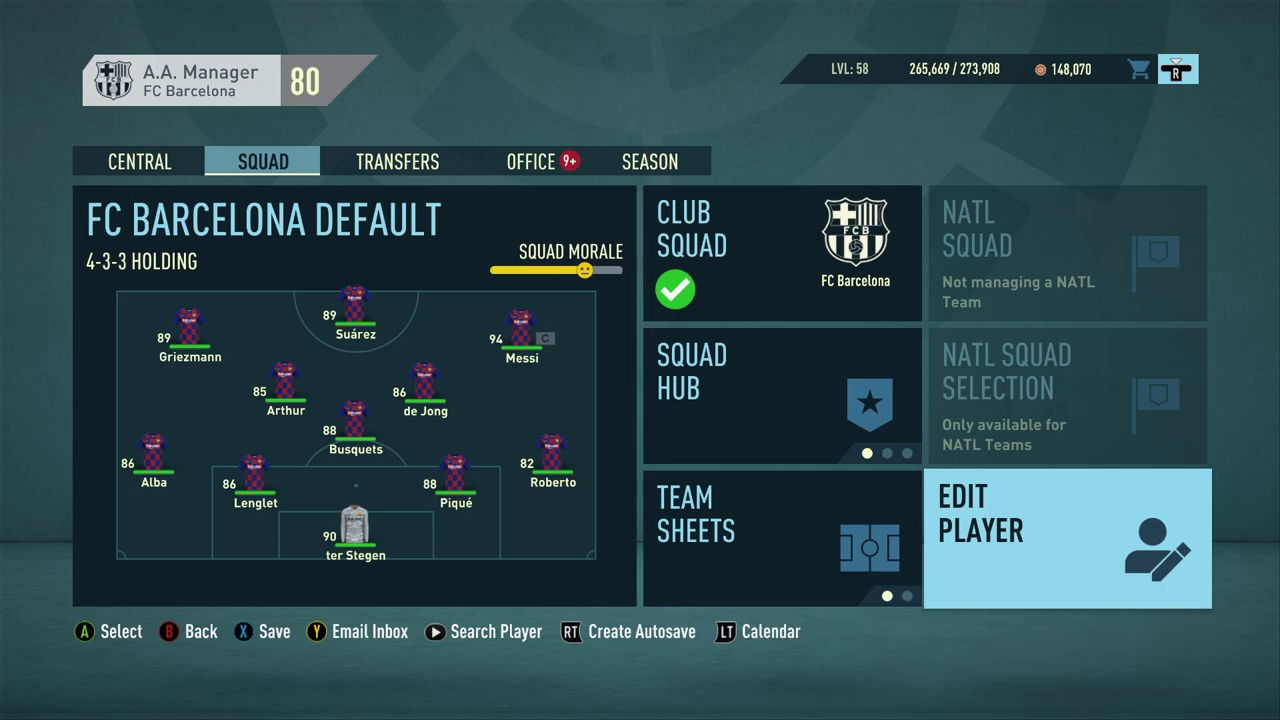
Step: Open Edit Player and browse the RB Salzburg players down to A. Bernede
key(Return)
key(Down)
key(Down)
key(Down)
key(Down)
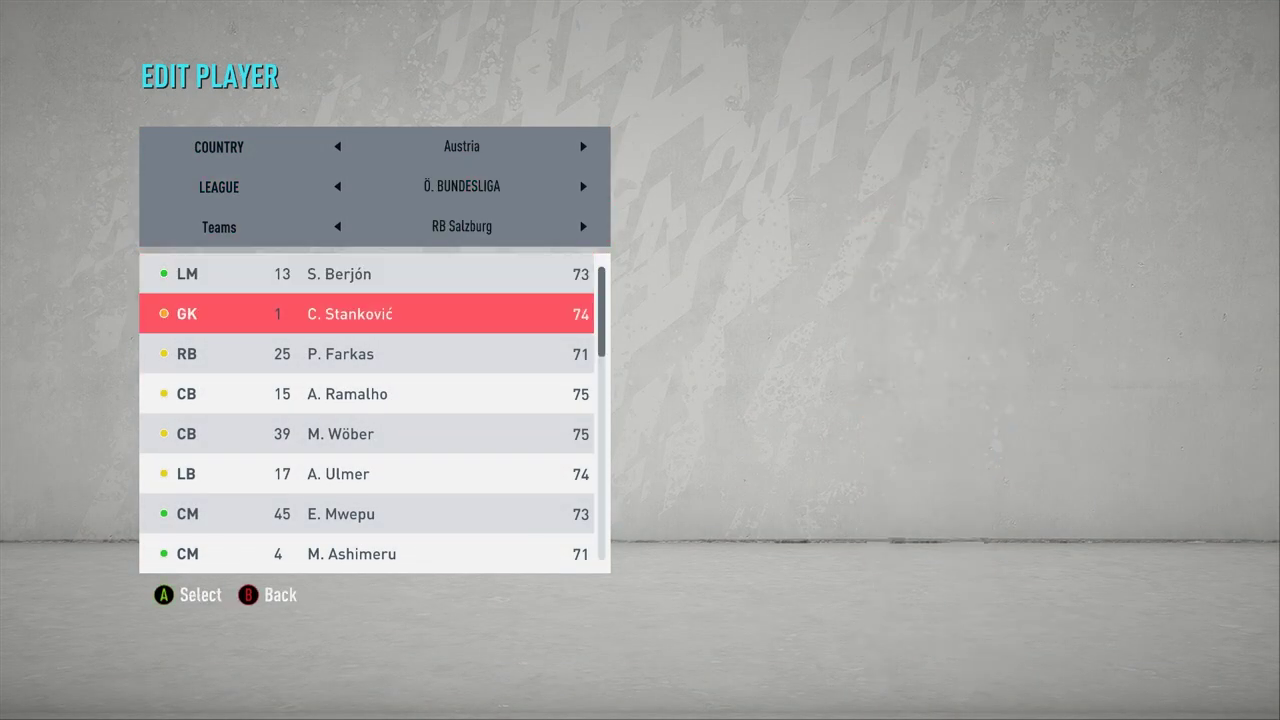
key(Down)
key(Down)
key(Down)
key(Down)
key(Down)
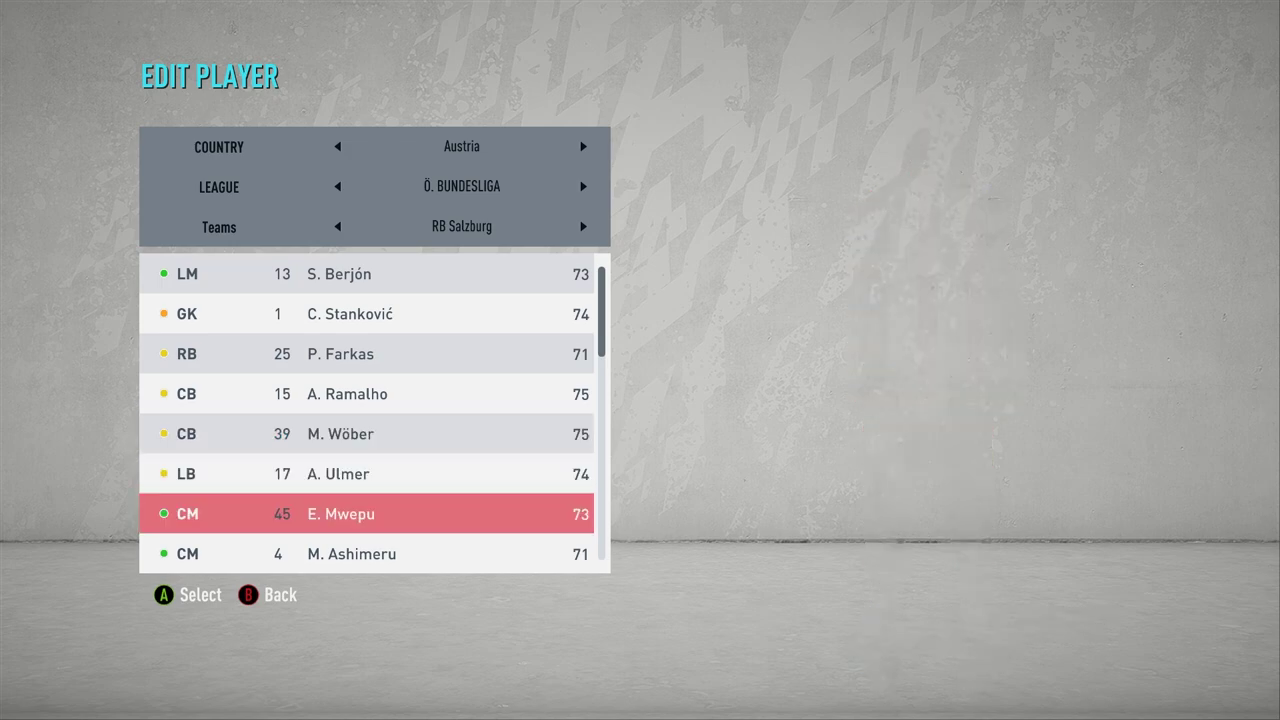
key(Down)
key(Down)
key(Down)
key(Down)
key(Down)
key(Down)
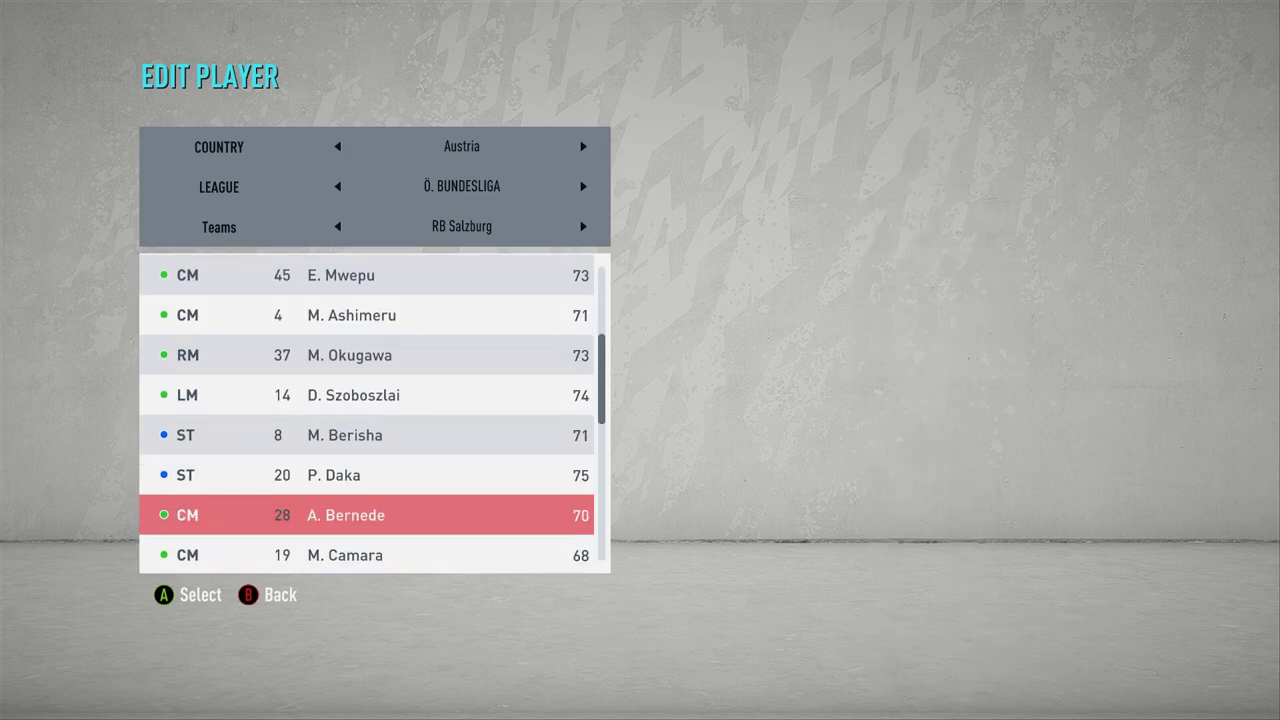
key(Down)
key(Down)
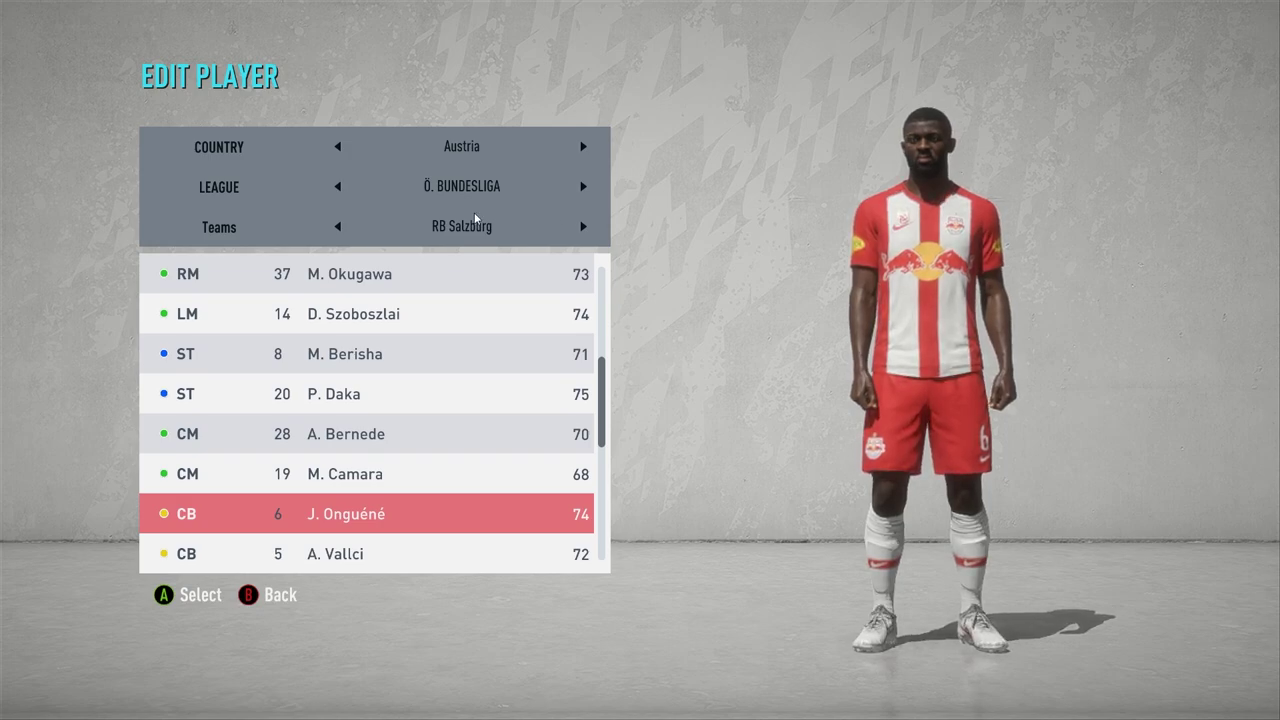
Step: Change the Country to England and the team to Arsenal, entering its player list
key(Escape)
key(Right)
key(Right)
key(Right)
key(Right)
key(Right)
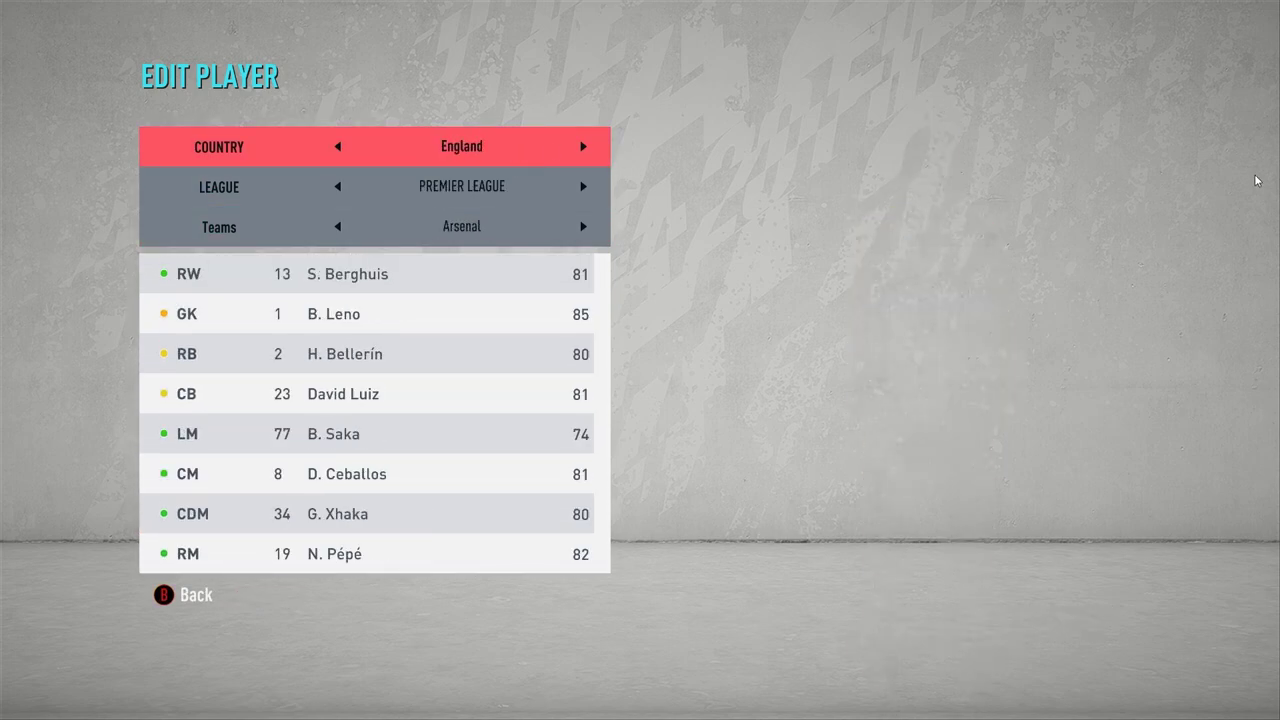
key(Down)
key(Down)
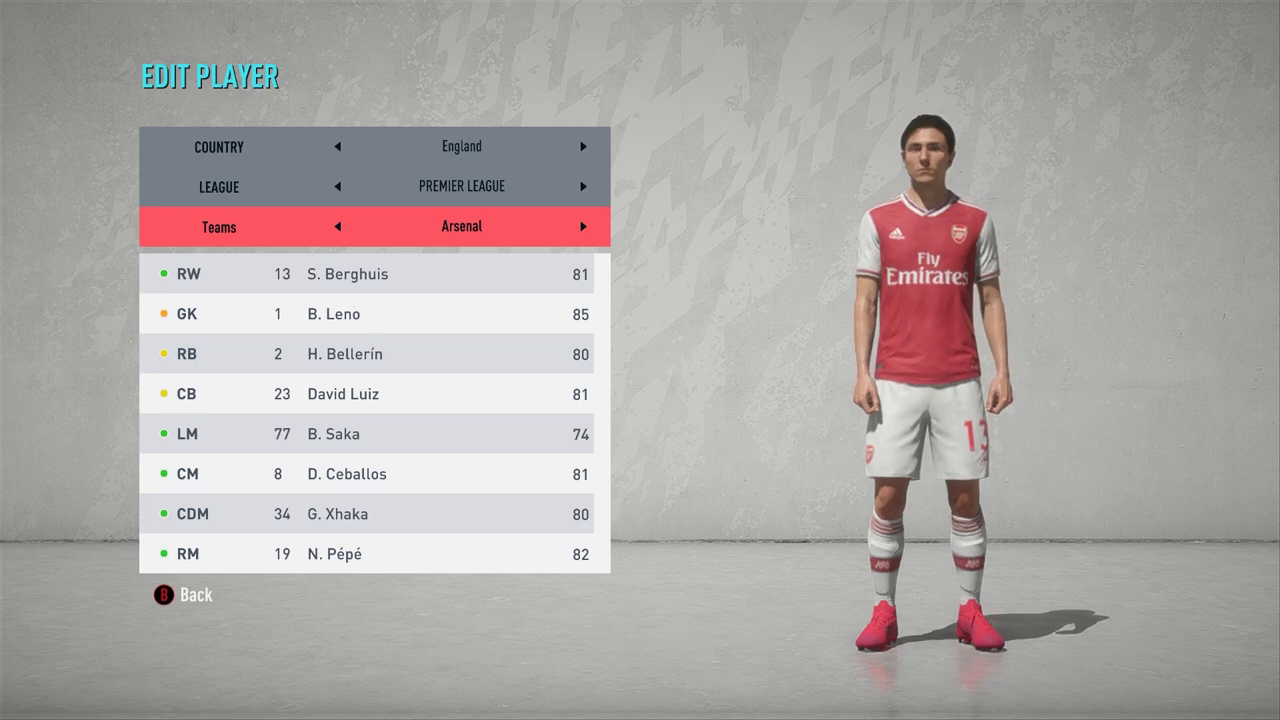
key(Down)
key(Down)
Step: Preview Arsenal players from Xhaka and Aubameyang to Martinelli, then cycle the team to Chelsea
key(Down)
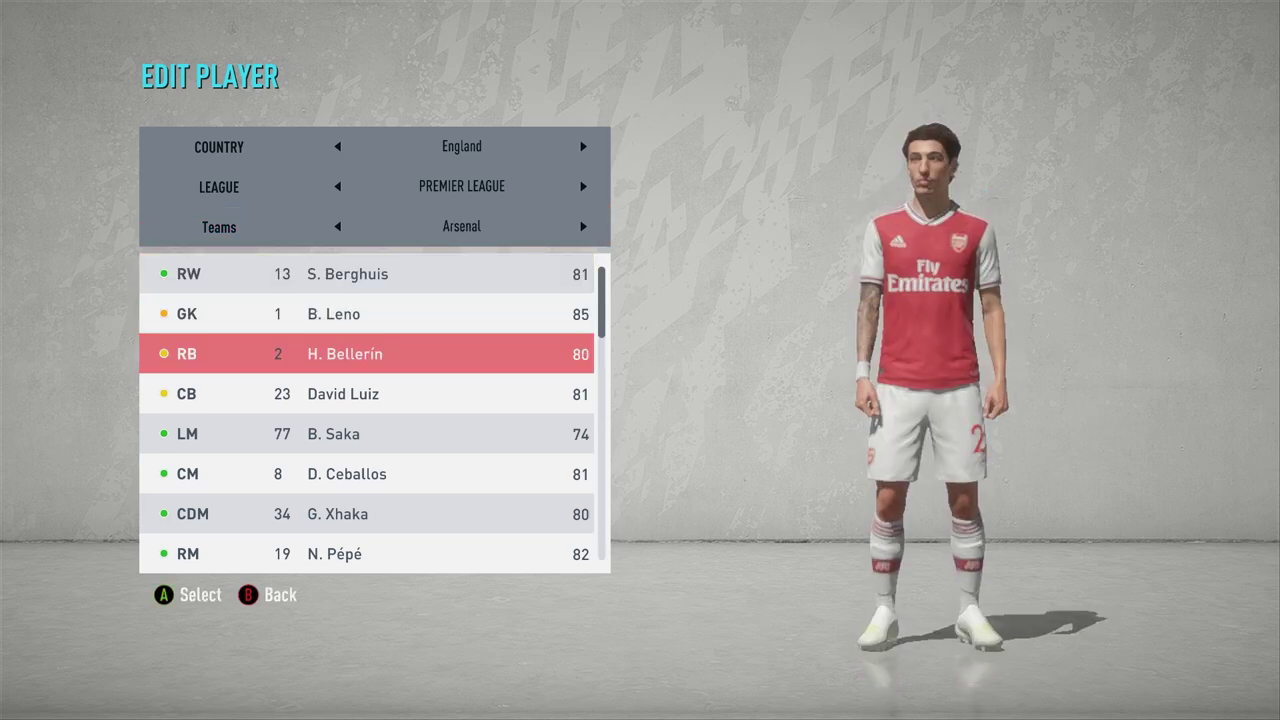
key(Down)
key(Down)
key(Up)
key(Up)
key(Up)
key(Down)
key(Down)
key(Down)
key(Down)
key(Down)
key(Down)
key(Down)
key(Down)
key(Down)
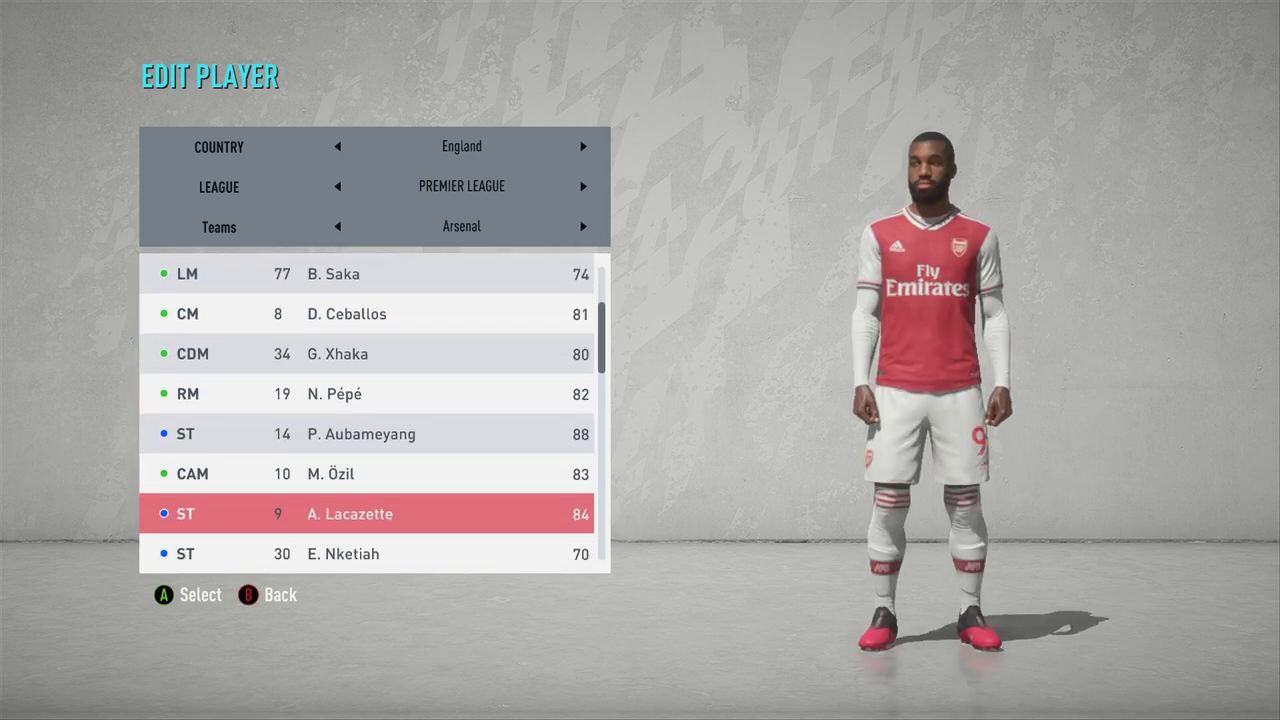
key(Up)
key(Up)
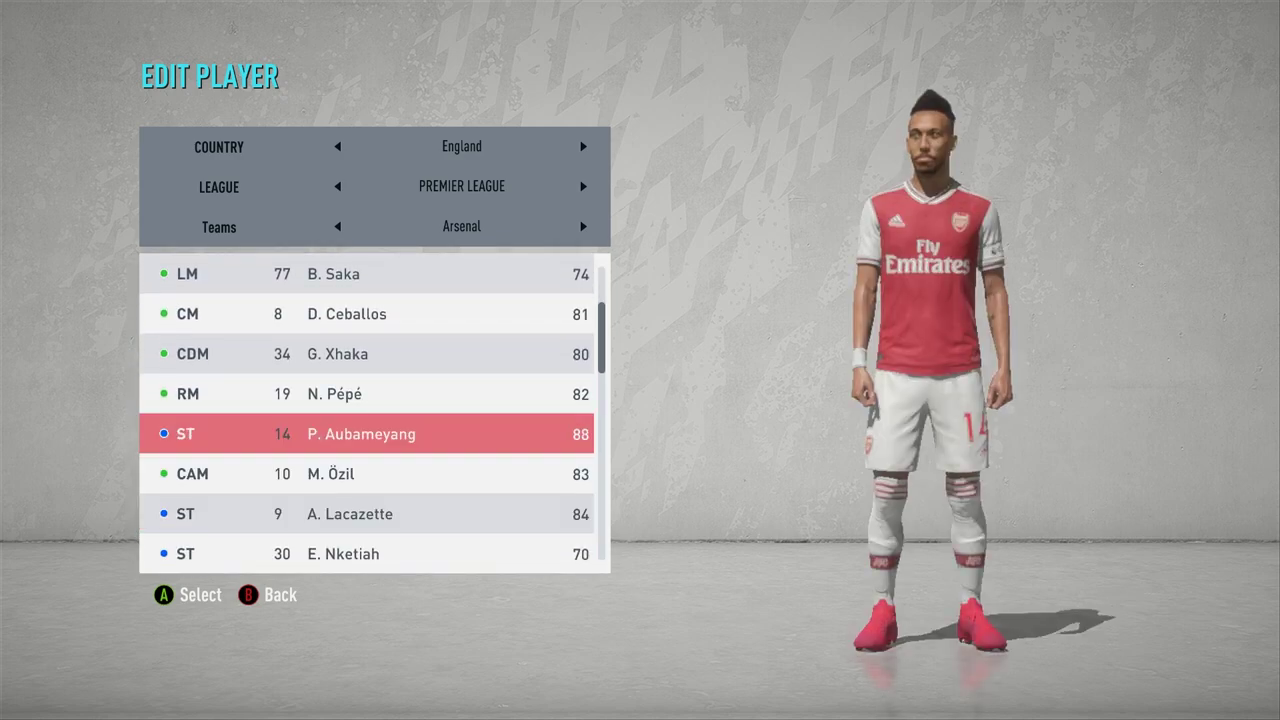
key(Up)
key(Down)
key(Down)
key(Down)
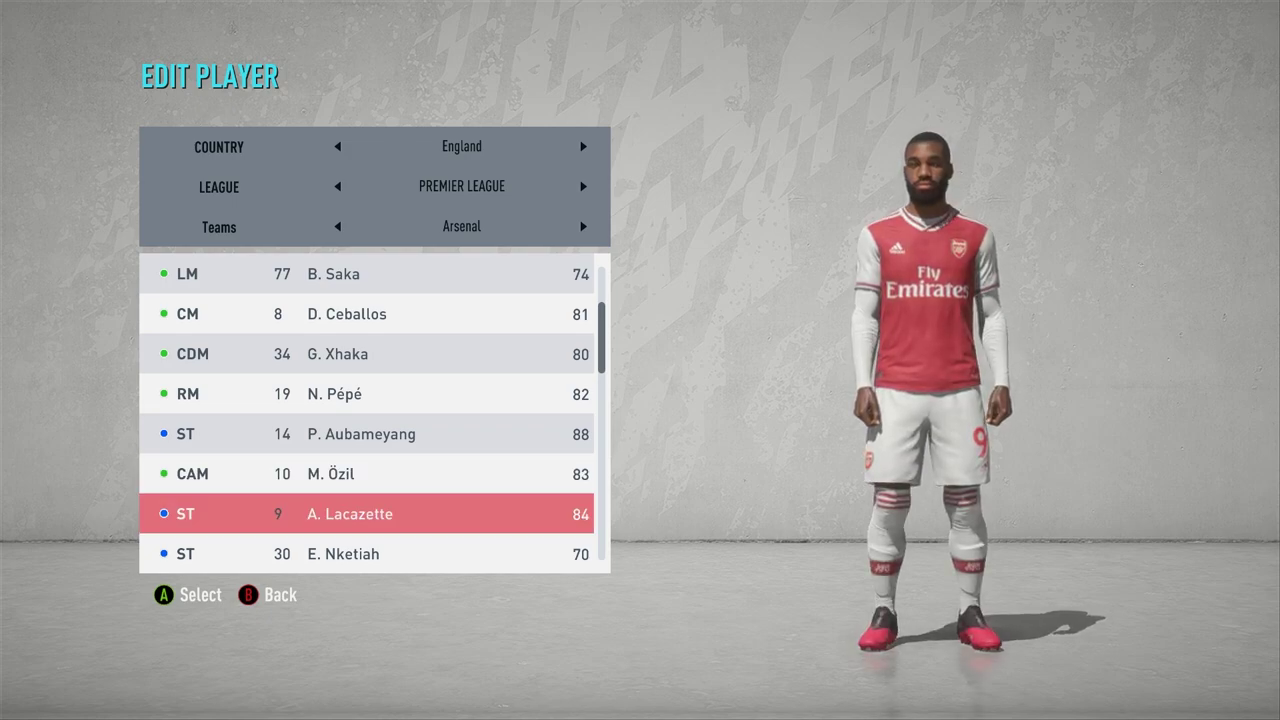
key(Down)
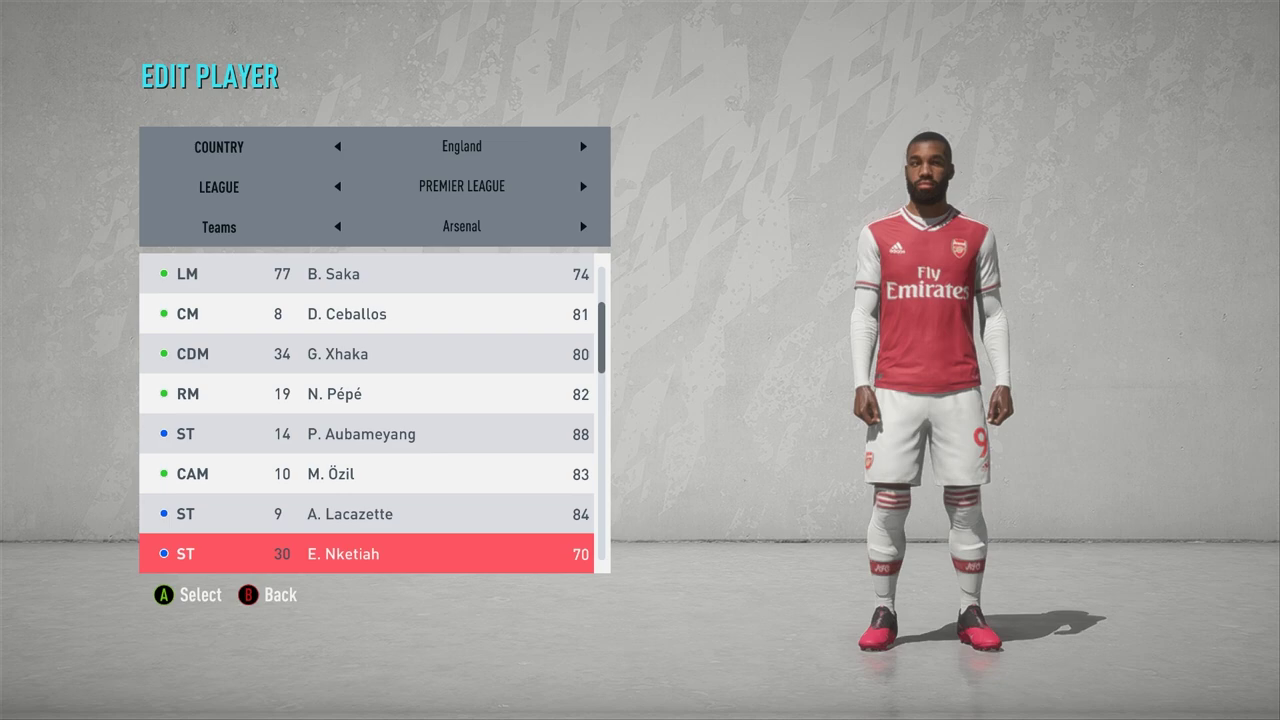
key(Down)
key(Down)
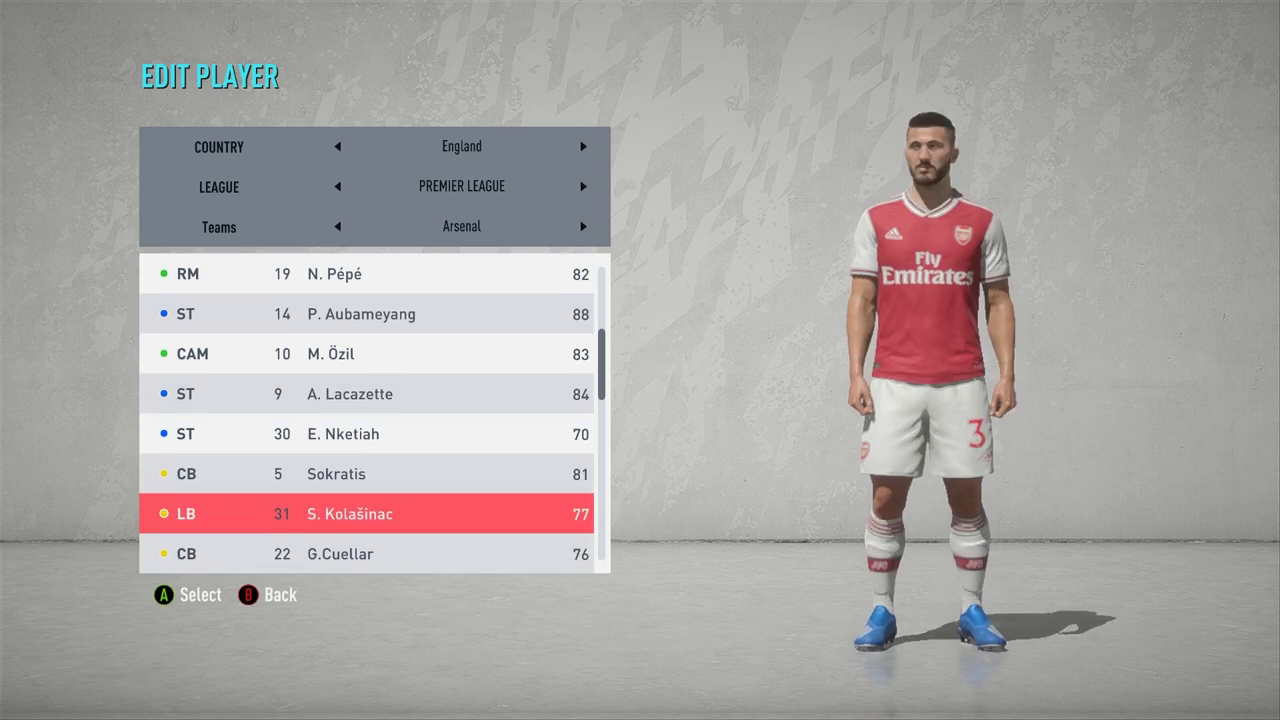
key(Down)
key(Down)
key(Down)
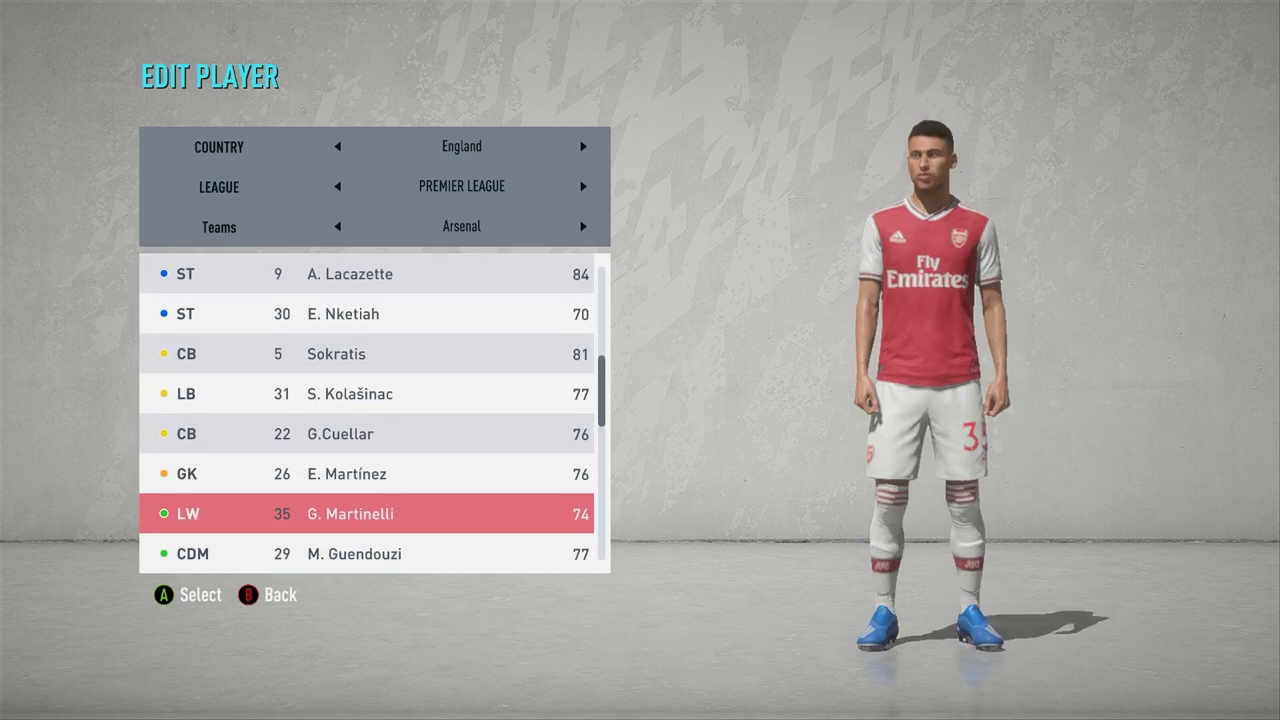
key(Down)
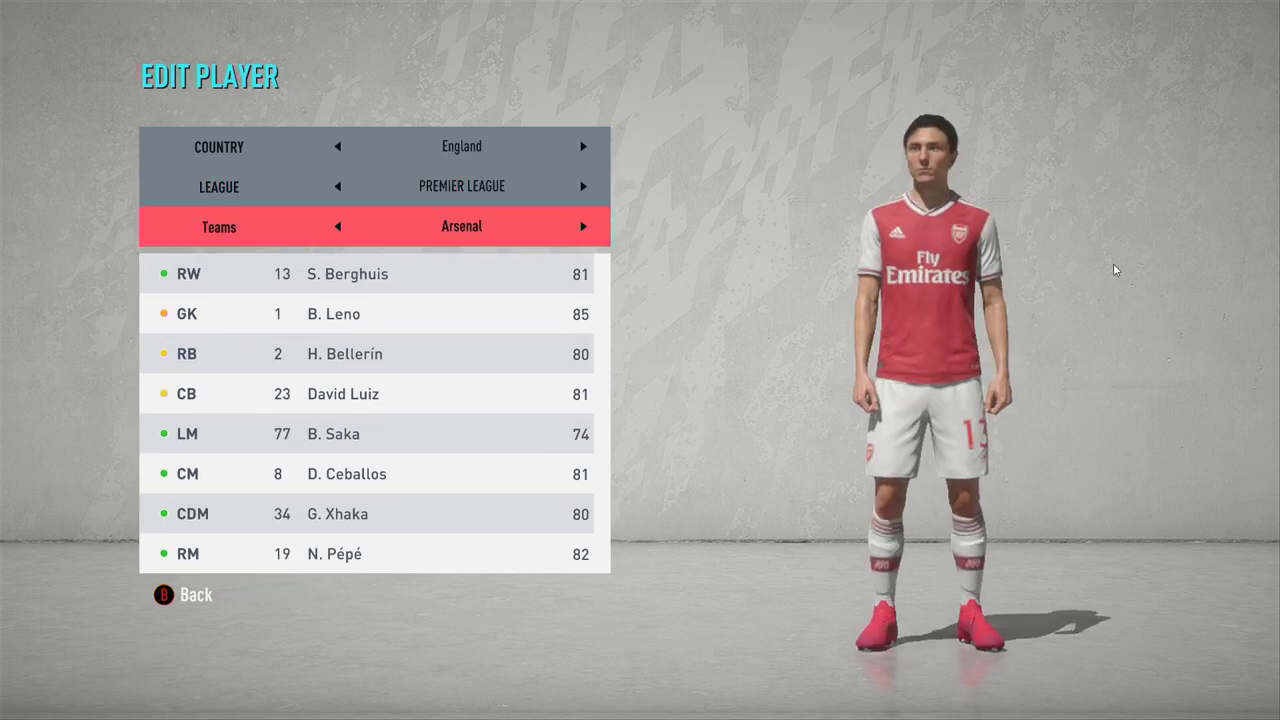
key(Right)
key(Right)
key(Right)
key(Right)
key(Right)
key(Right)
key(Right)
key(Left)
key(Left)
key(Down)
key(Down)
key(Down)
key(Down)
key(Down)
key(Down)
key(Down)
key(Down)
key(Down)
key(Down)
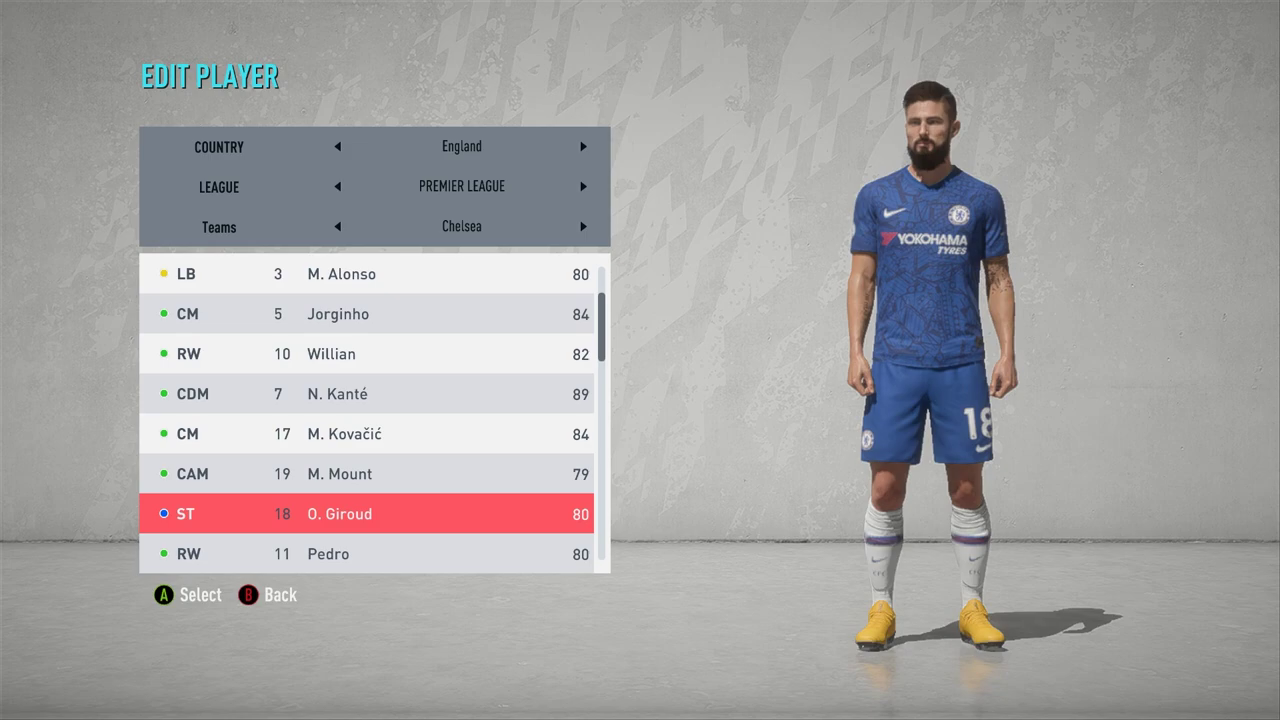
key(Down)
key(Down)
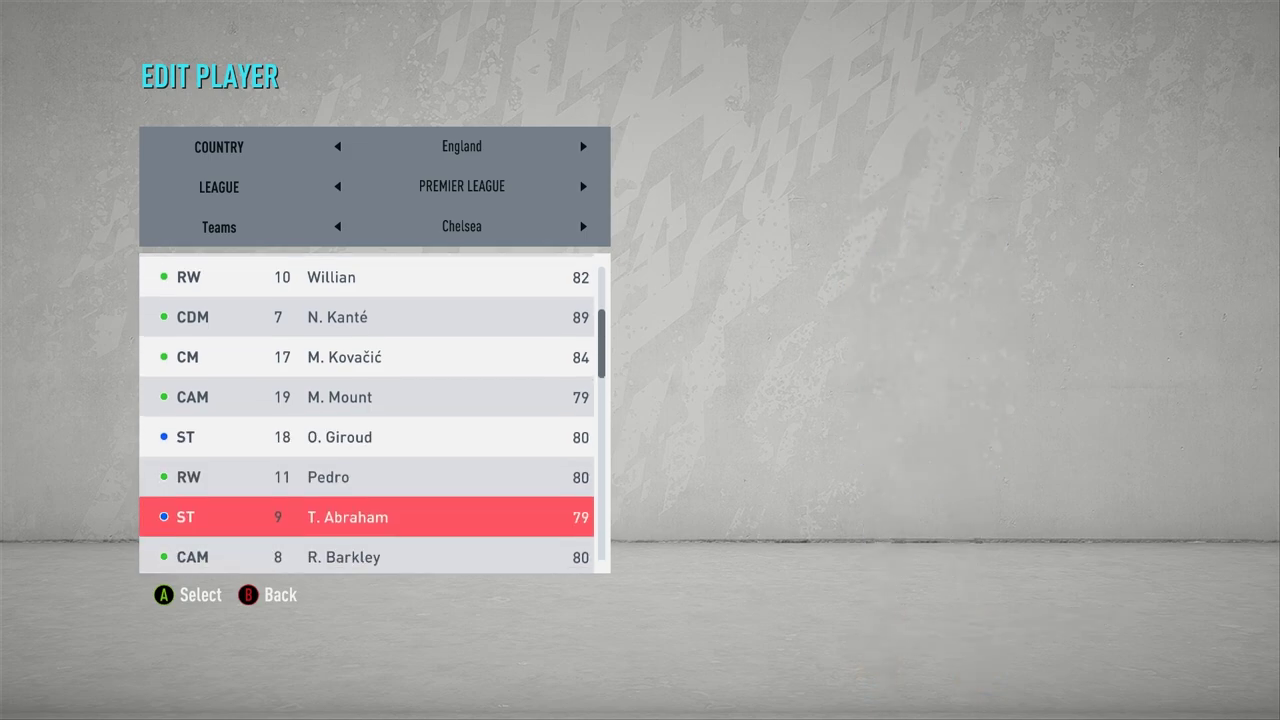
key(Up)
key(Up)
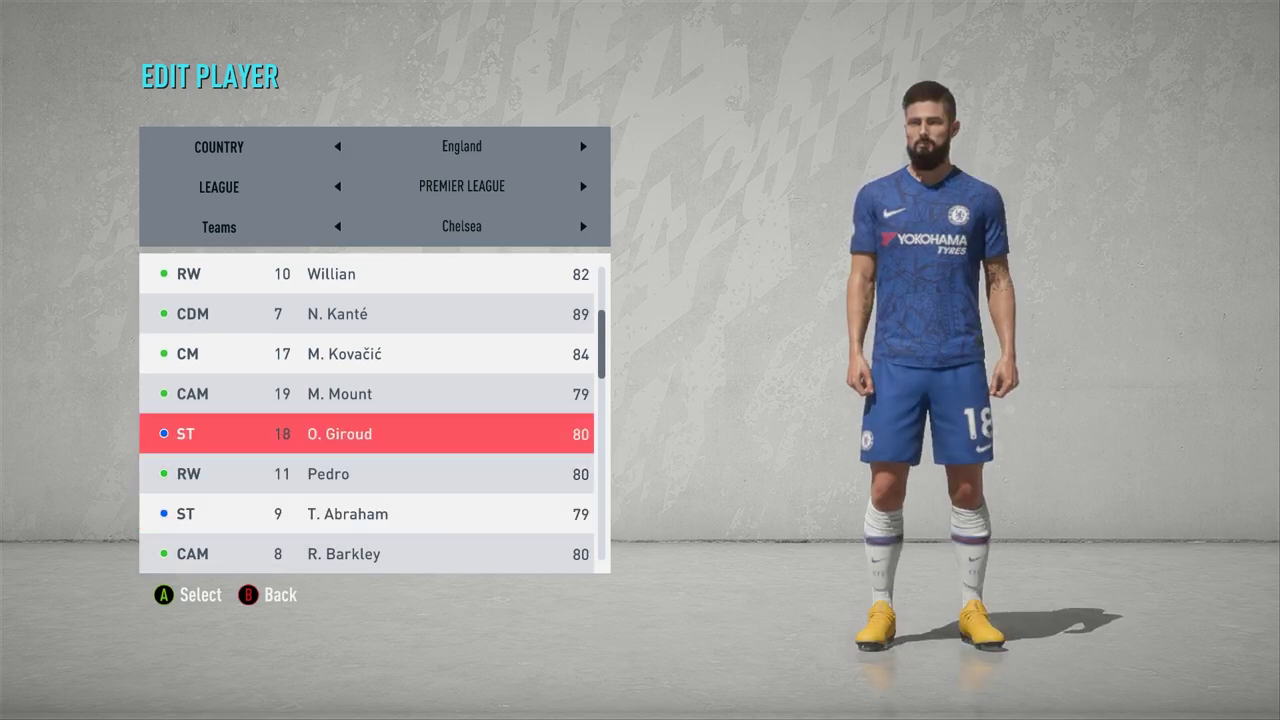
key(Down)
key(Down)
key(Down)
key(Down)
key(Down)
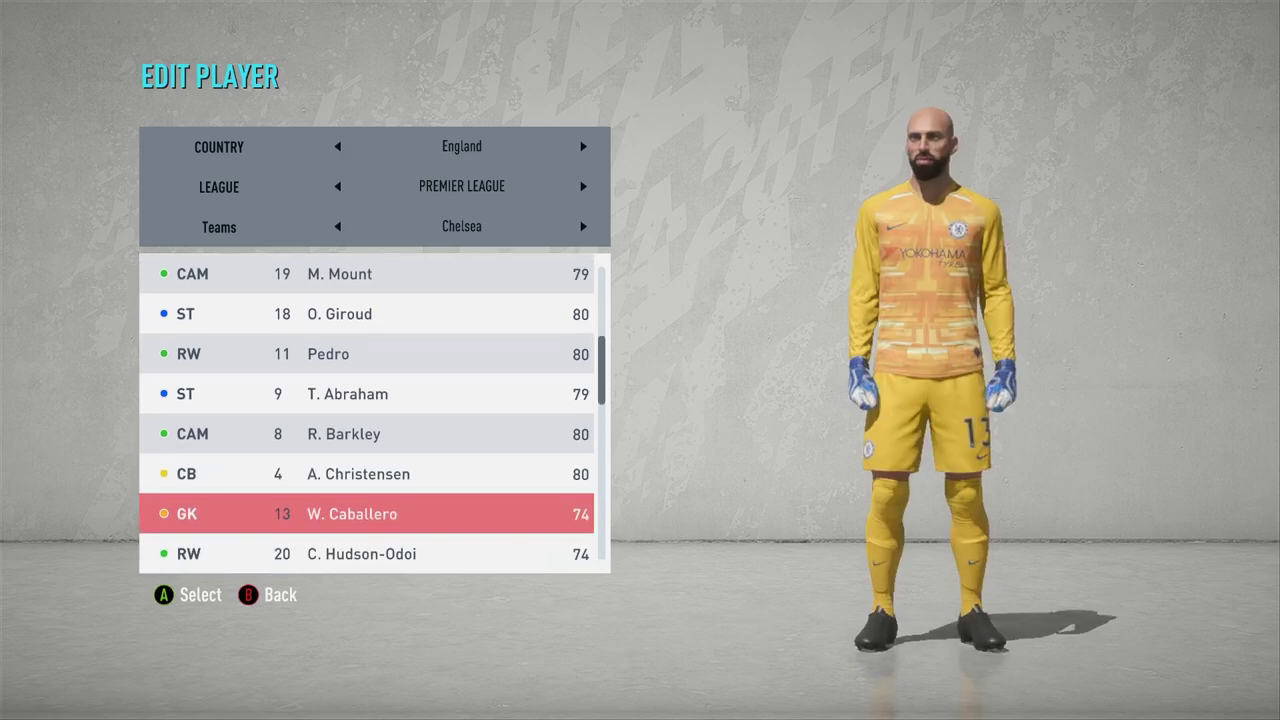
key(Down)
key(Down)
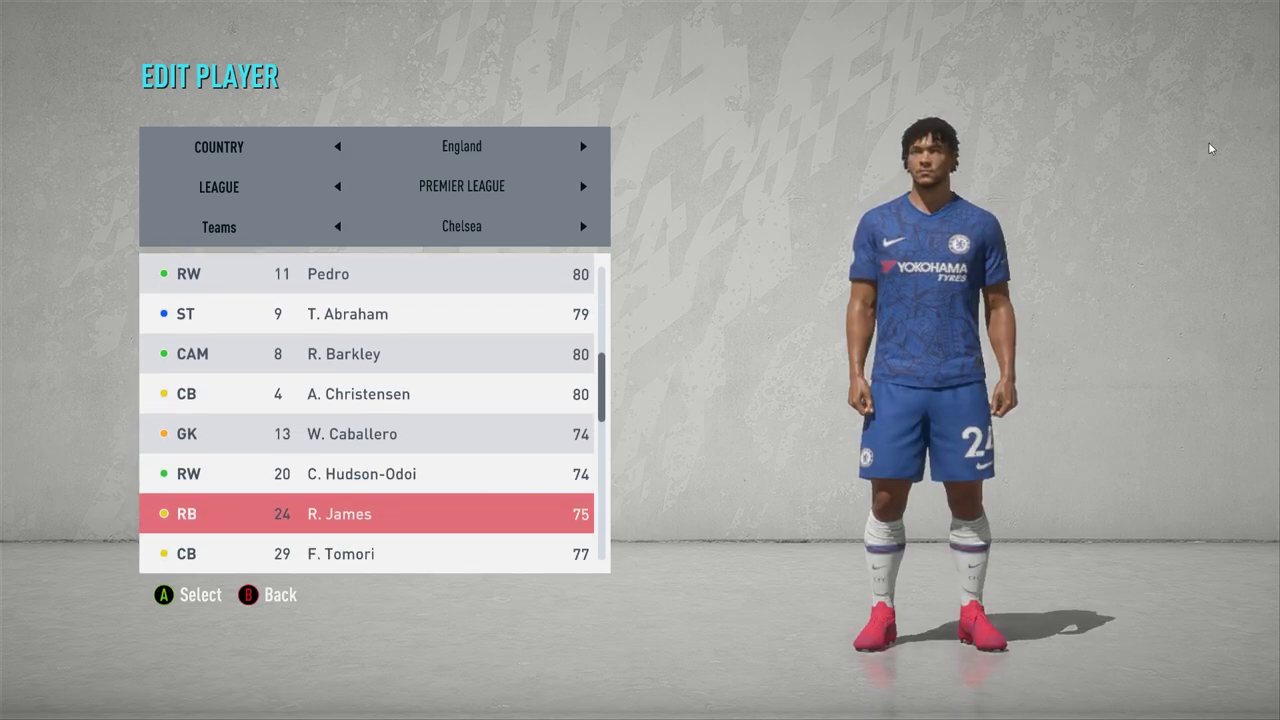
key(Escape)
key(Left)
key(Left)
key(Left)
key(Left)
key(Left)
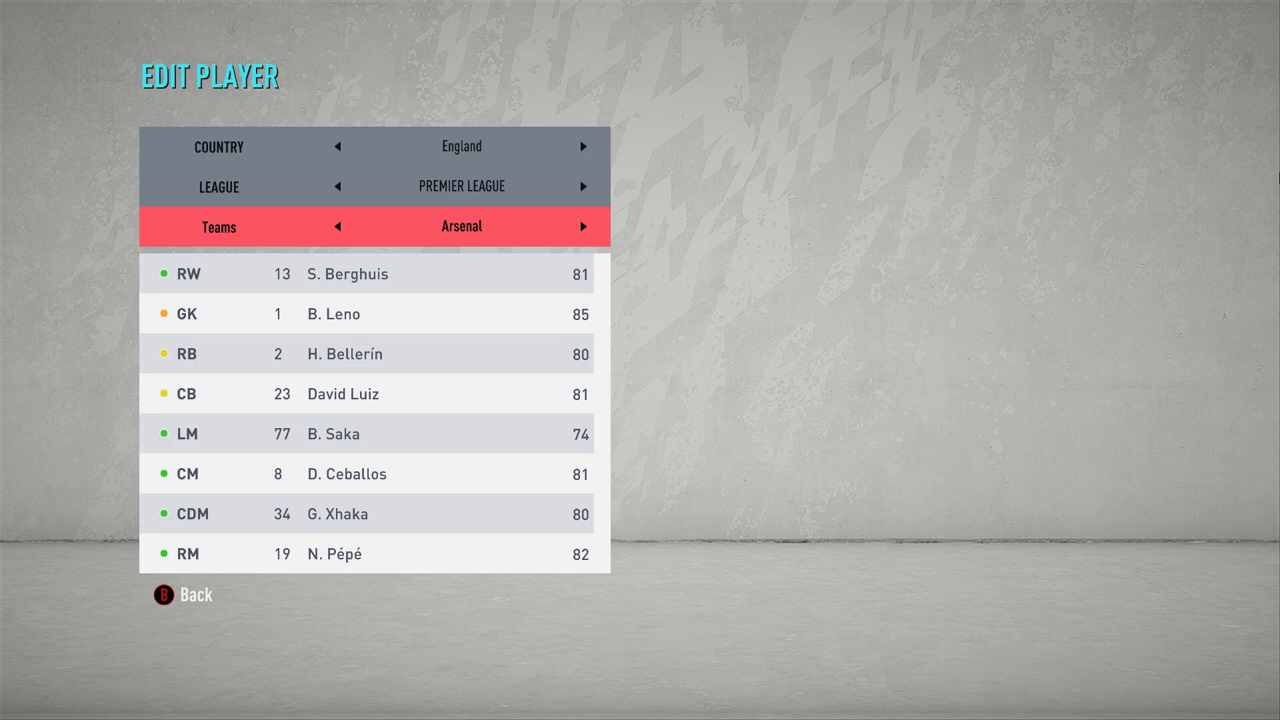
key(Down)
key(Down)
key(Down)
key(Up)
key(Up)
key(Up)
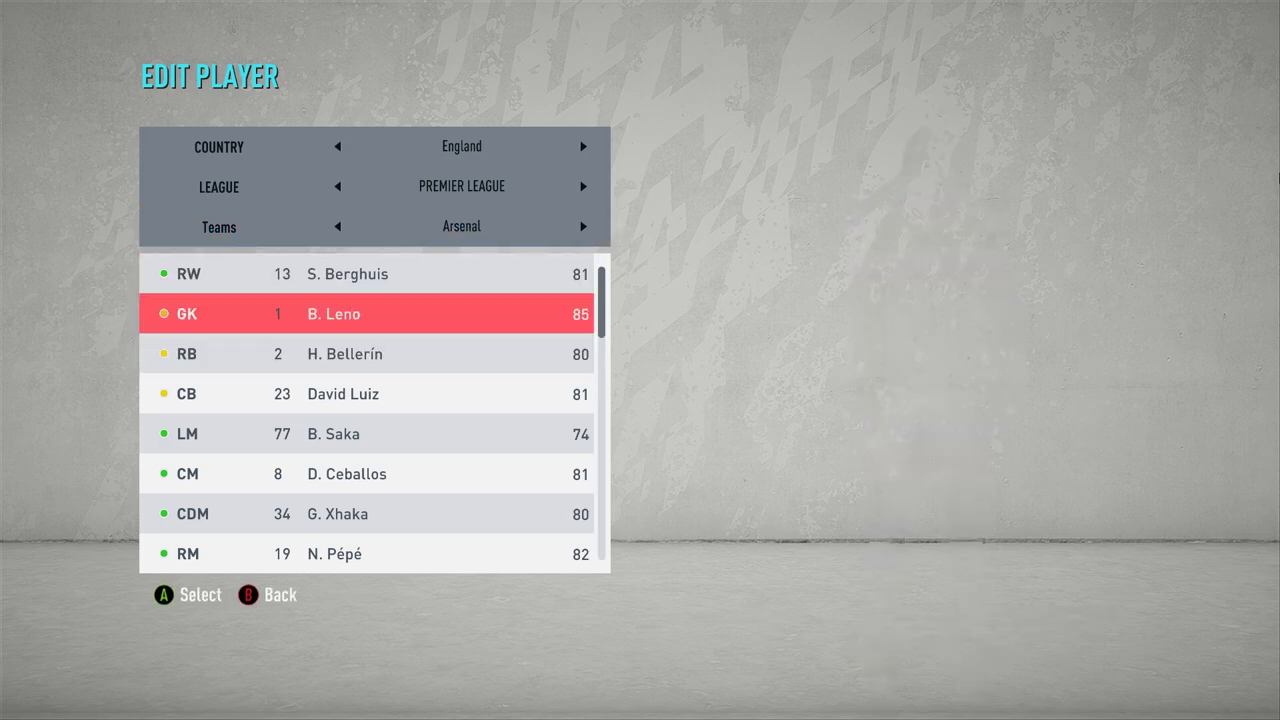
key(Right)
key(Right)
key(Right)
key(Right)
key(Right)
key(Right)
key(Right)
key(Right)
key(Right)
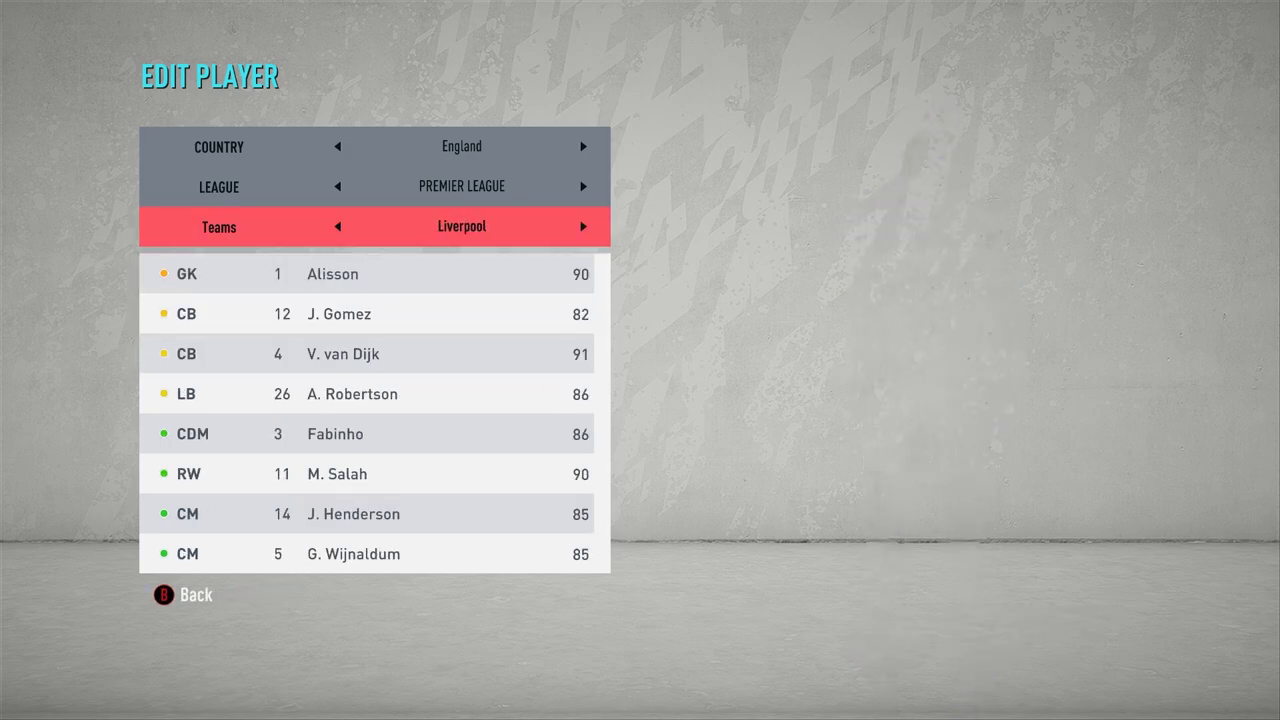
Step: Preview Liverpool's first-team players, from the number 12 centre-back to the number 15 midfielder
key(Down)
key(Down)
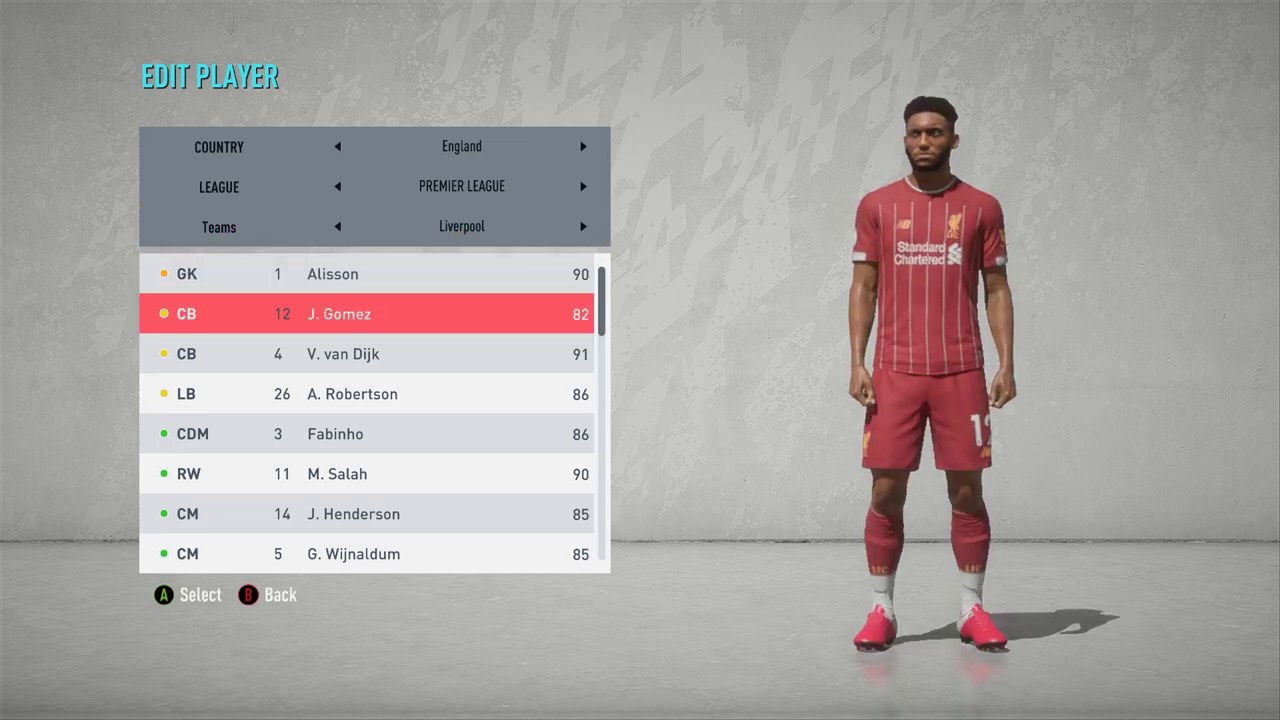
key(Down)
key(Down)
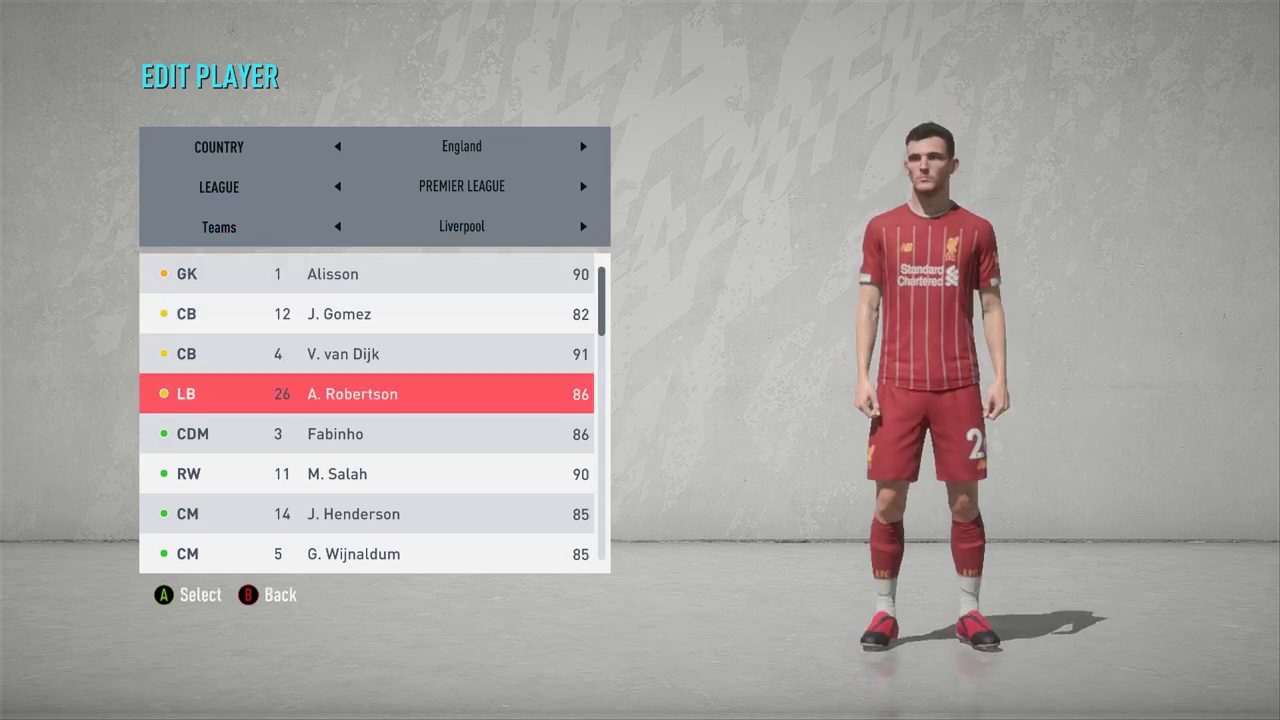
key(Down)
key(Down)
key(Down)
key(Down)
key(Down)
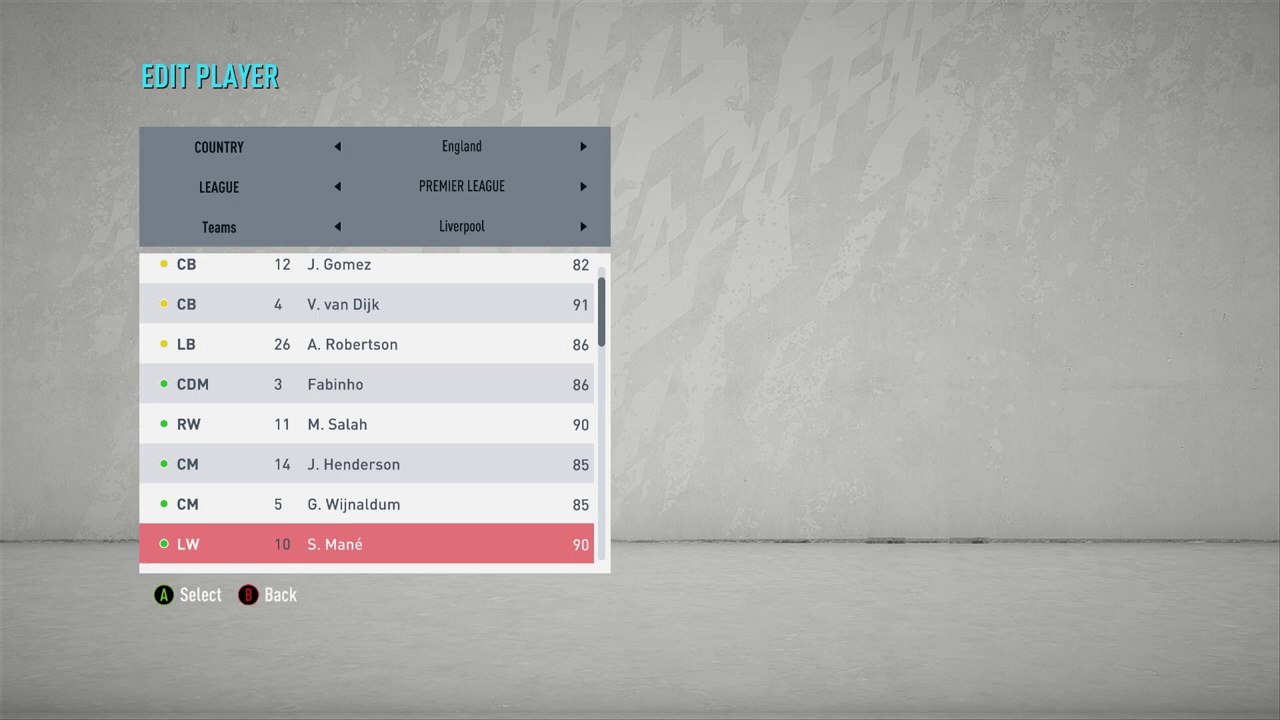
key(Up)
key(Down)
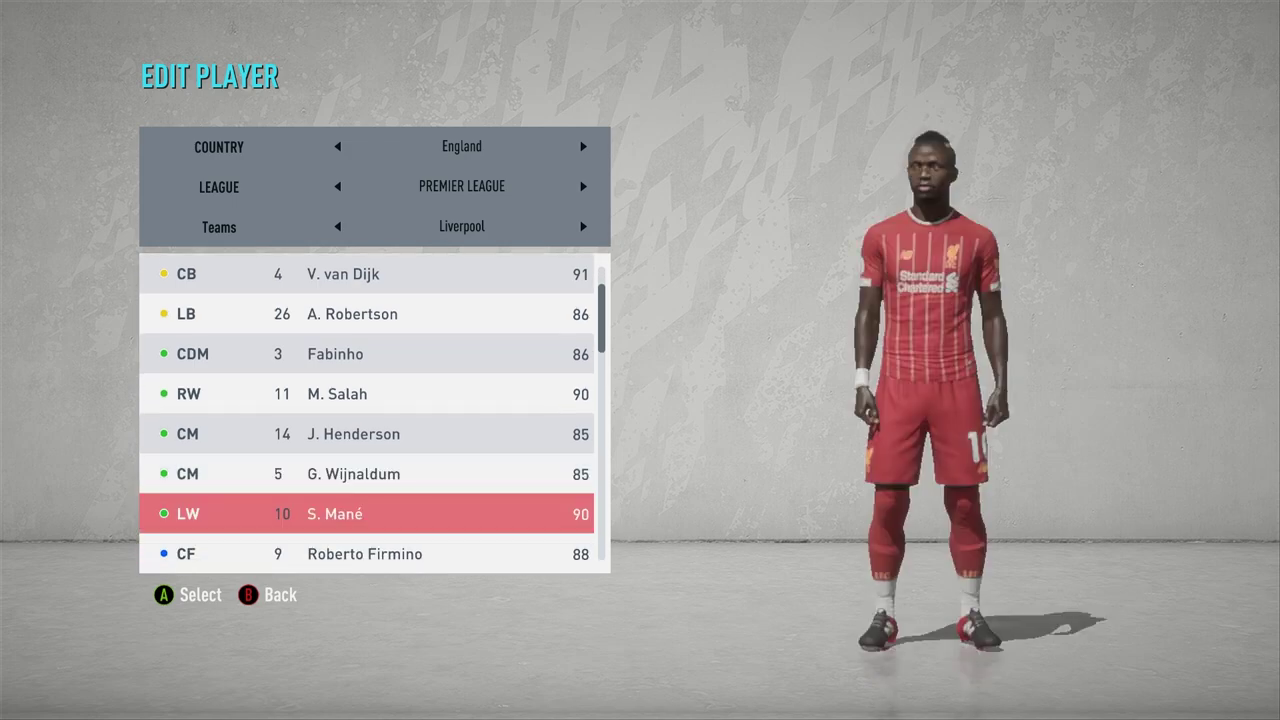
key(Down)
key(Down)
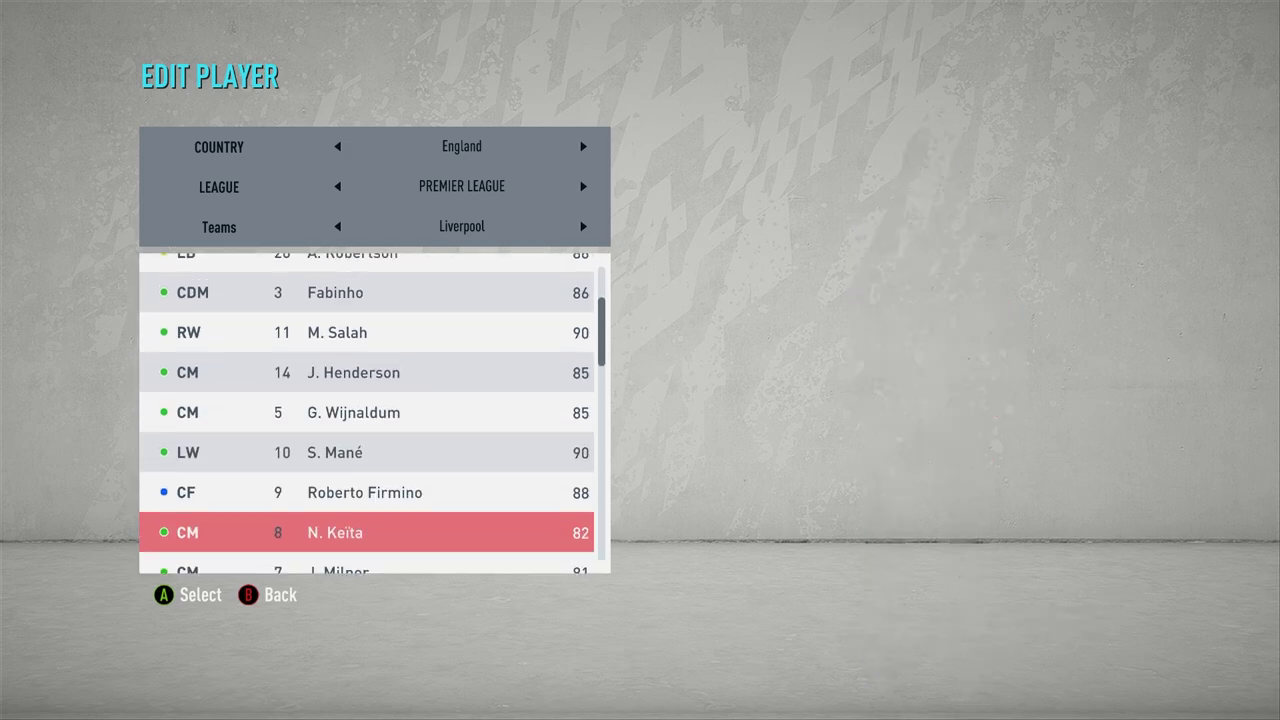
key(Down)
key(Down)
key(Down)
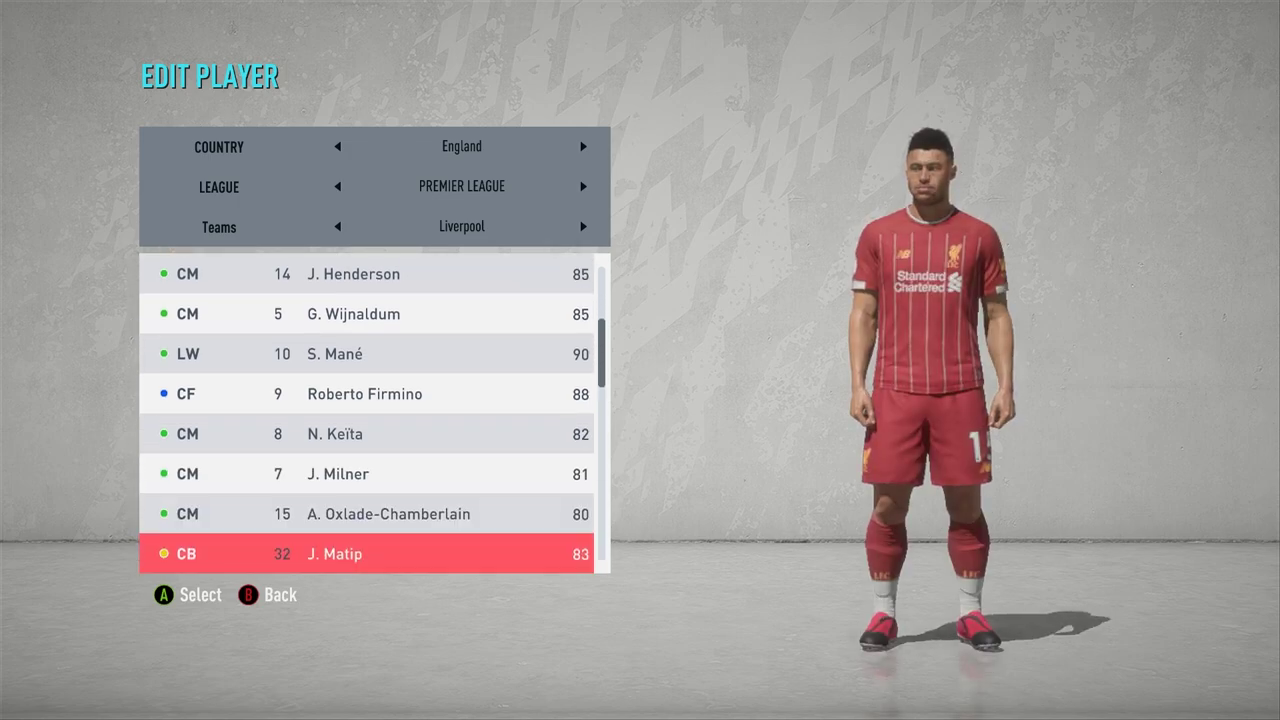
Step: Continue through Liverpool's squad and reserves, from the number 23 winger to the number 63 striker
key(Down)
key(Down)
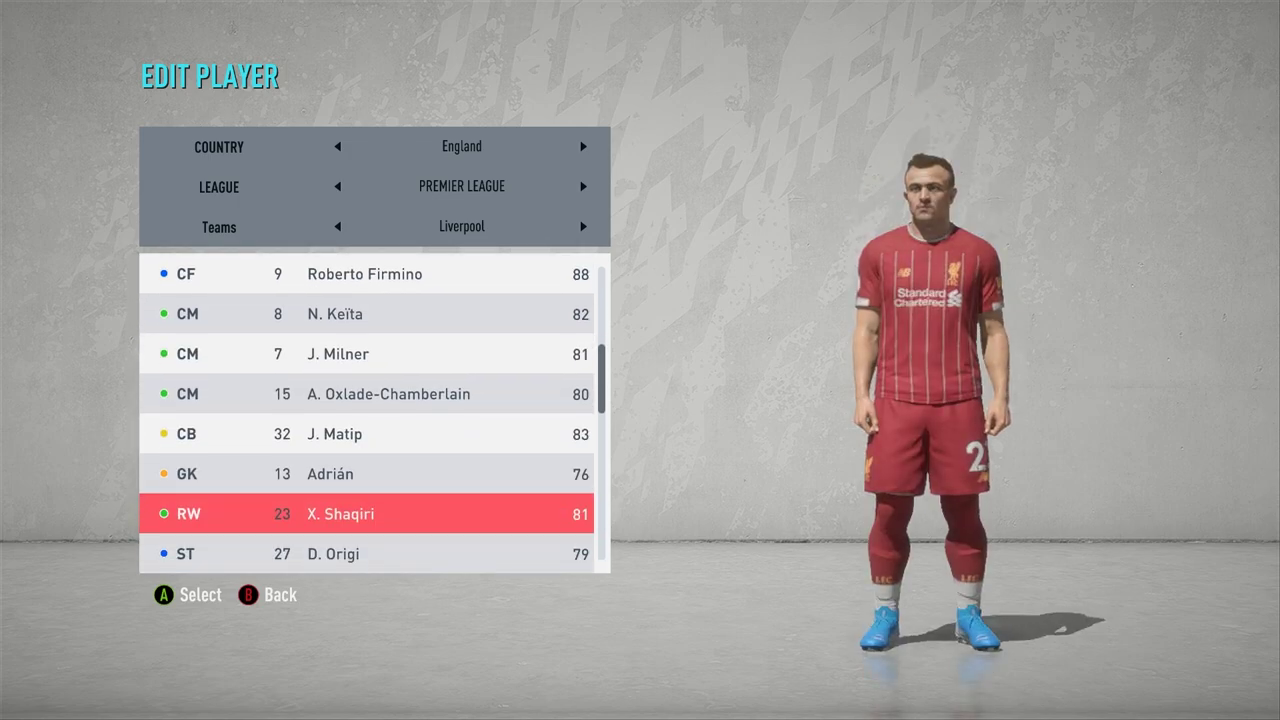
key(Down)
key(Down)
key(Down)
key(Down)
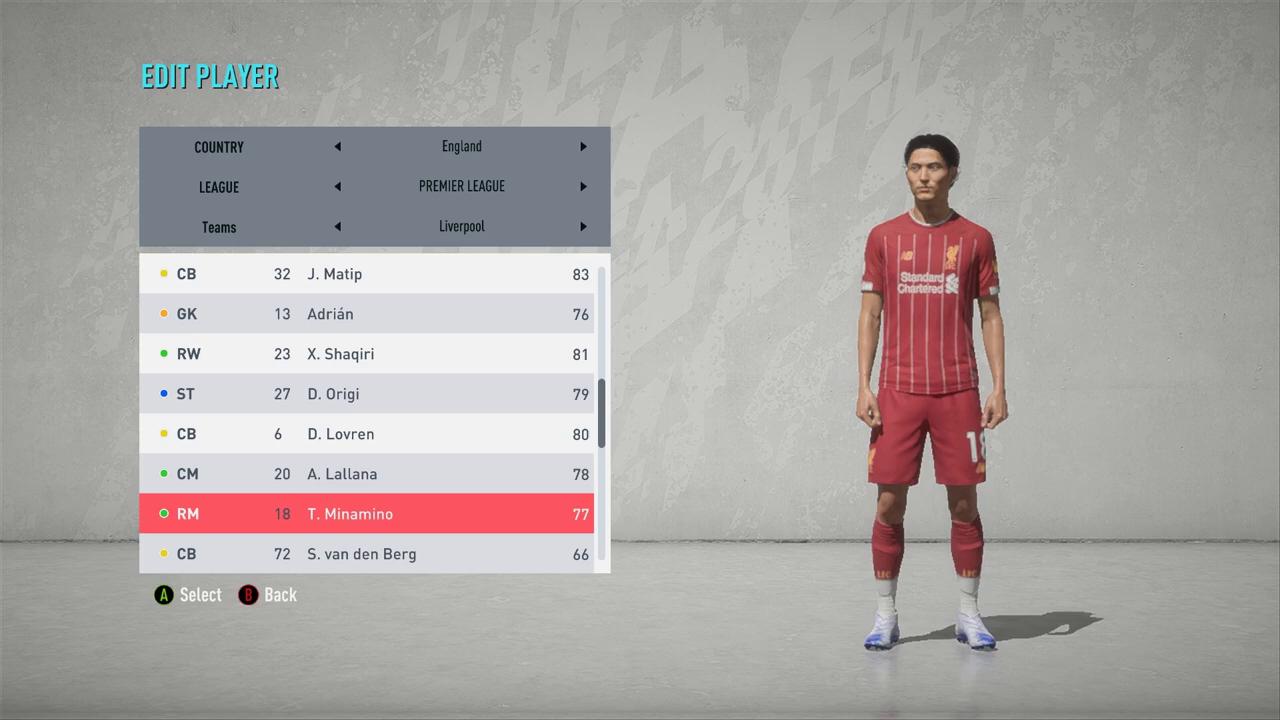
key(Down)
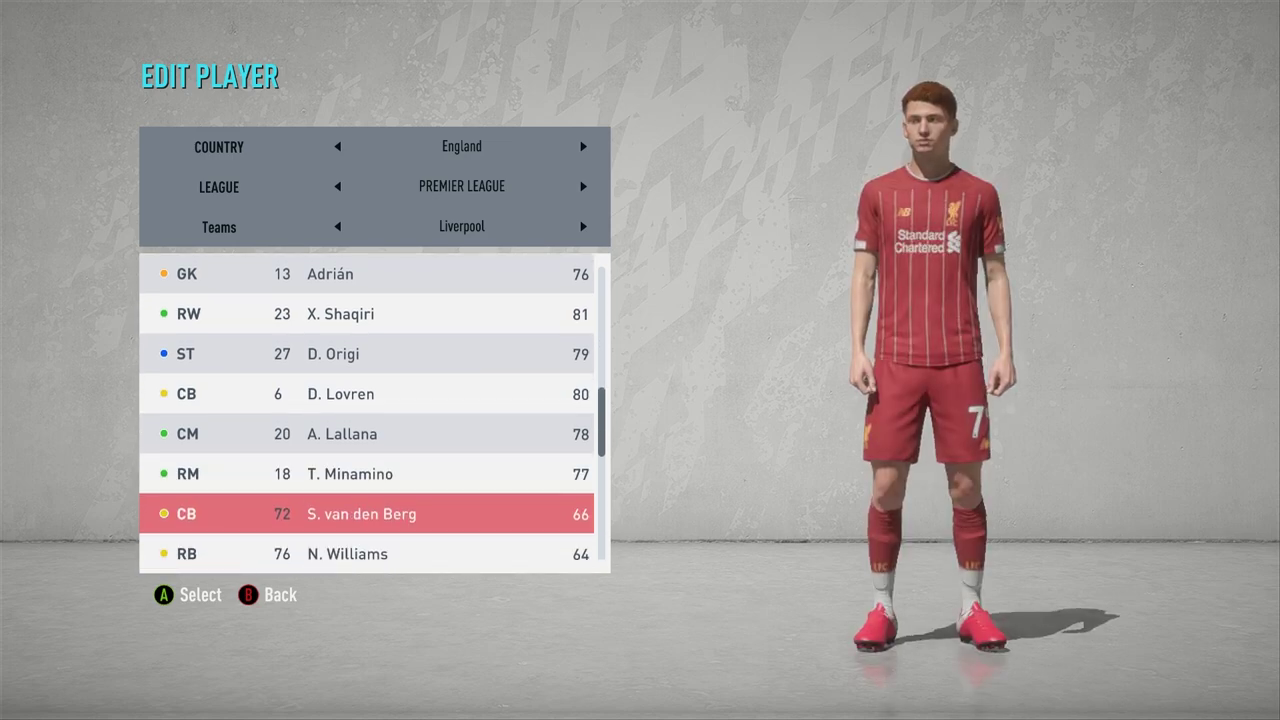
key(Down)
key(Down)
key(Down)
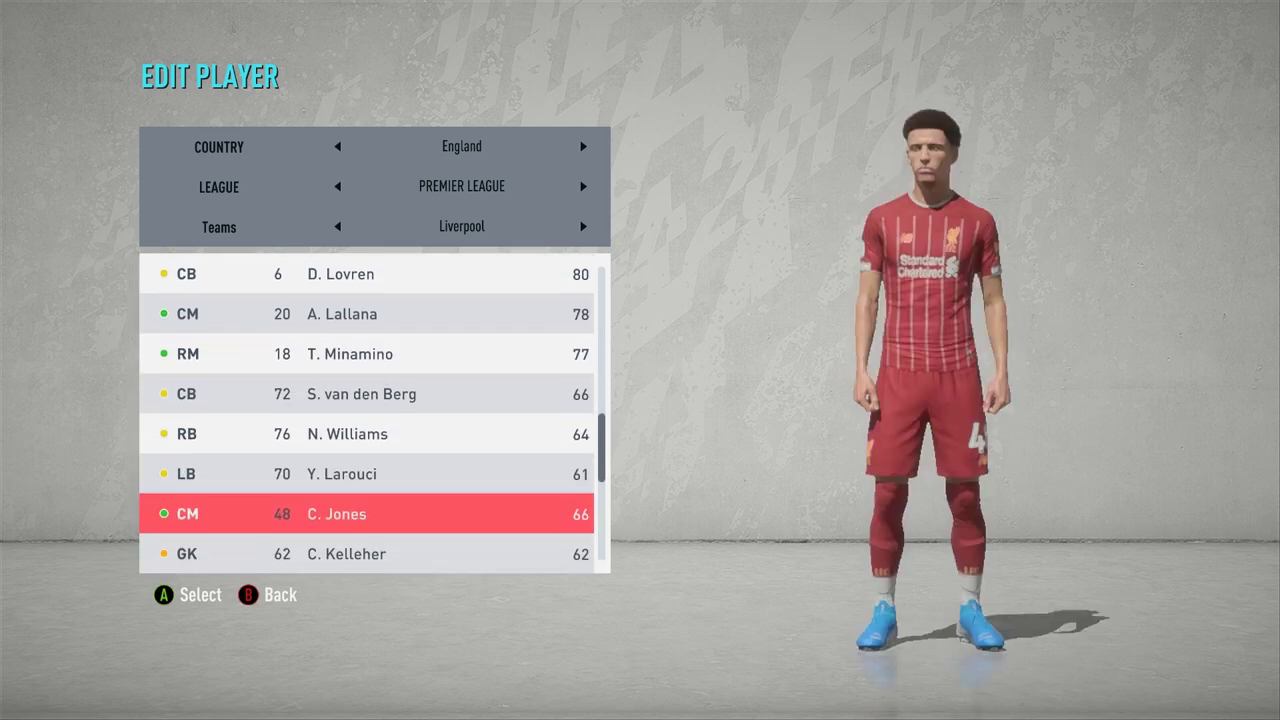
key(Down)
key(Down)
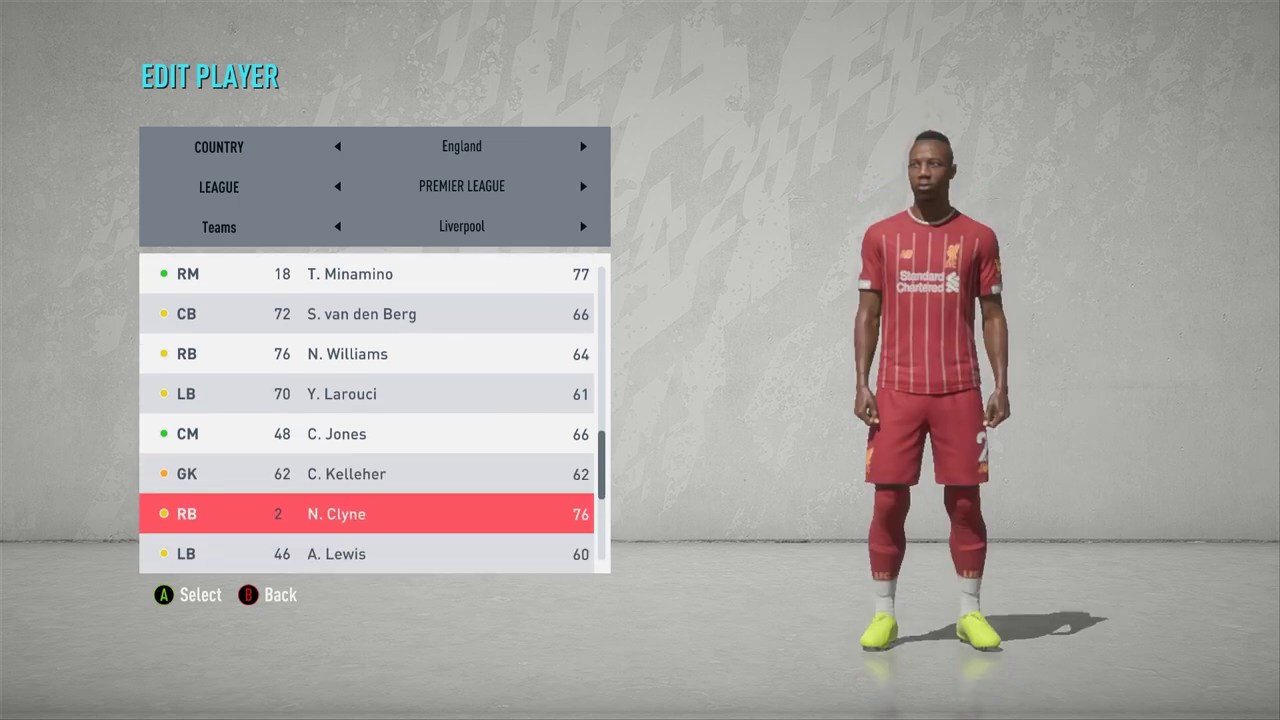
key(Down)
key(Down)
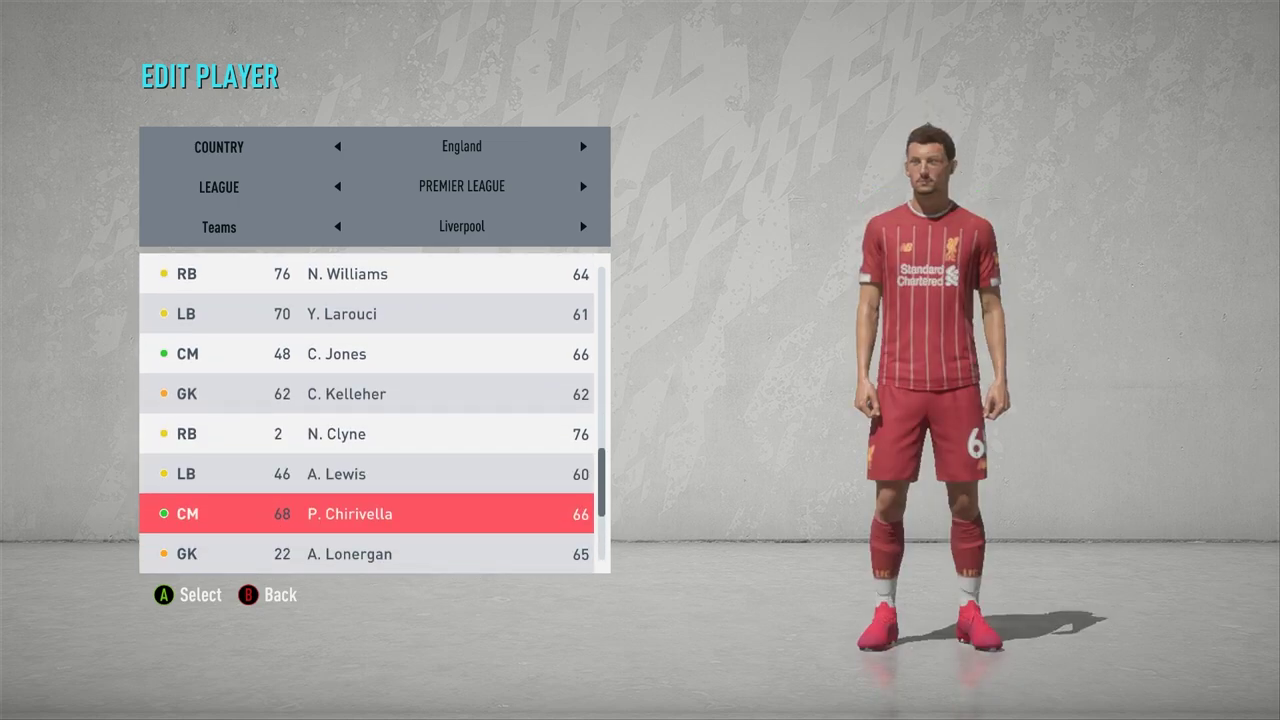
key(Down)
key(Down)
key(Down)
key(Down)
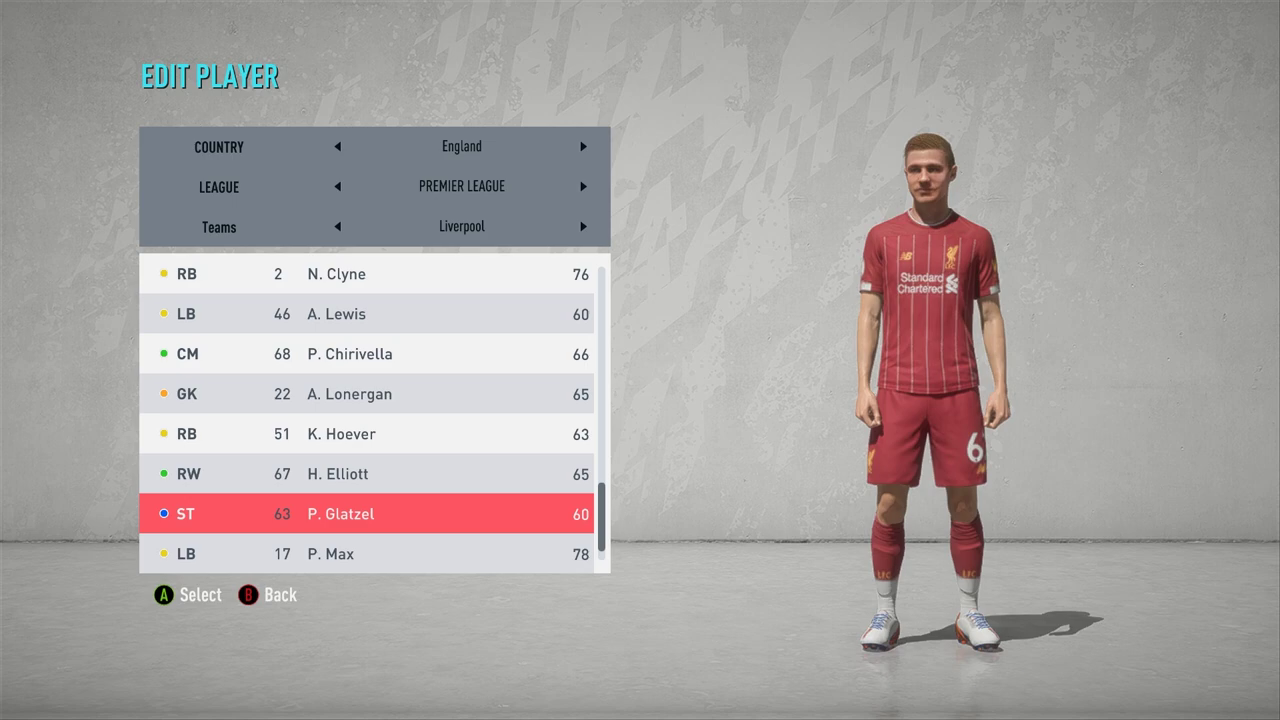
key(Down)
key(Down)
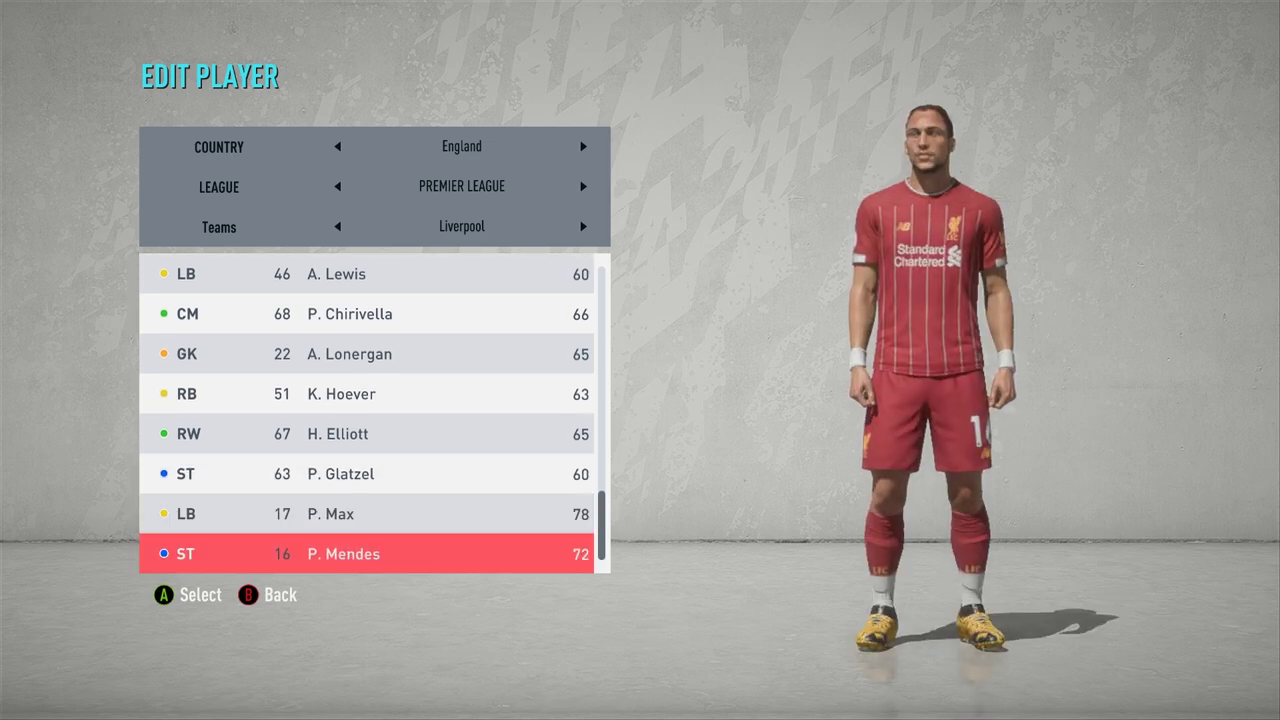
Step: Switch the team to Manchester Utd and preview players down to the number 18 attacking midfielder
click(579, 218)
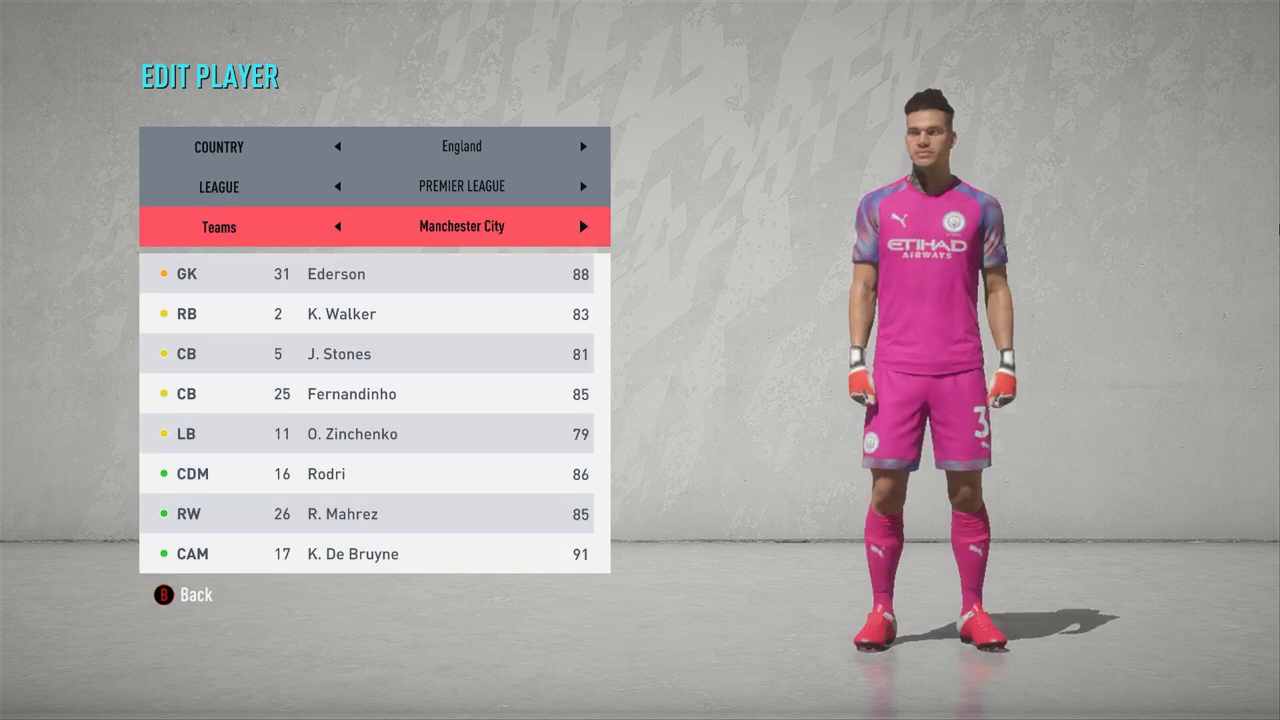
click(579, 218)
key(Down)
key(Down)
key(Down)
key(Down)
key(Up)
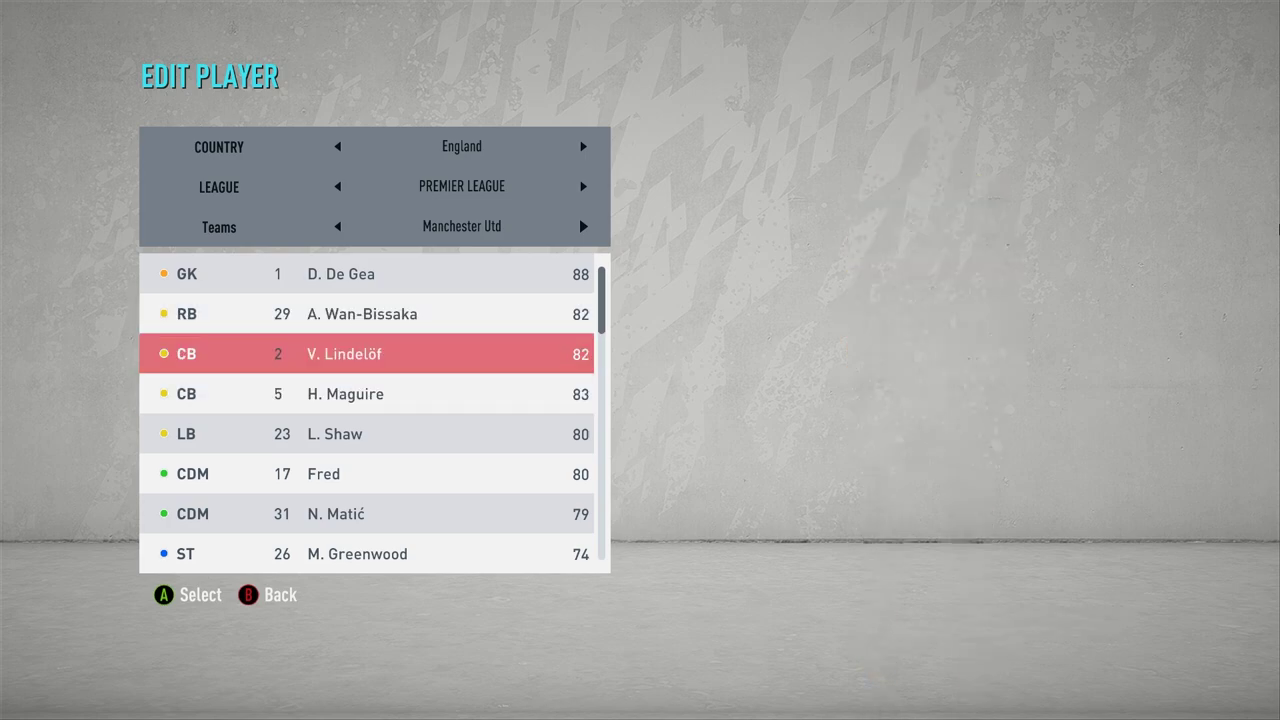
key(Up)
key(Down)
key(Down)
key(Down)
key(Down)
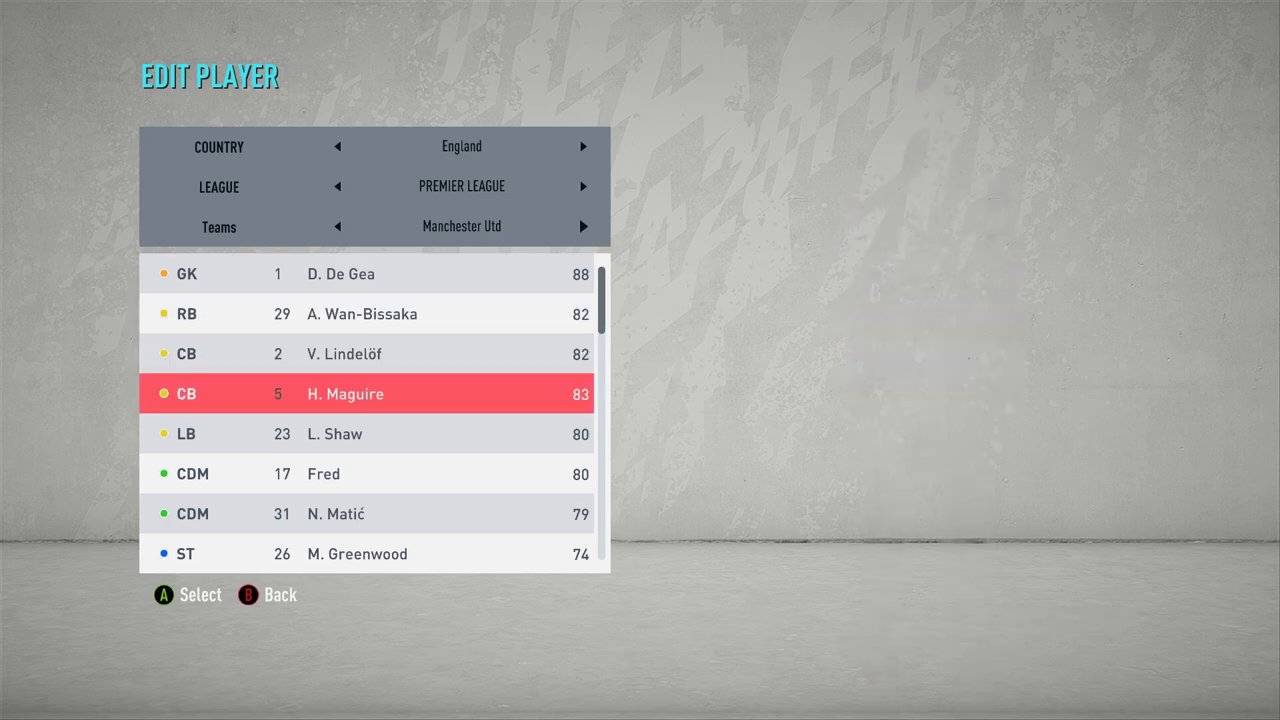
key(Down)
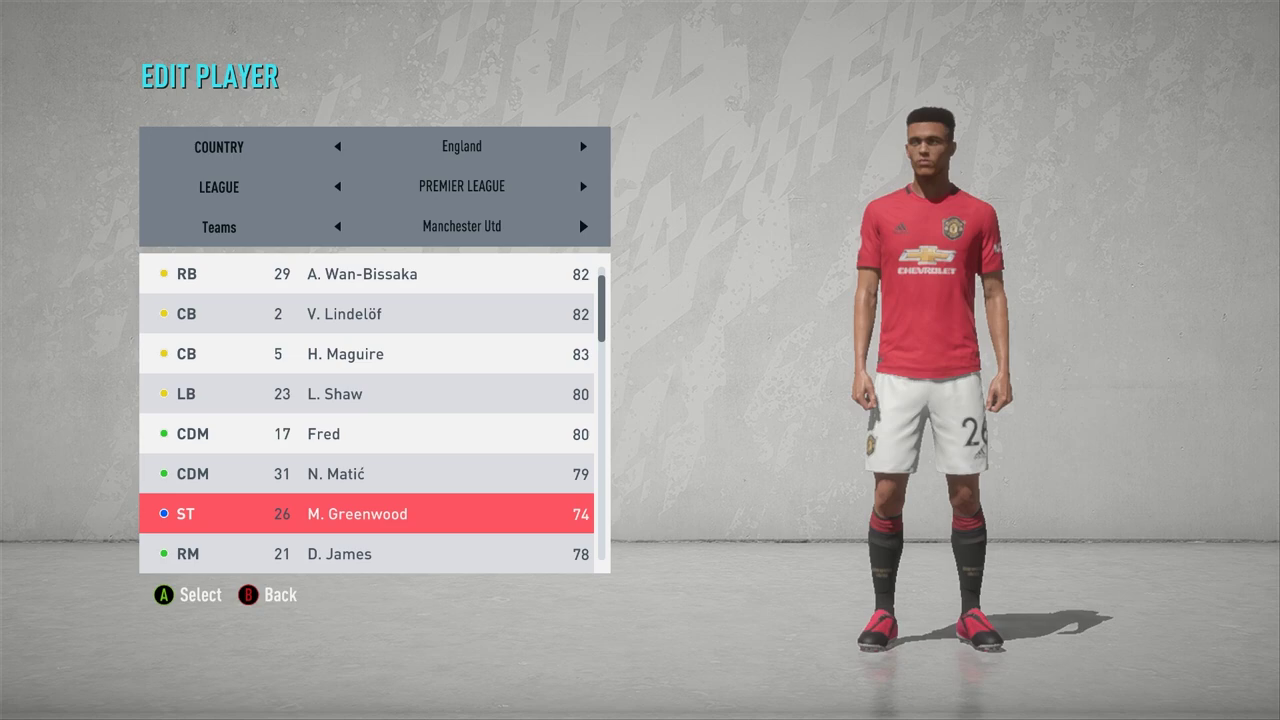
key(Down)
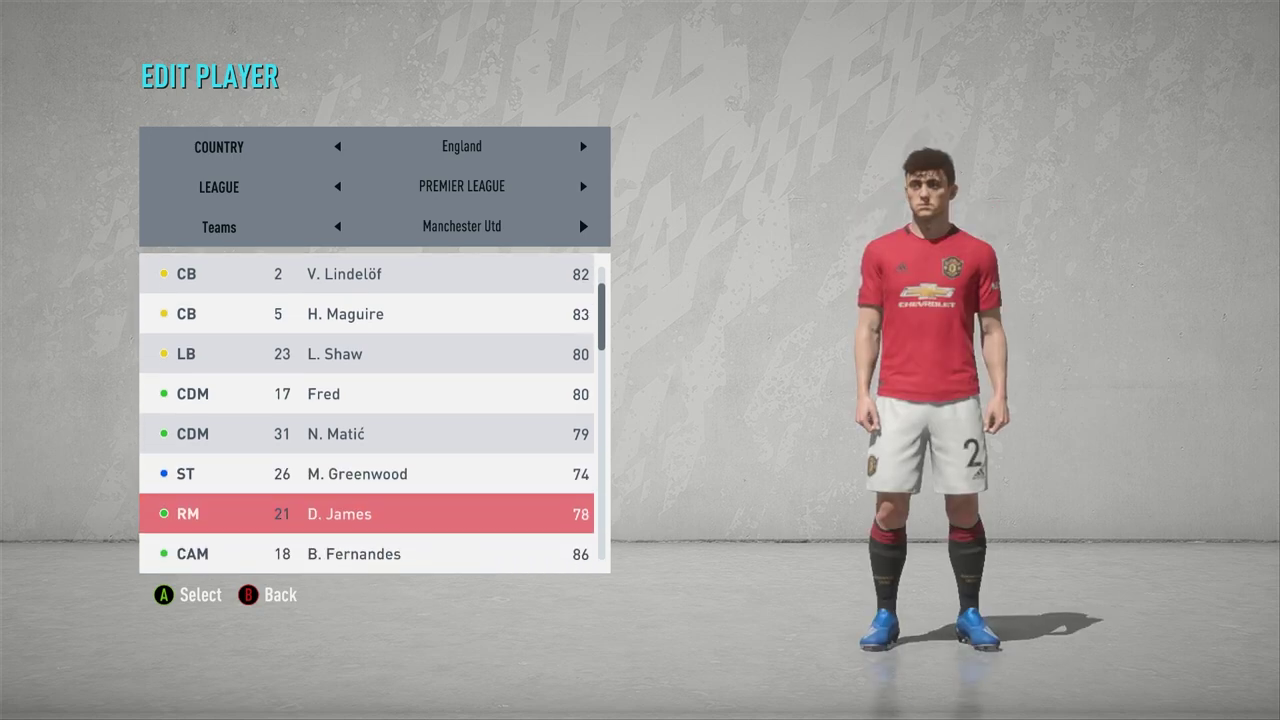
key(Down)
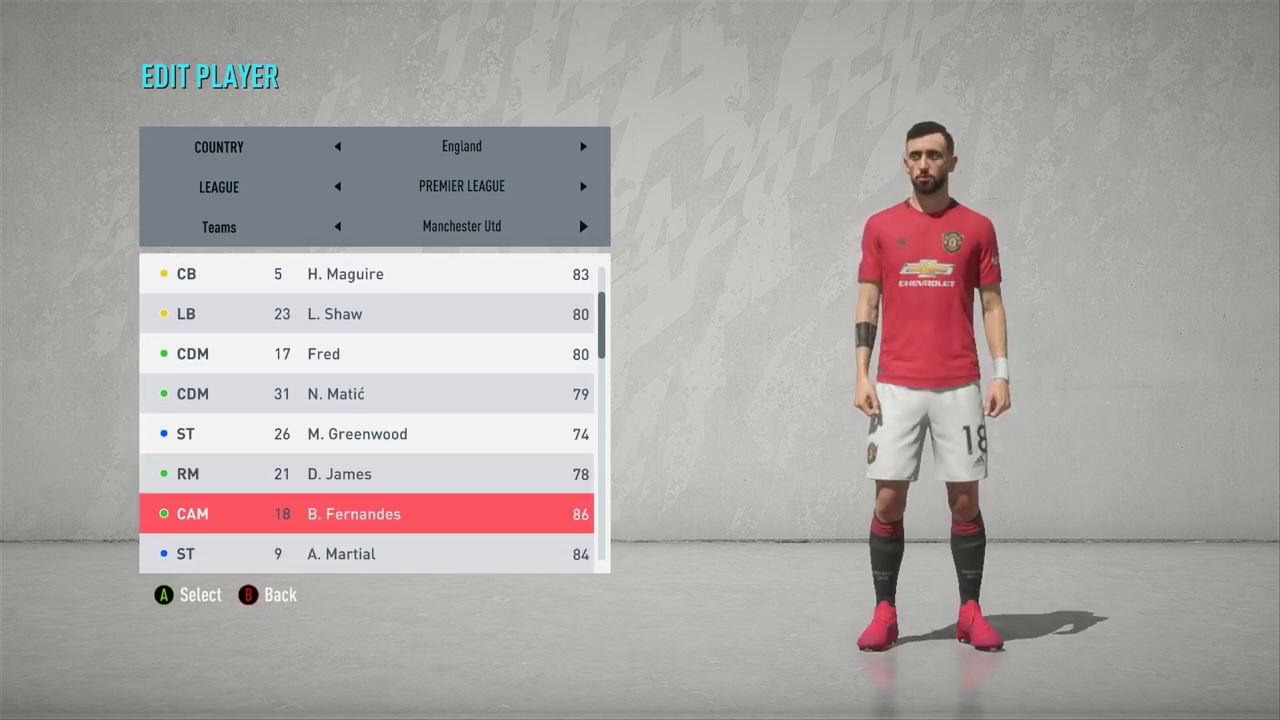
Step: Continue previewing Manchester Utd players, from the number 14 down to the number 63 midfielder
key(Down)
key(Down)
key(Down)
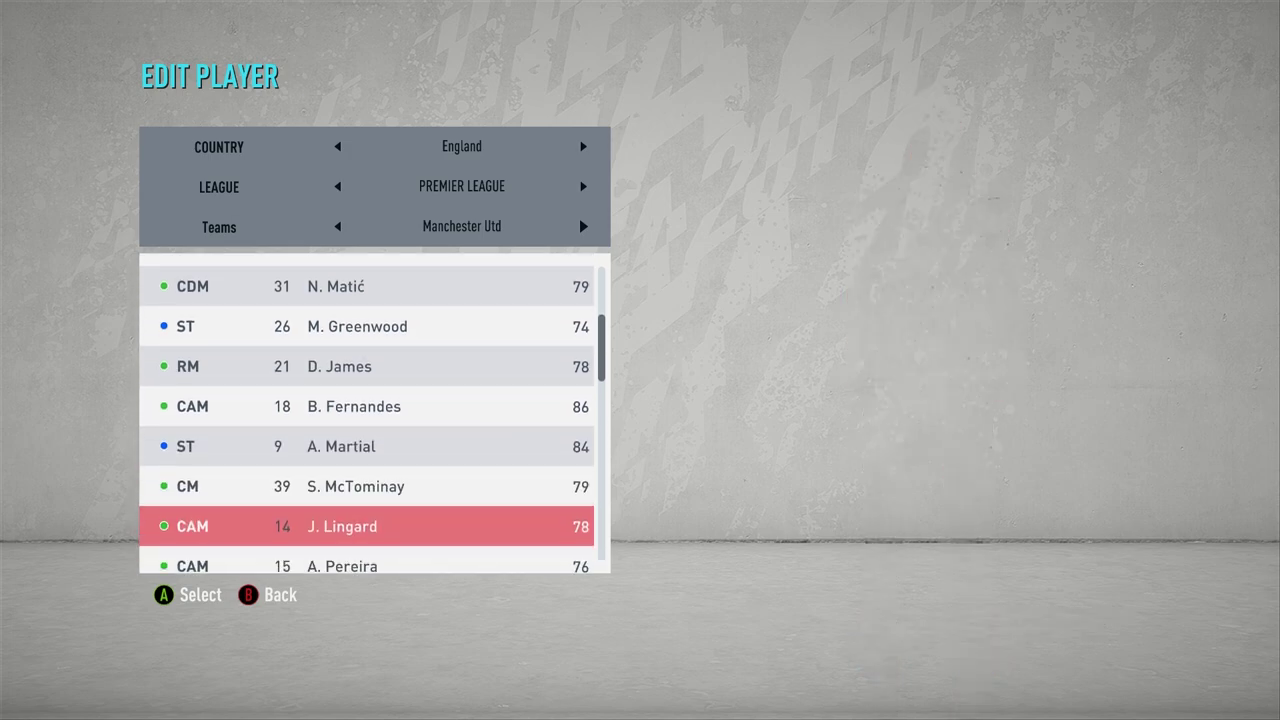
key(Down)
key(Down)
key(Down)
key(Down)
key(Down)
key(Down)
key(Down)
key(Down)
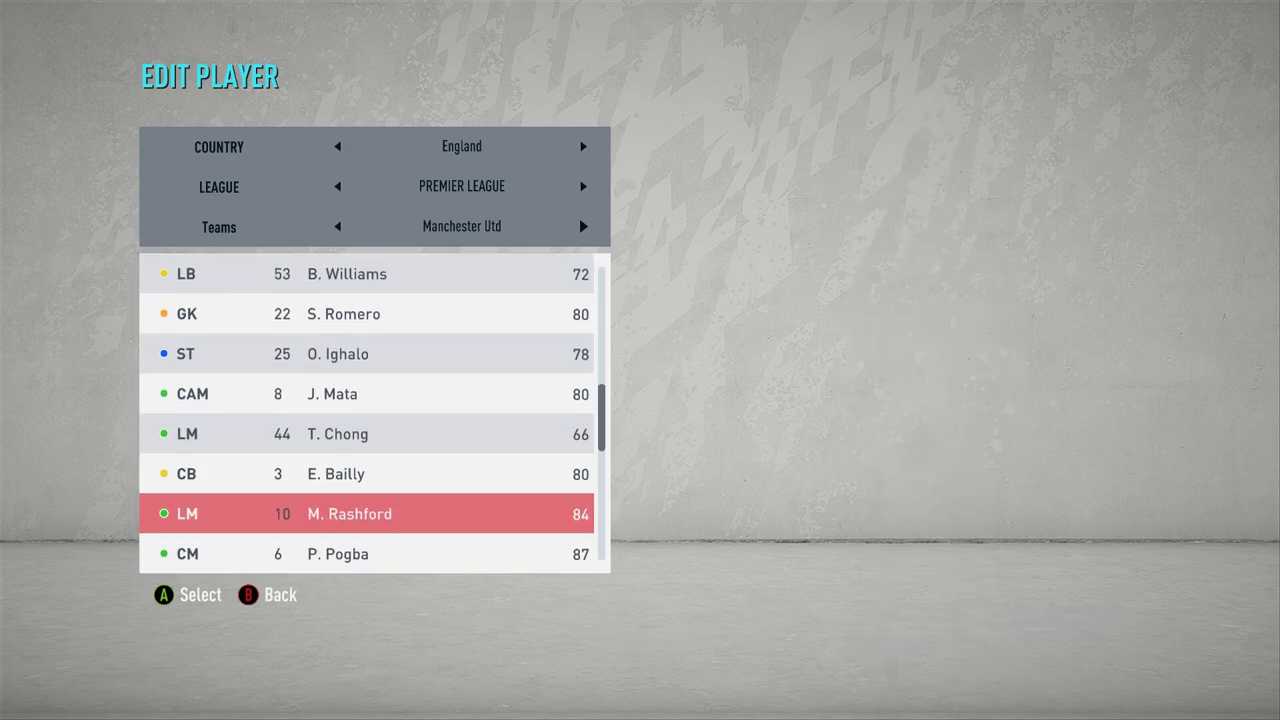
key(Down)
key(Up)
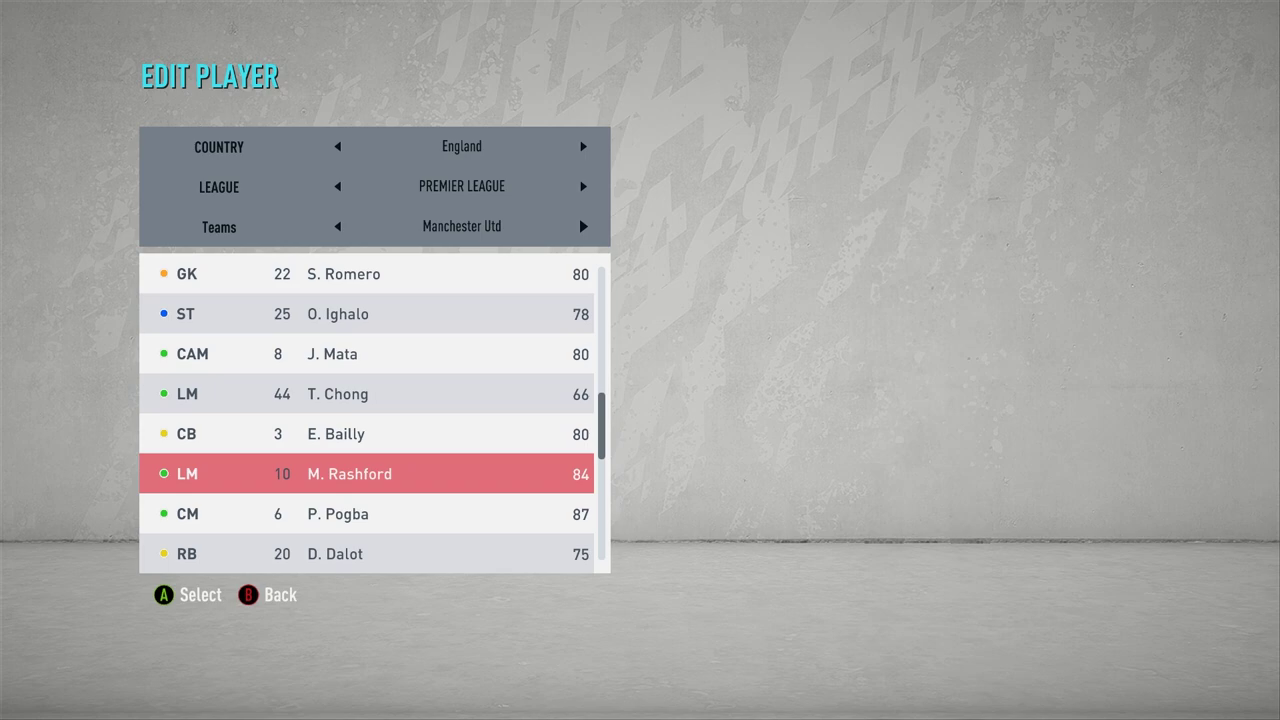
key(Down)
key(Down)
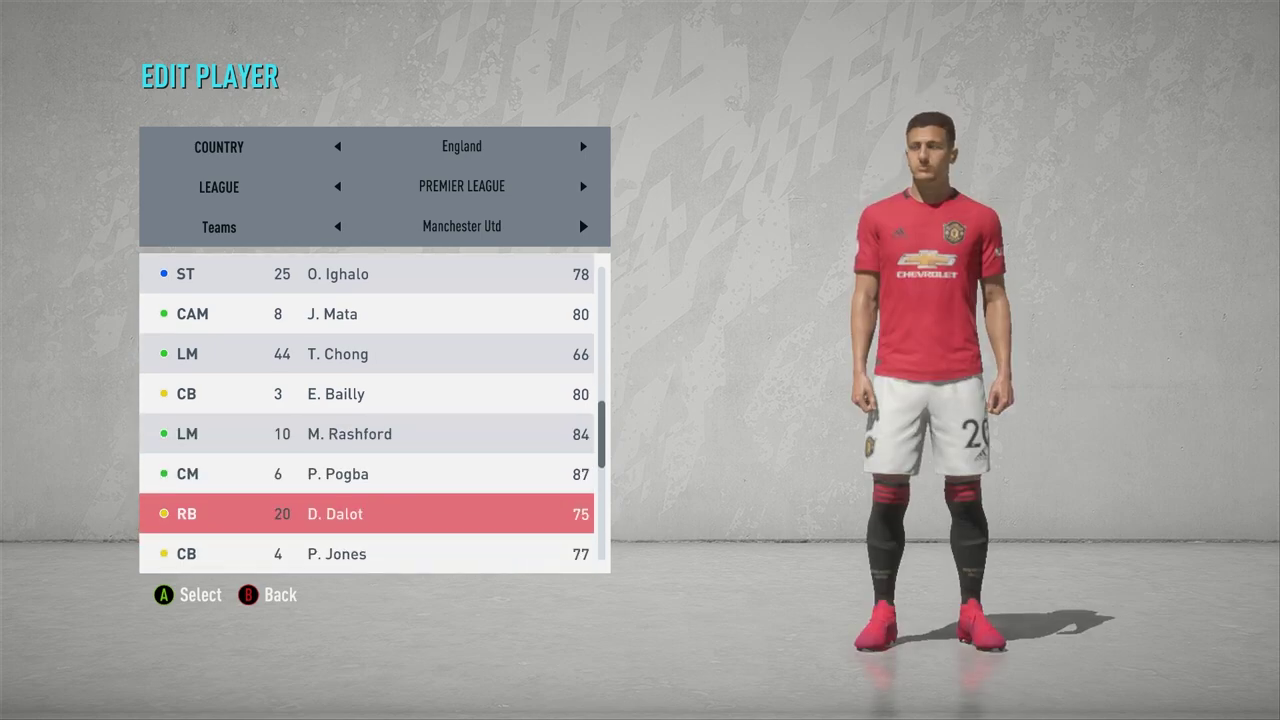
key(Down)
key(Down)
key(Down)
key(Down)
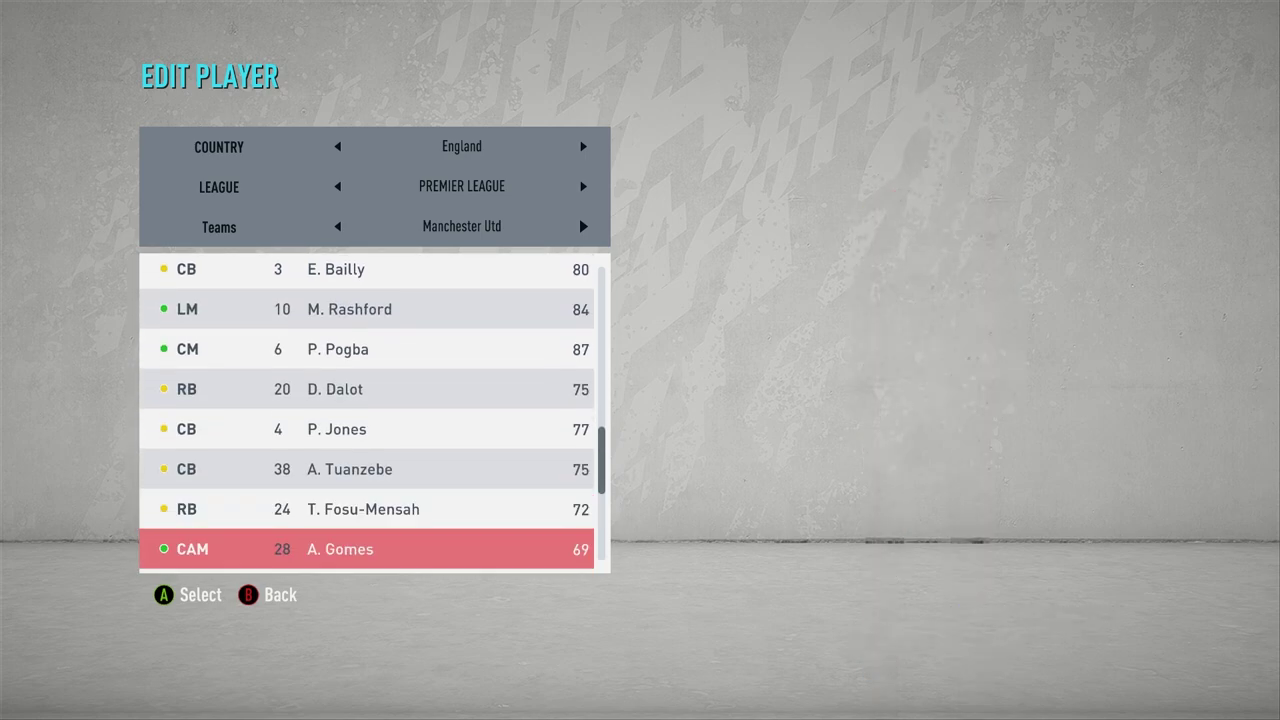
key(Down)
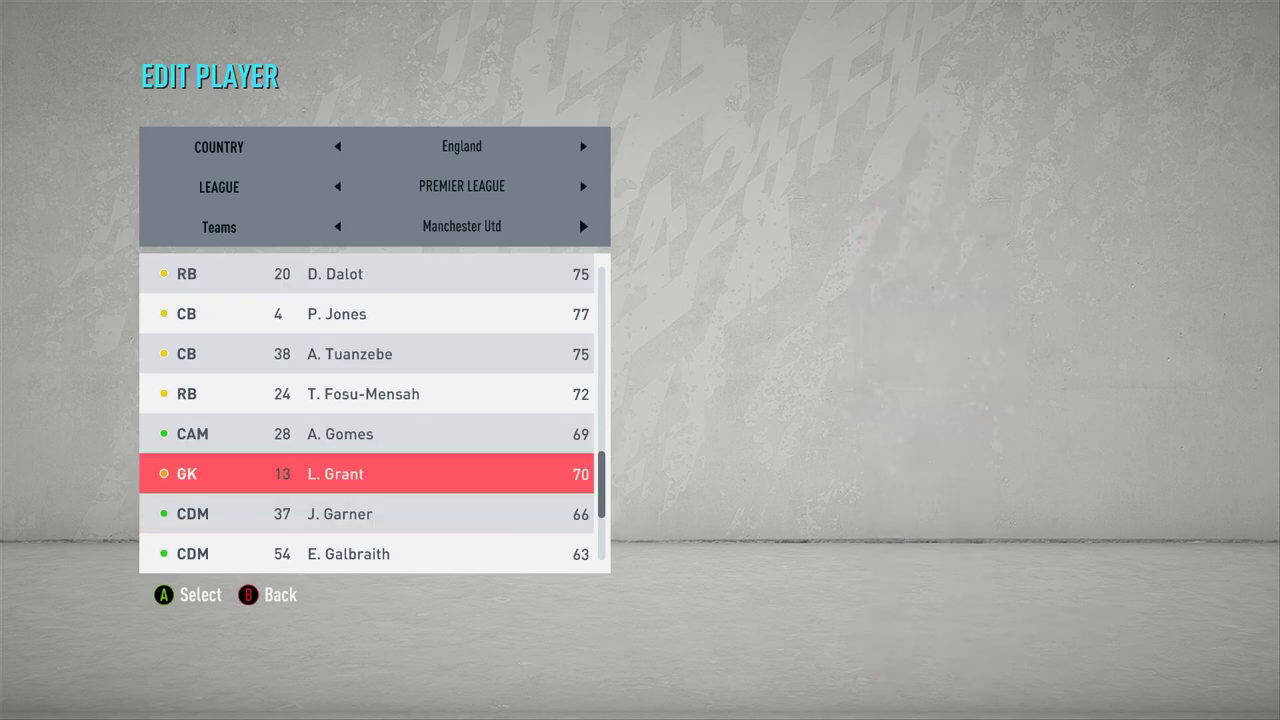
key(Down)
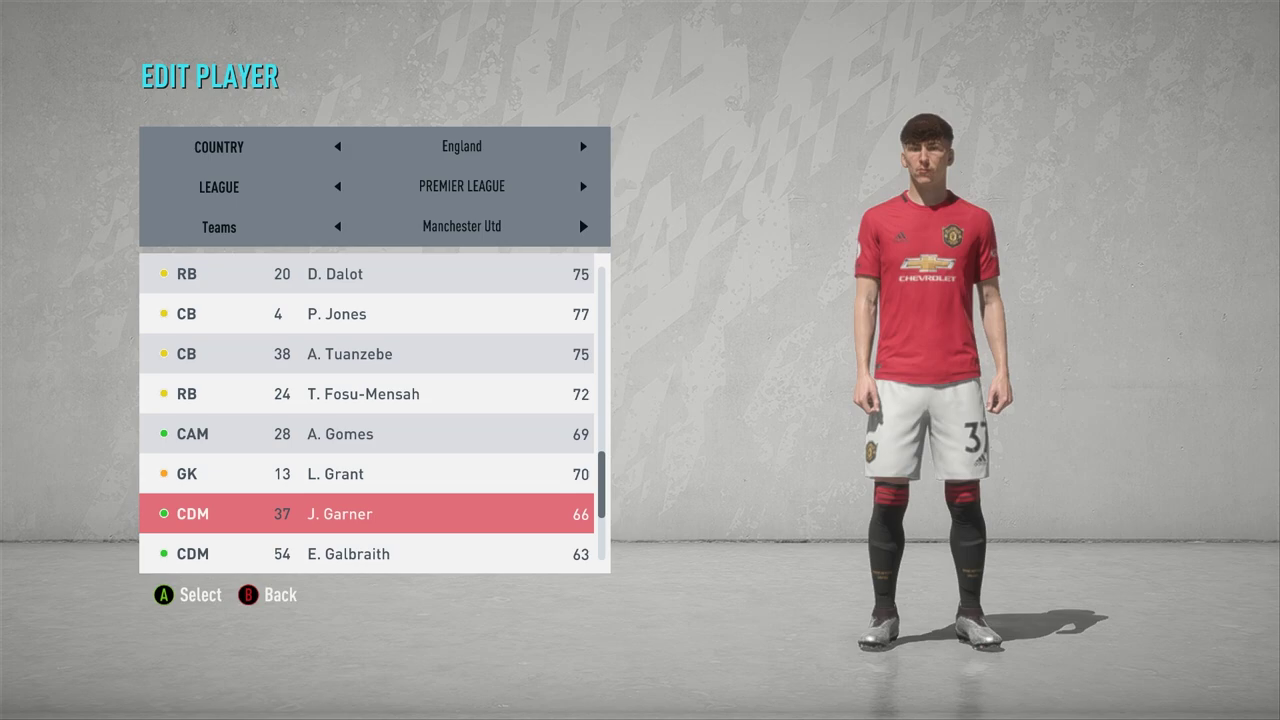
key(Down)
key(Down)
key(Up)
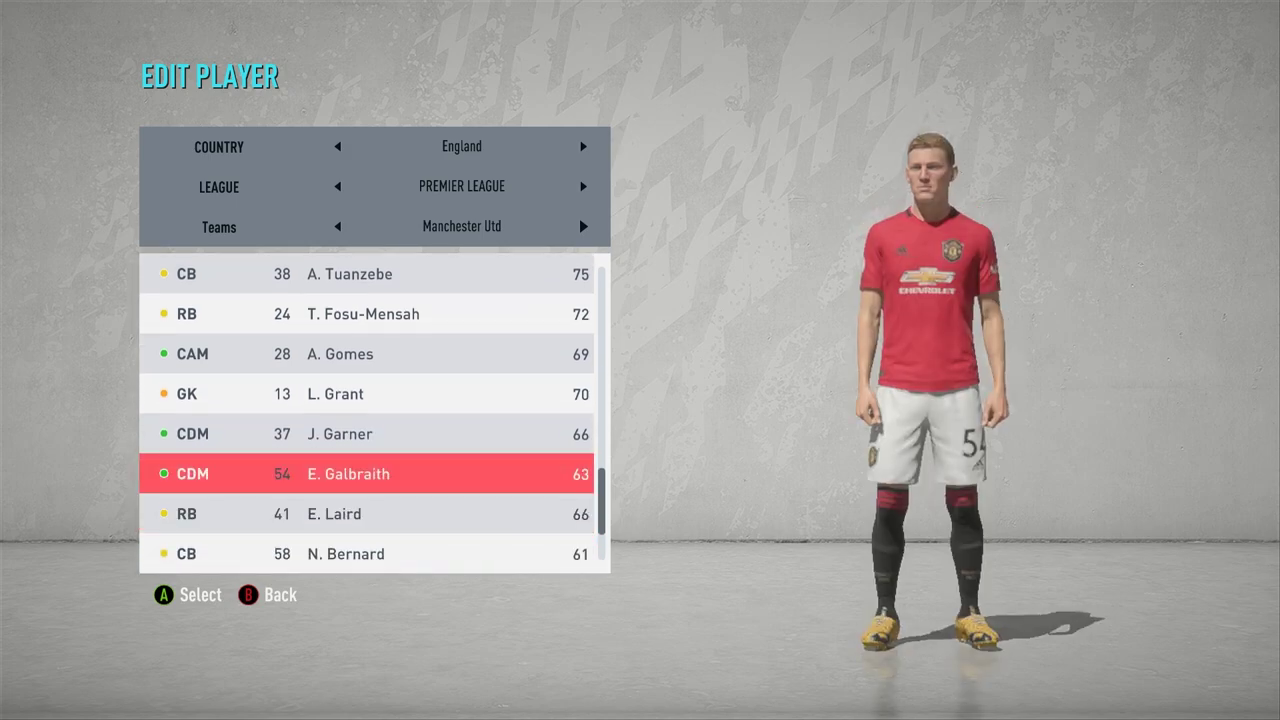
key(Down)
key(Down)
key(Down)
key(Down)
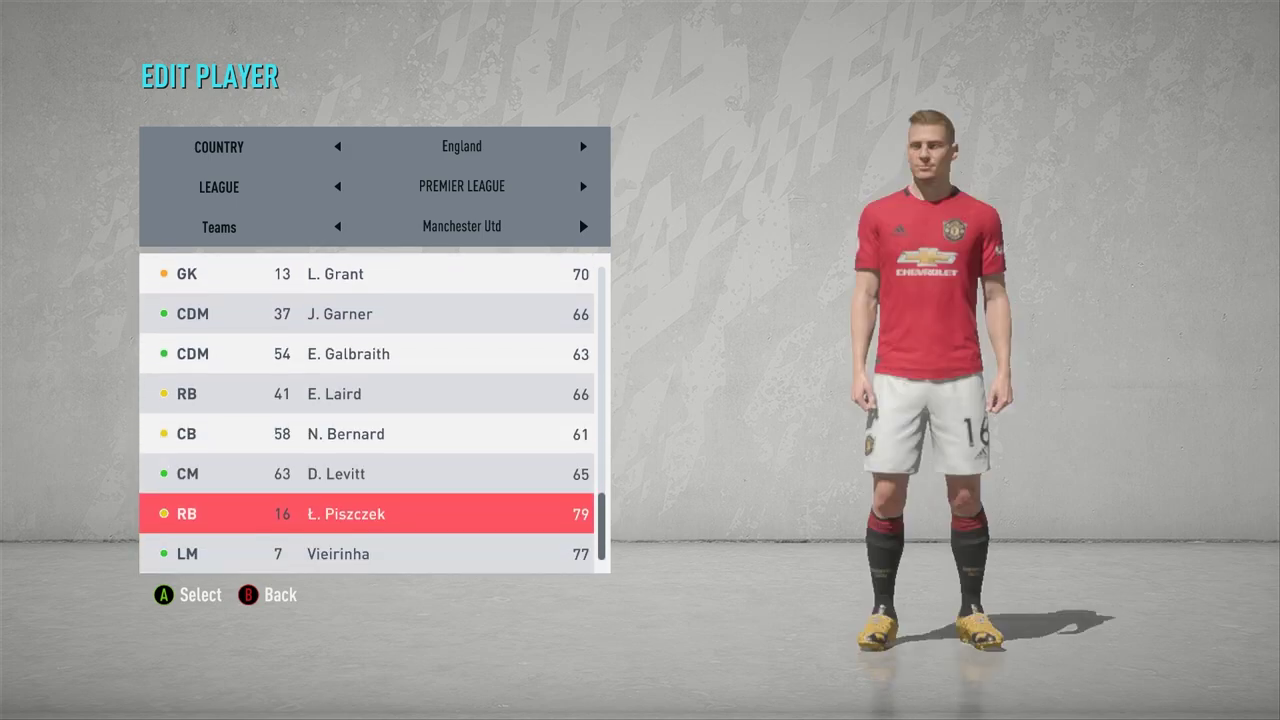
key(Down)
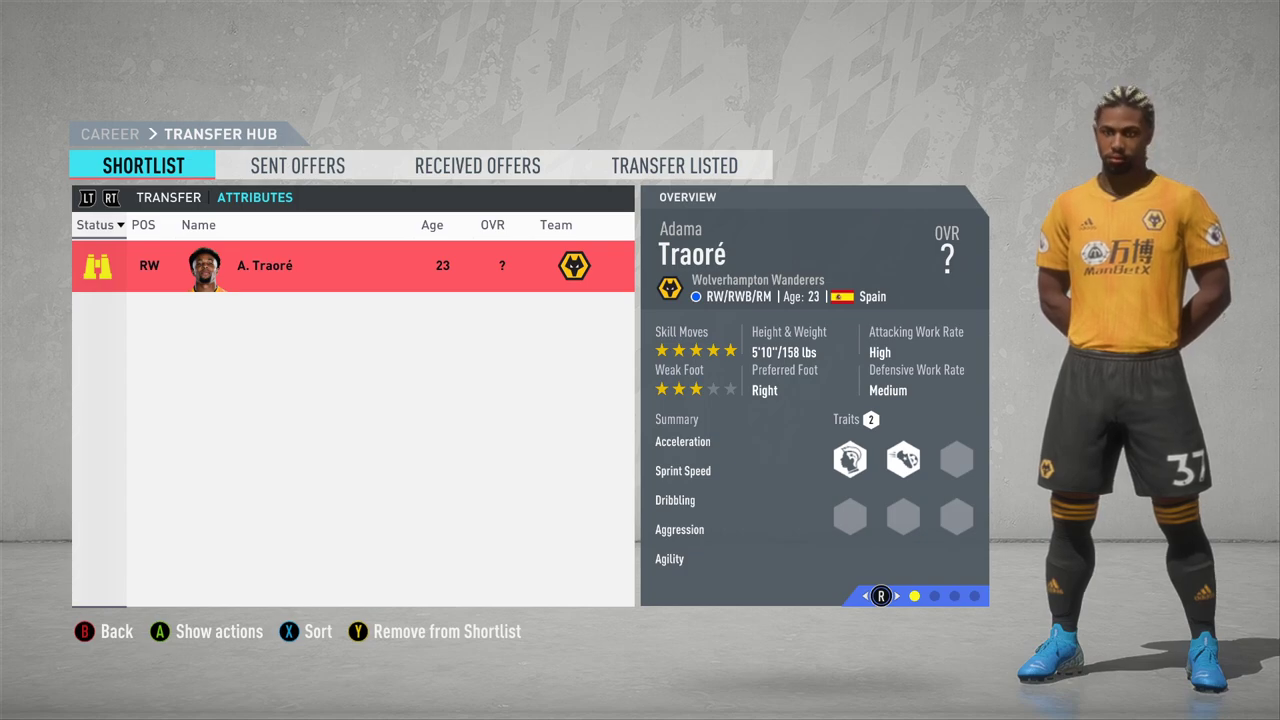
Step: Submit the €1 transfer offer for shortlisted Adama Traoré, which Wolves reject
key(Return)
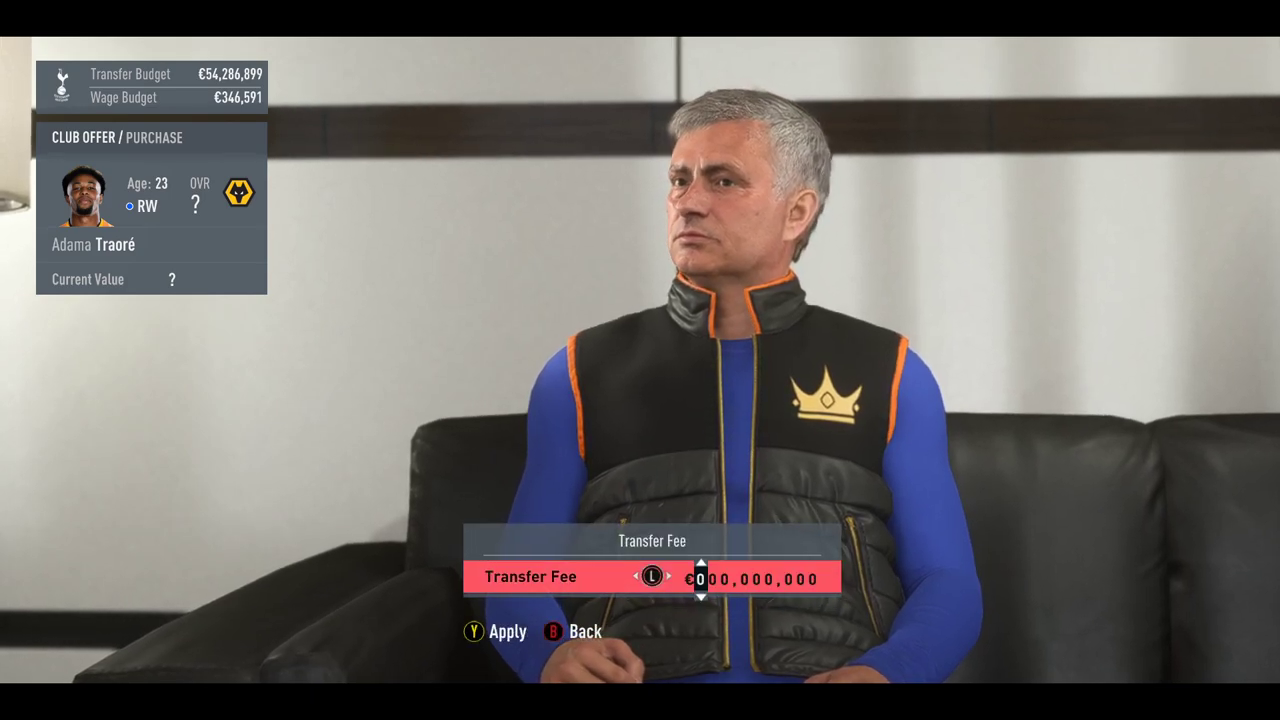
key(Return)
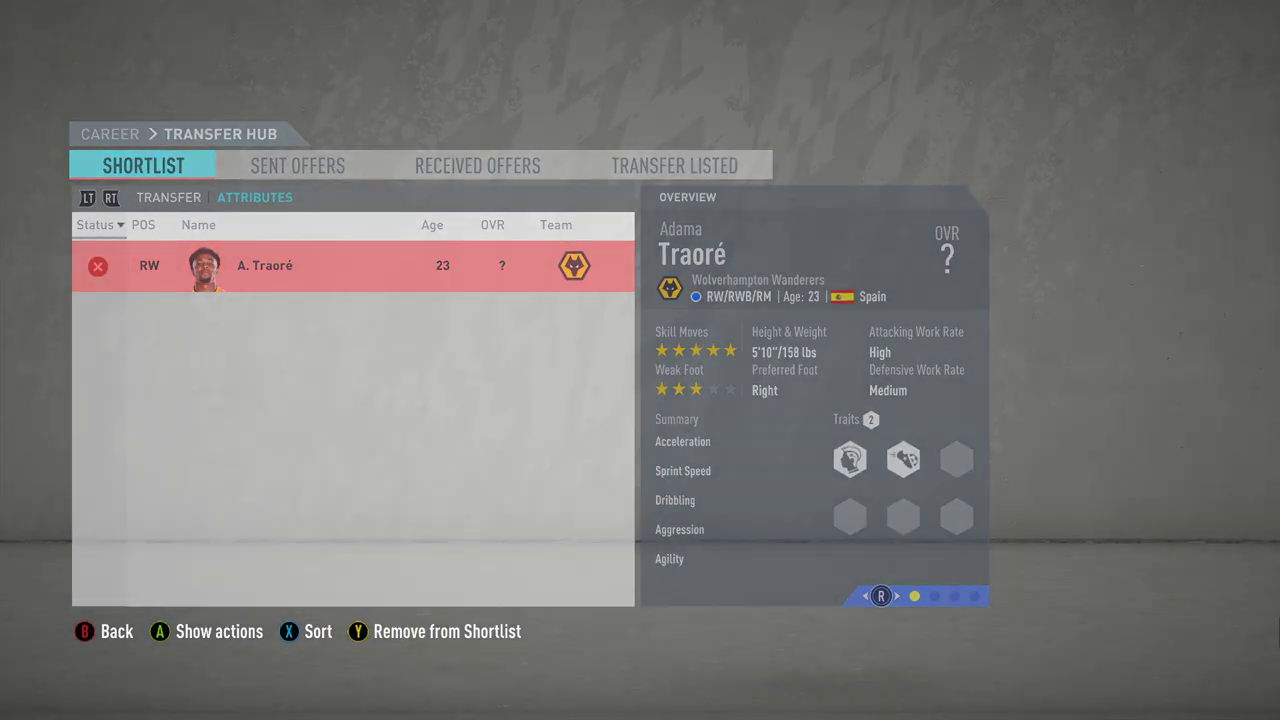
Step: Open Edit Player and set the Country to Spain and the team to FC Barcelona
key(Escape)
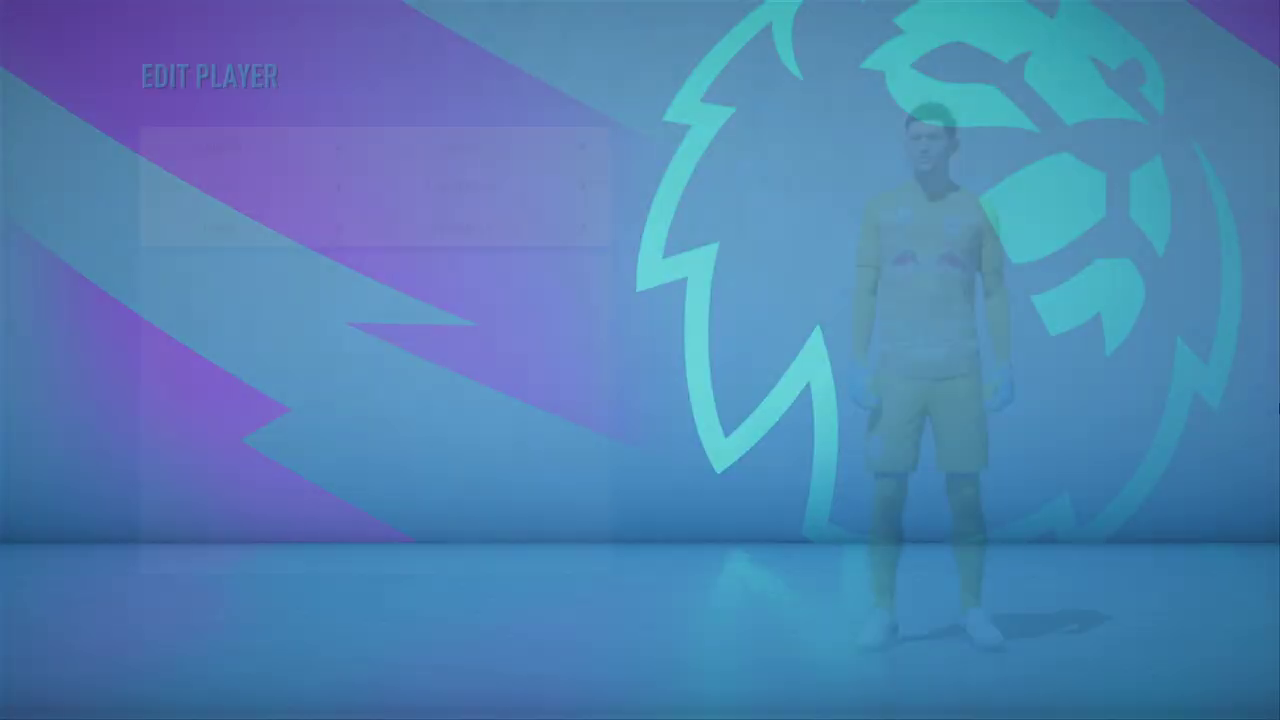
key(Right)
key(Right)
key(Right)
key(Right)
key(Right)
key(Right)
key(Right)
key(Right)
key(Right)
key(Right)
key(Right)
key(Right)
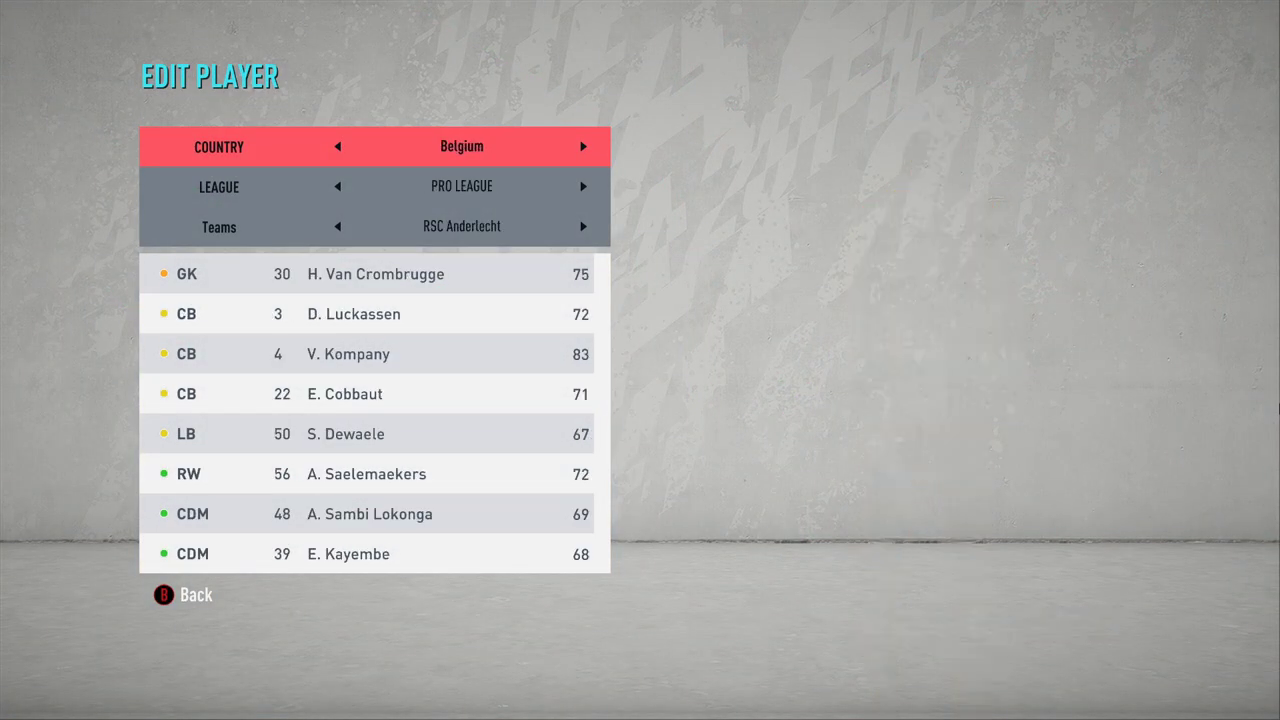
key(Right)
key(Right)
key(Right)
key(Right)
key(Right)
key(Right)
key(Right)
key(Right)
key(Right)
key(Right)
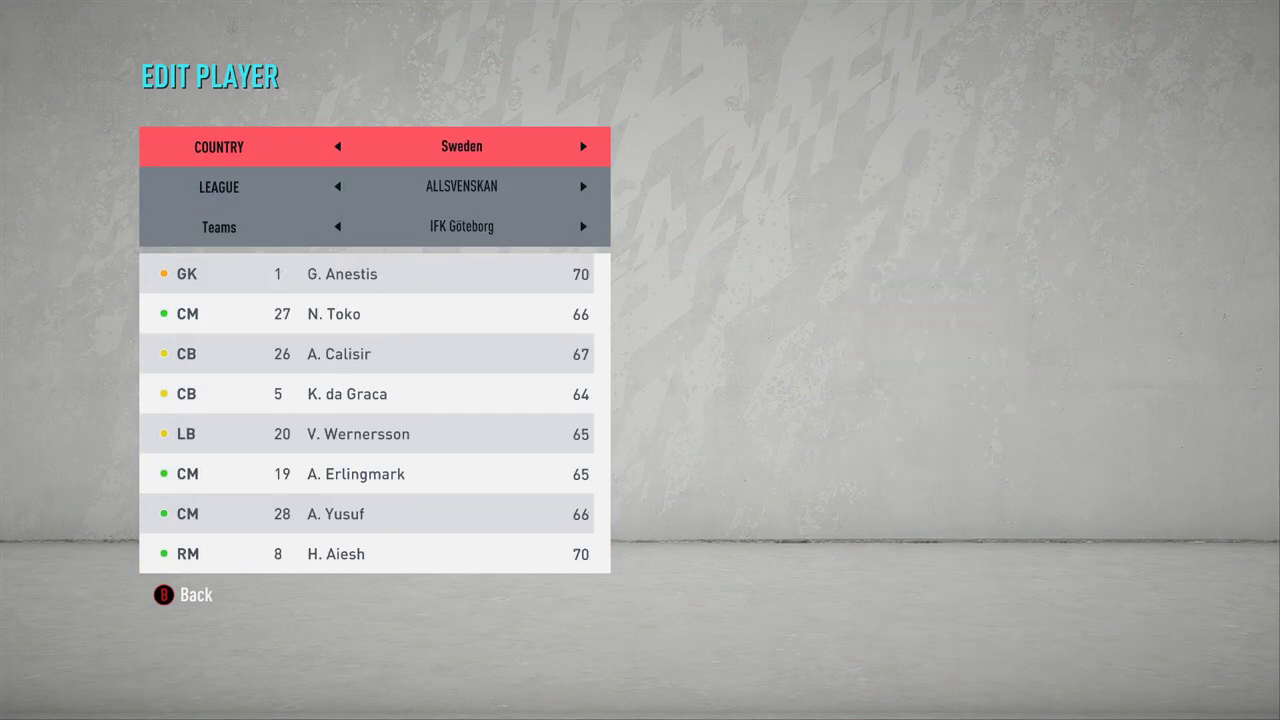
key(Left)
key(Left)
key(Down)
key(Down)
key(Right)
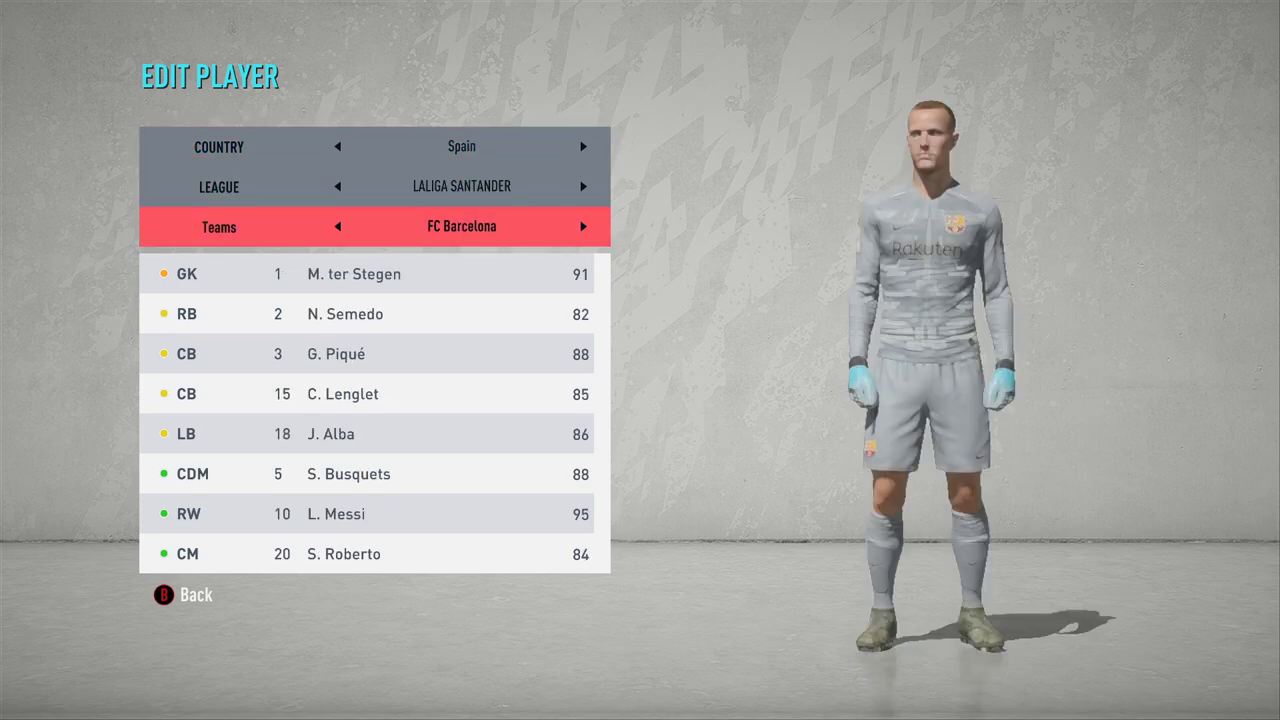
key(Down)
Step: Preview Barcelona's players from N. Semedo through Messi, De Jong and Rakitić to C. Pérez
key(Down)
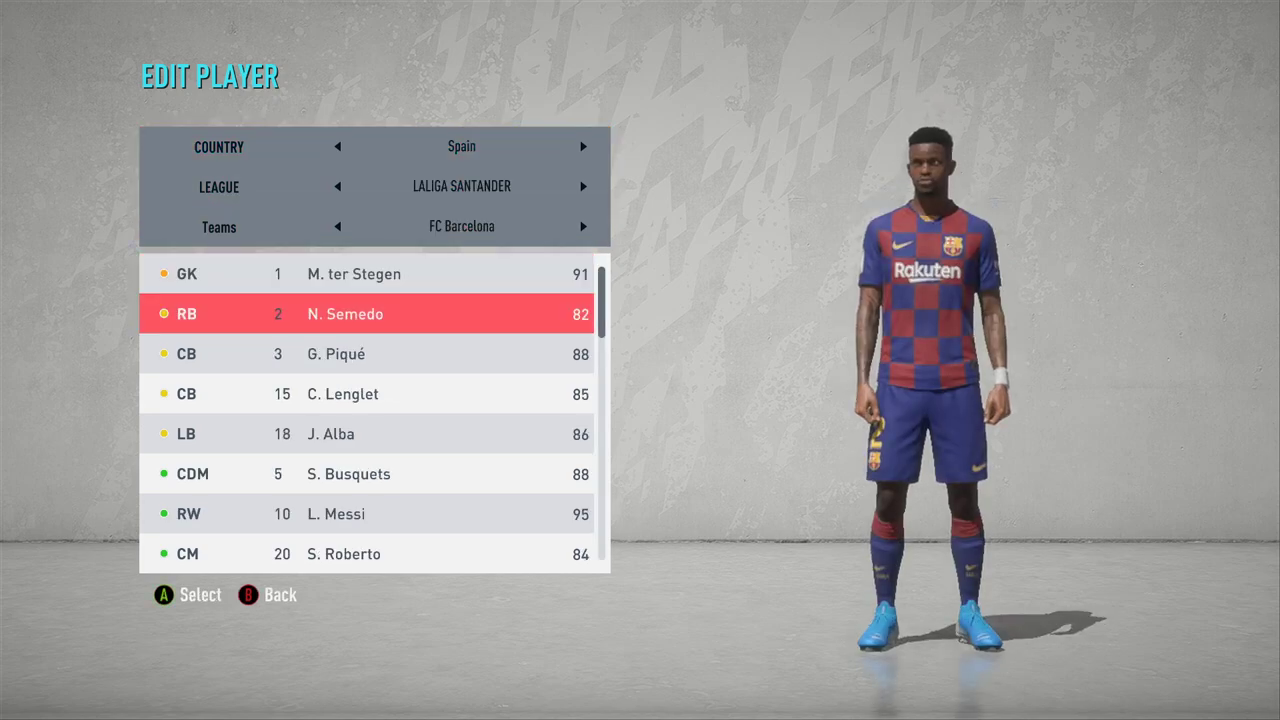
key(Down)
key(Down)
key(Down)
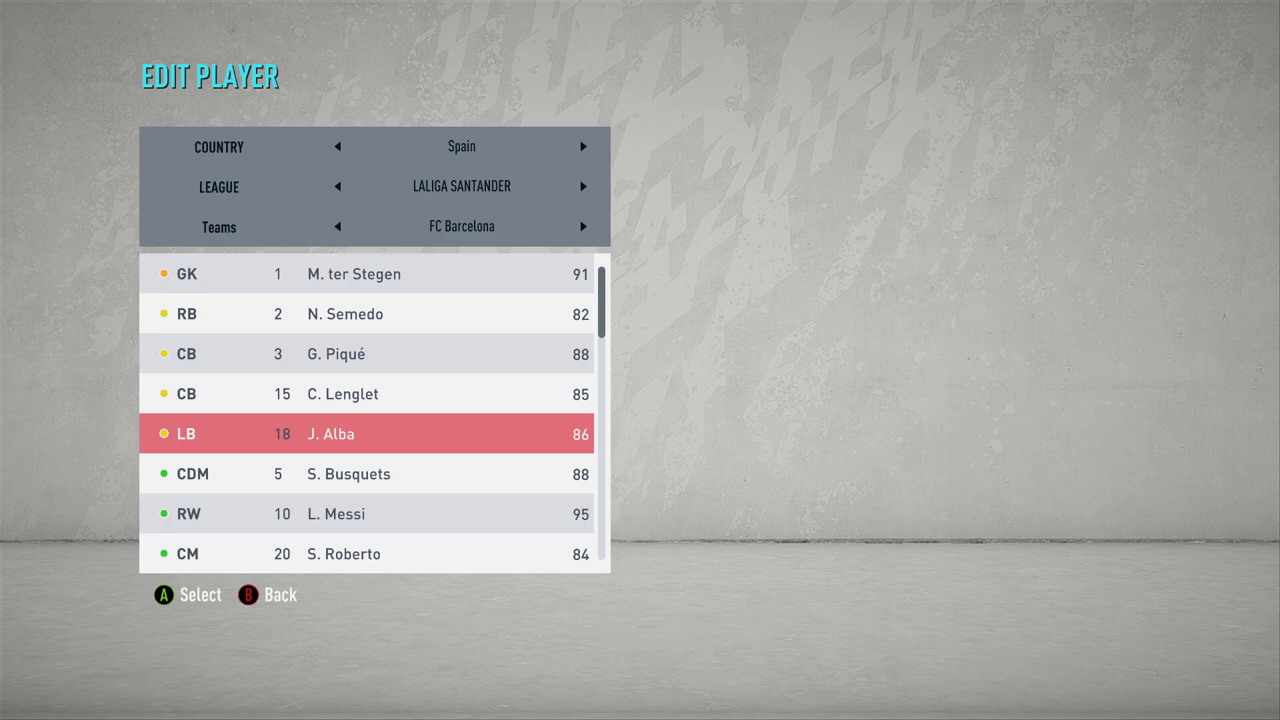
key(Up)
key(Down)
key(Down)
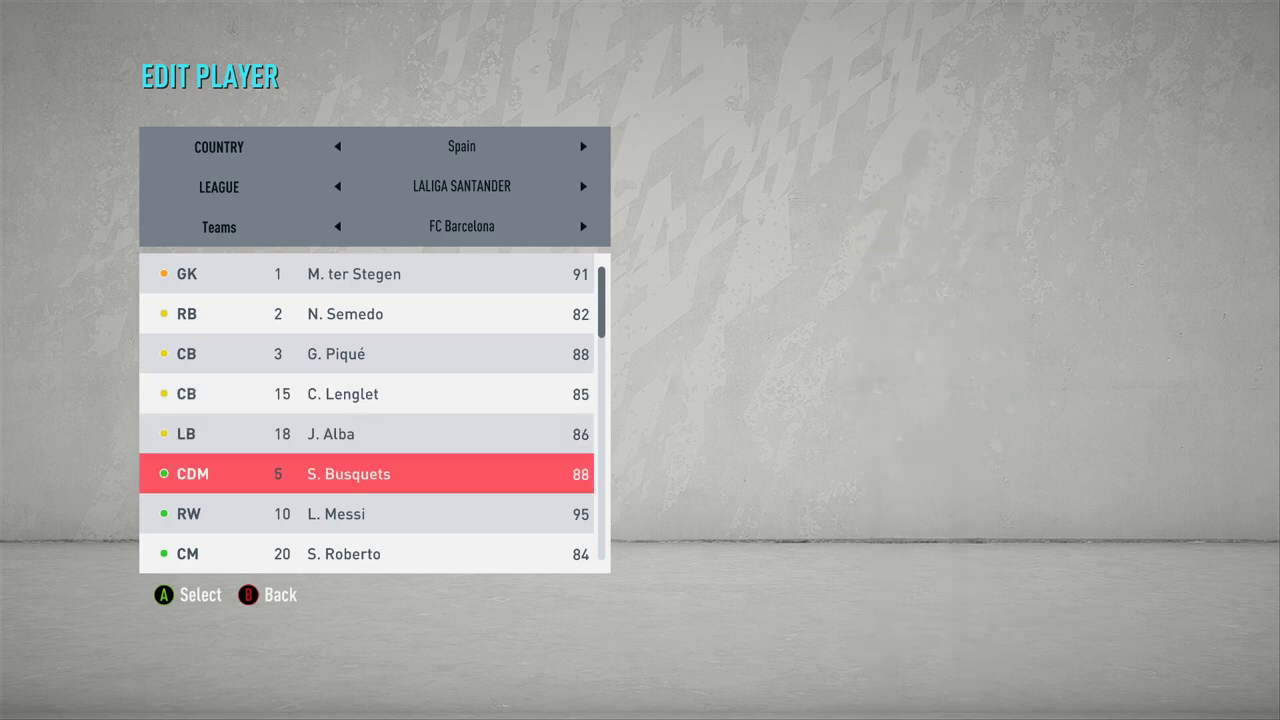
key(Down)
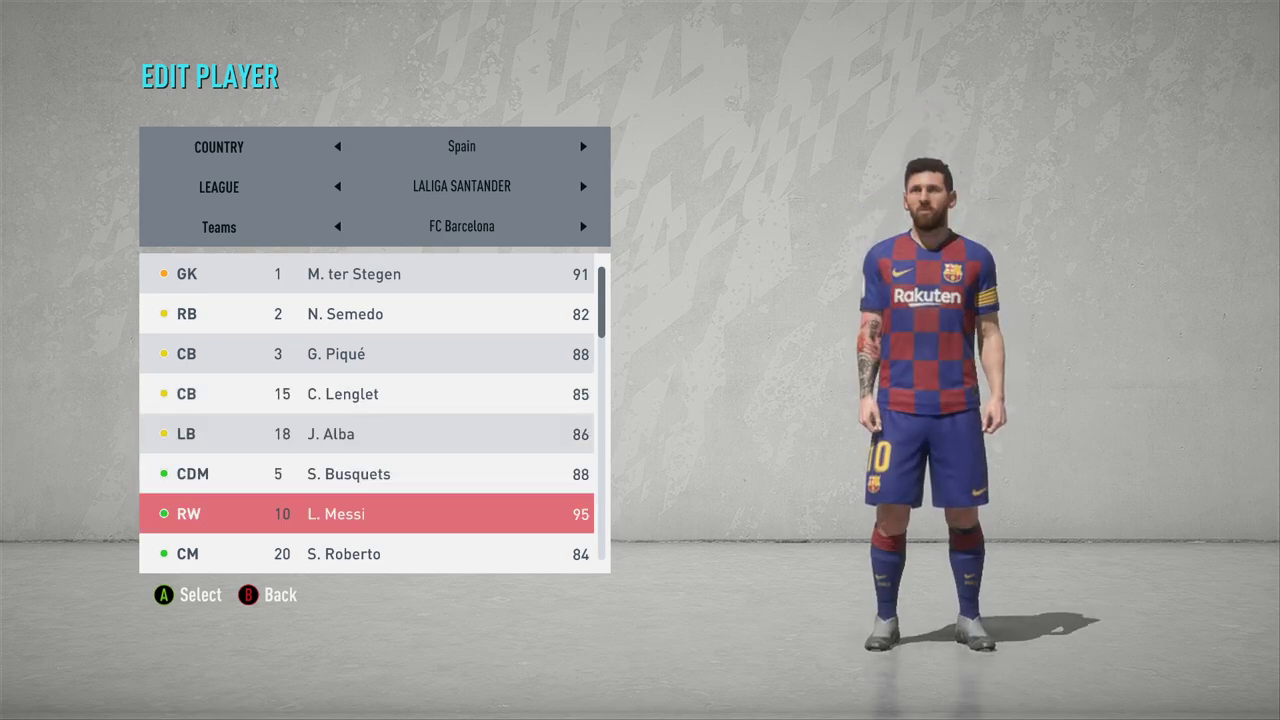
key(Down)
key(Down)
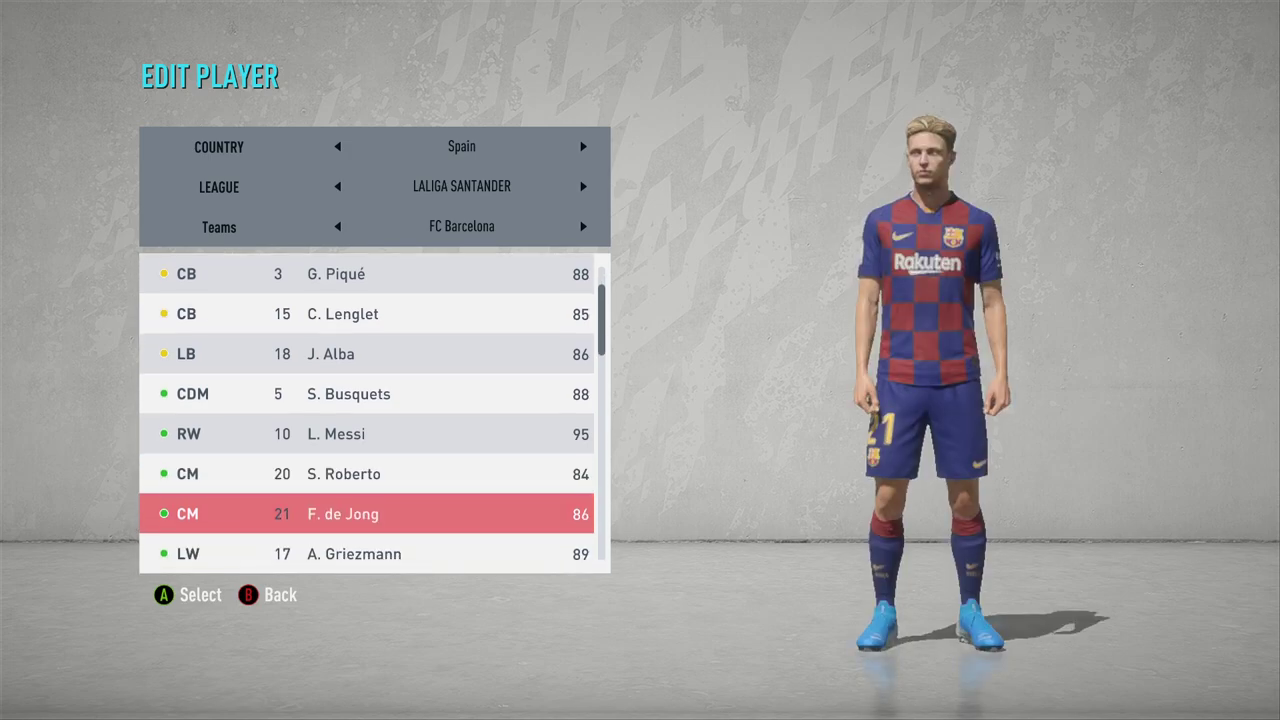
key(Down)
key(Down)
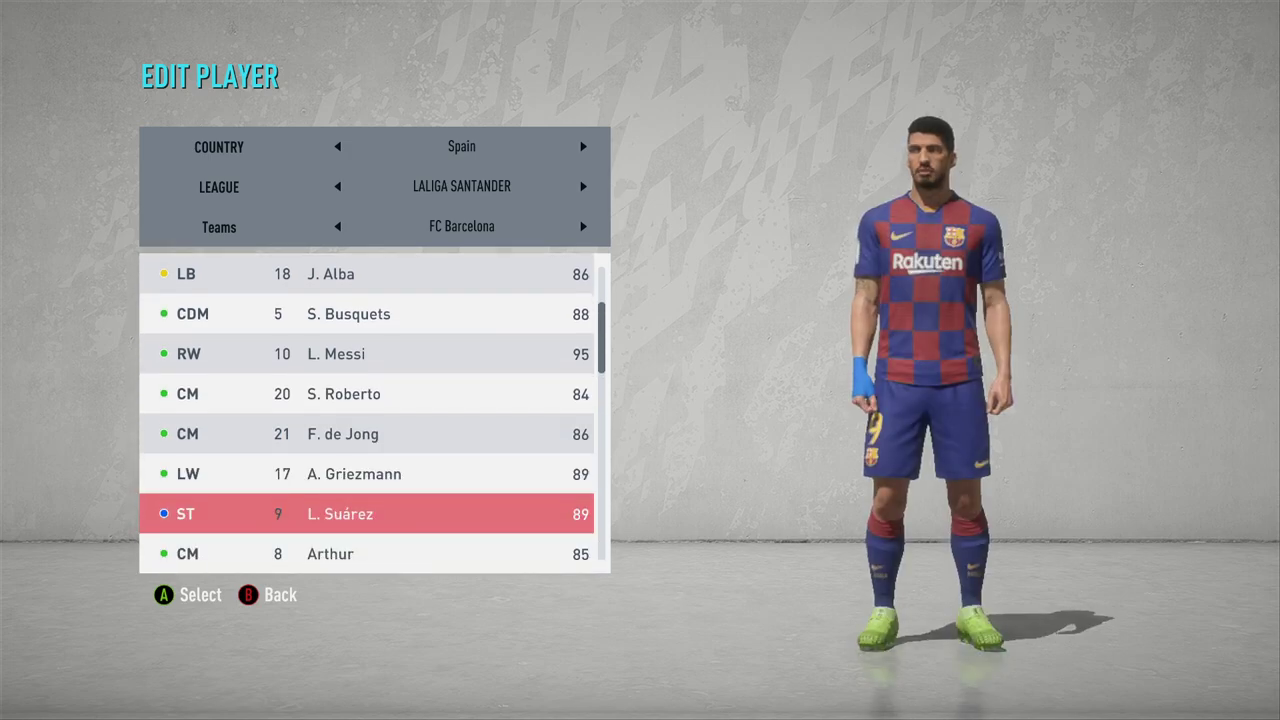
key(Down)
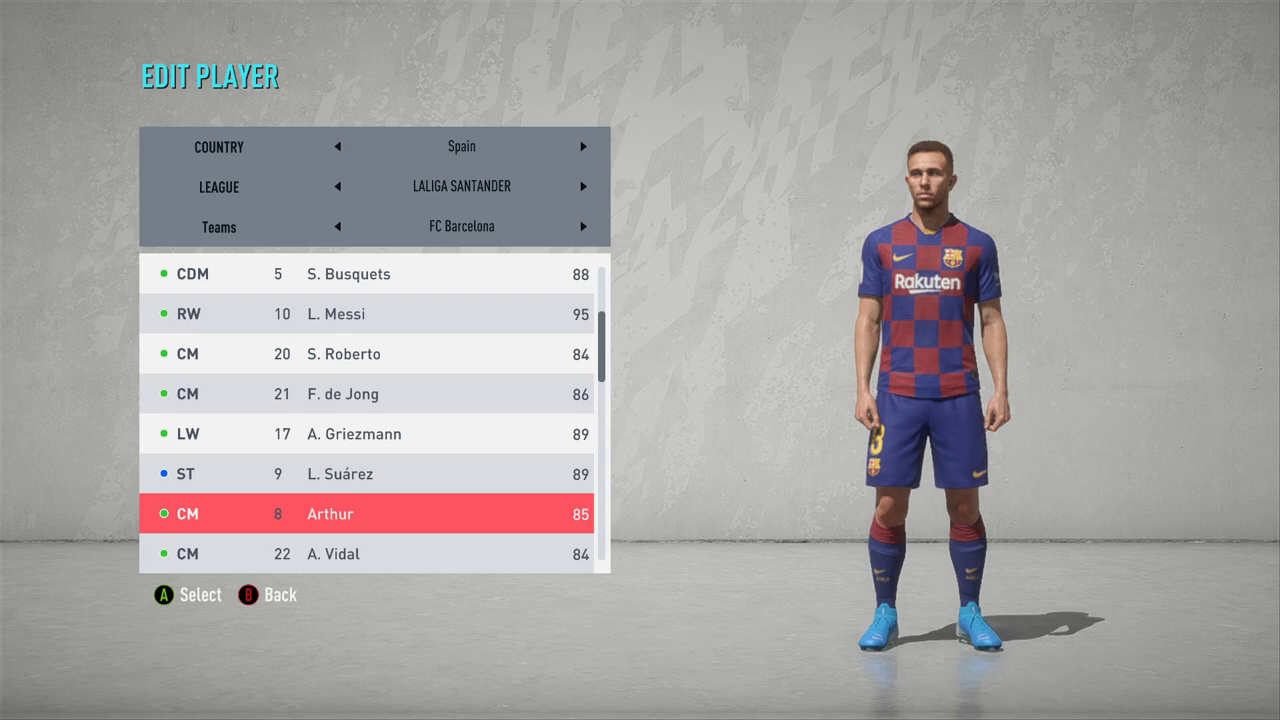
key(Down)
key(Down)
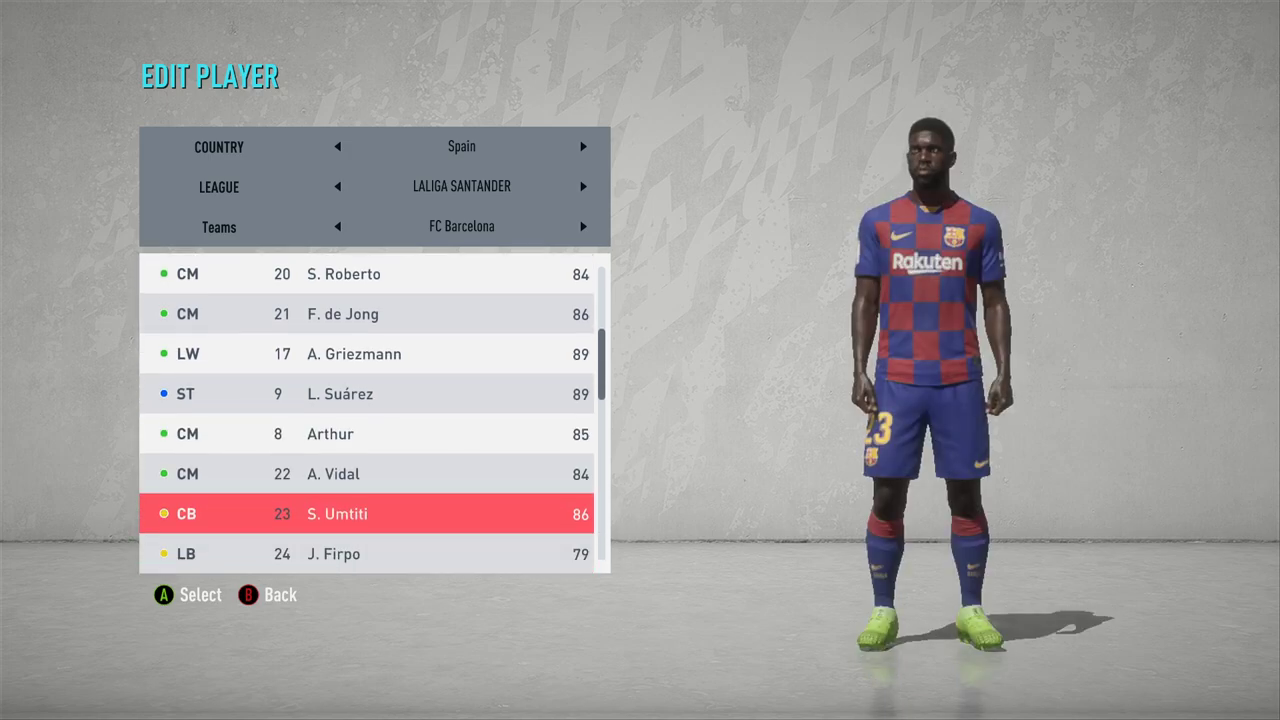
key(Down)
key(Down)
key(Down)
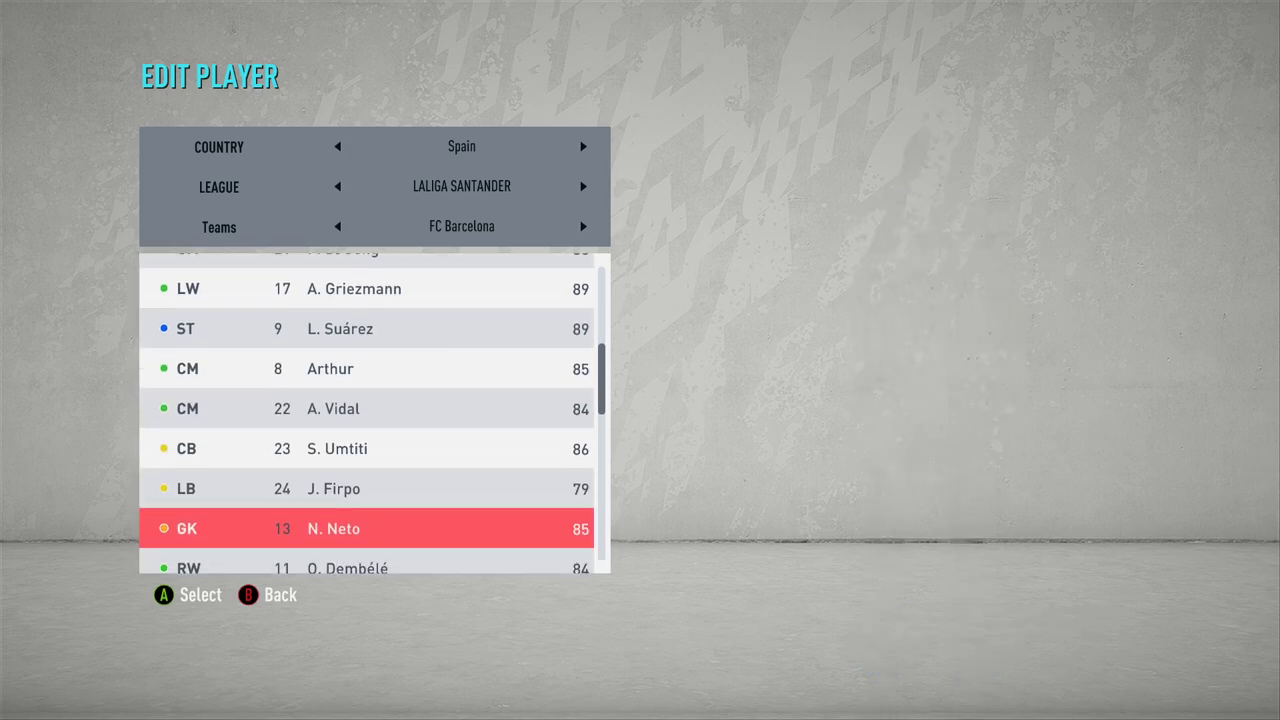
key(Down)
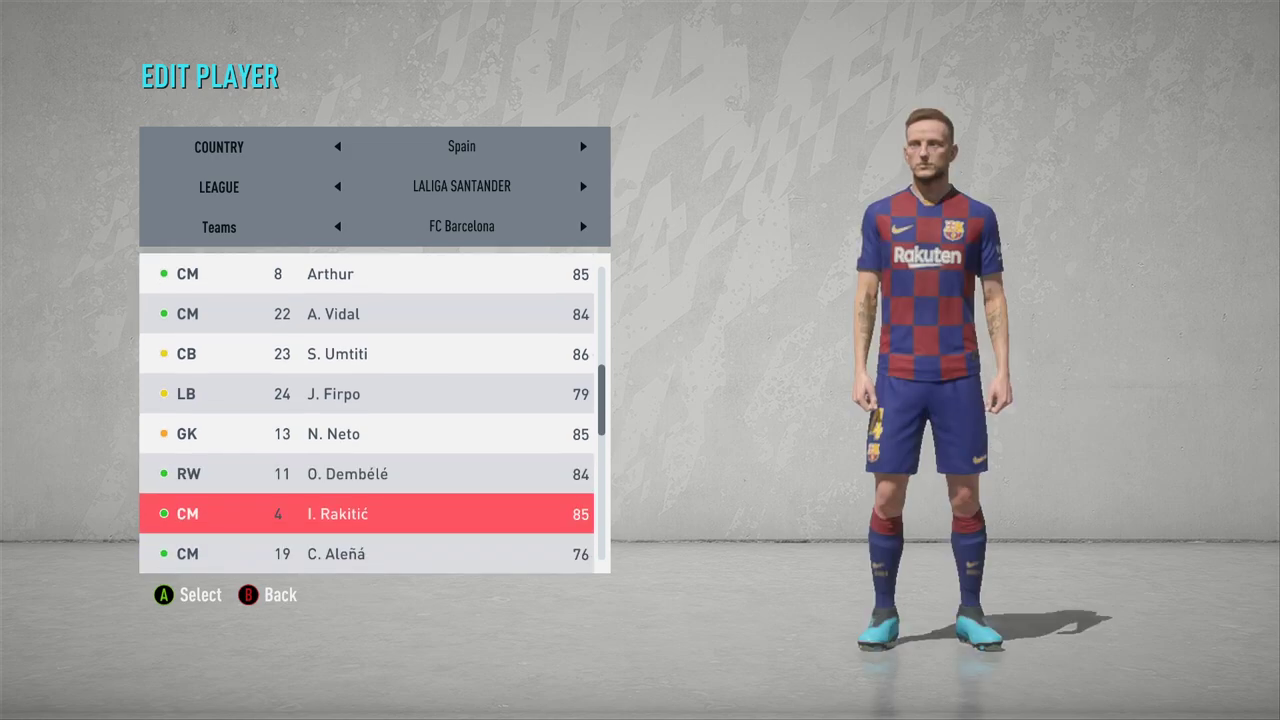
key(Down)
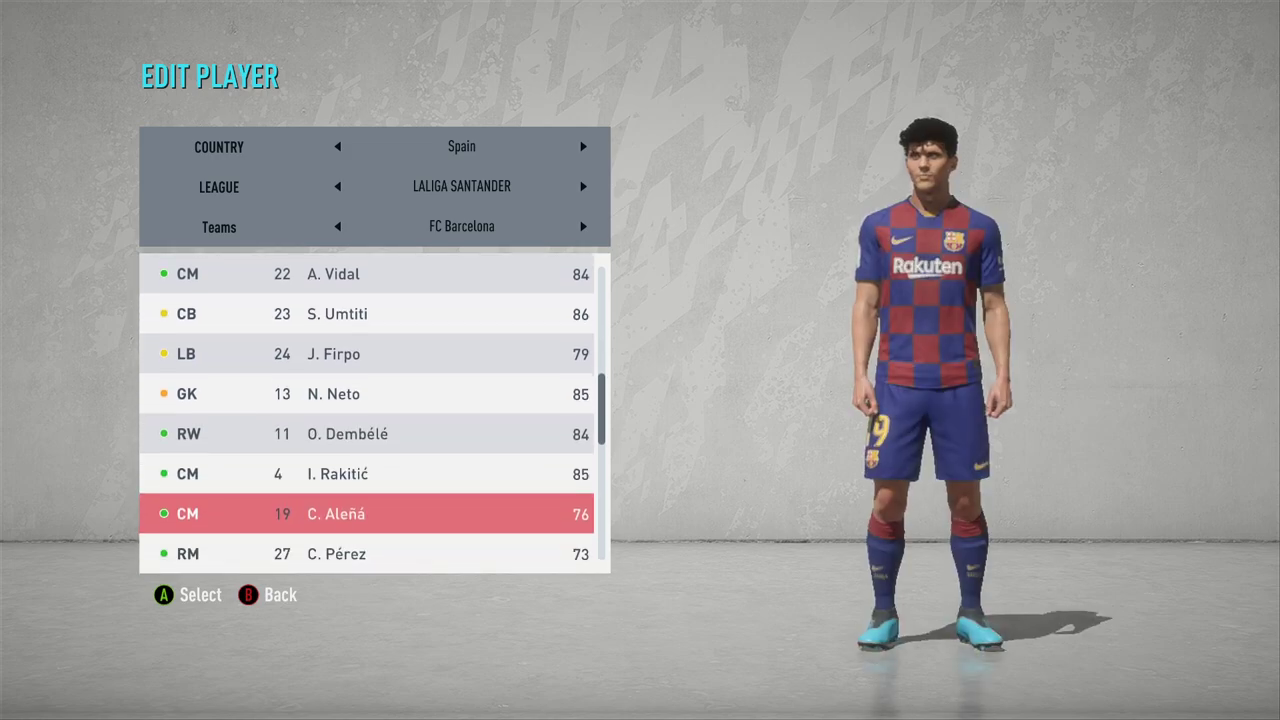
key(Down)
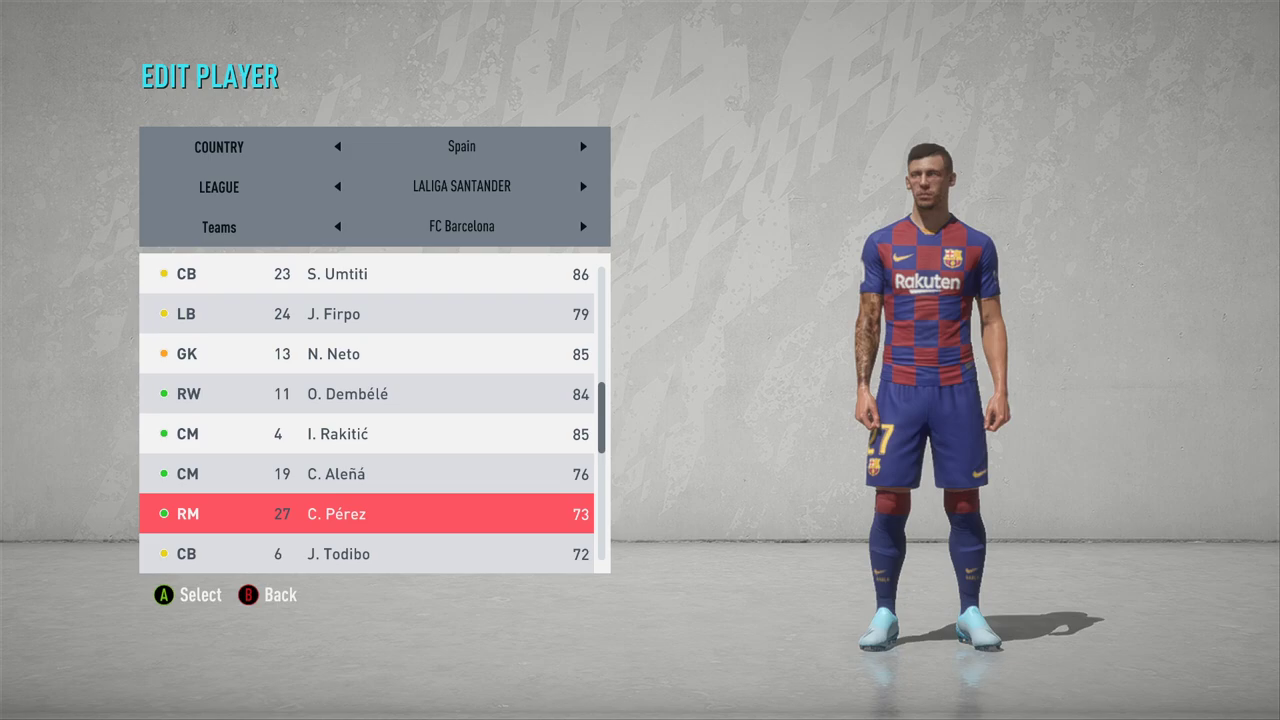
Step: Preview the reserves down to J. Cuenca, then go back up and open F. de Jong for editing
key(Down)
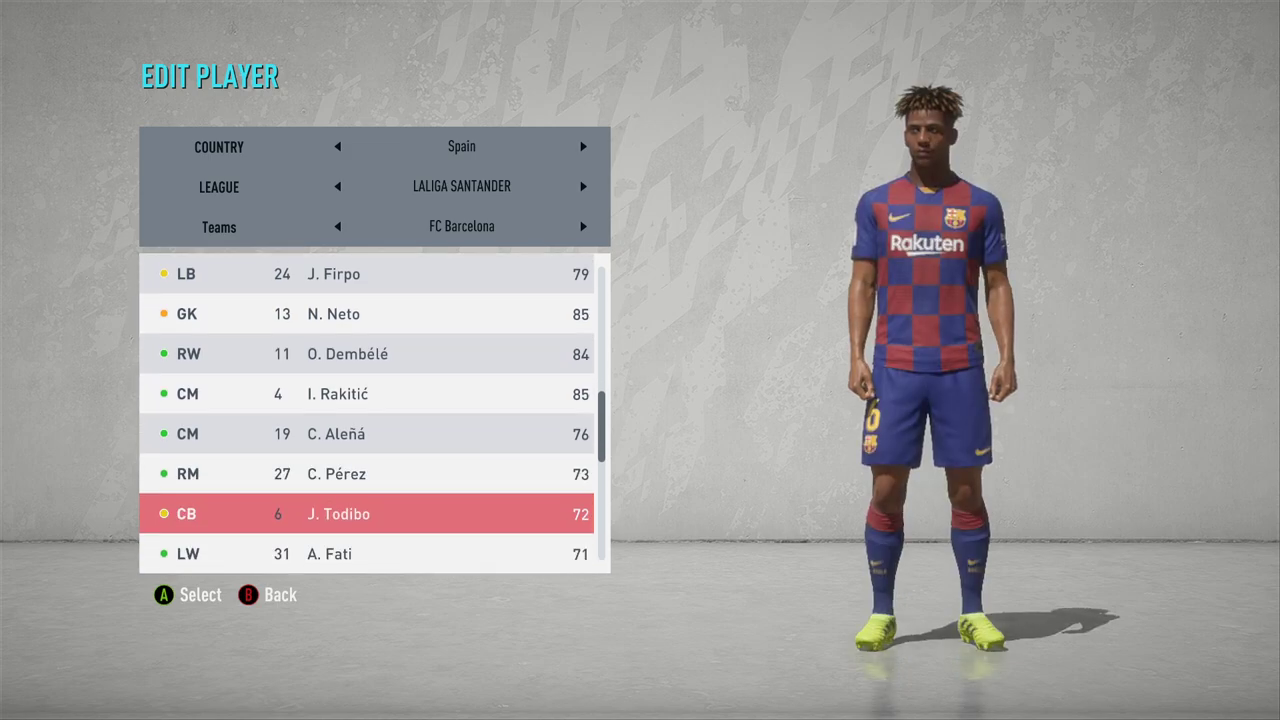
key(Down)
key(Down)
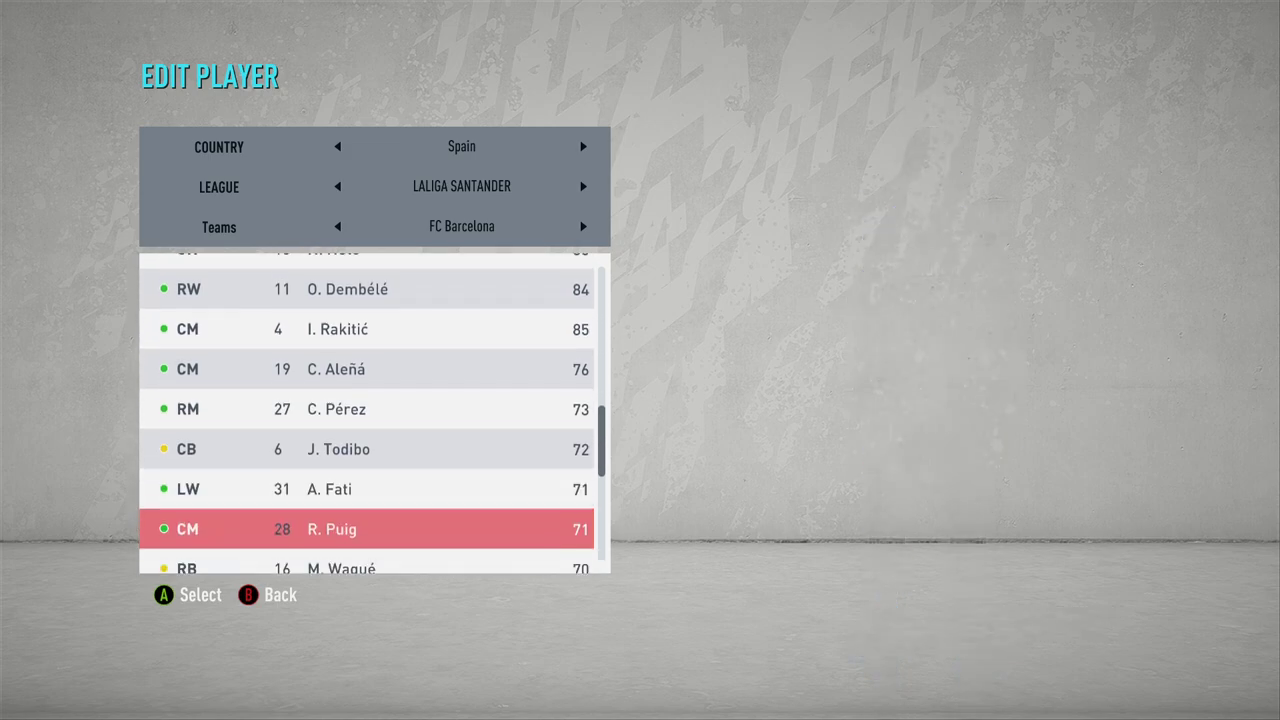
key(Down)
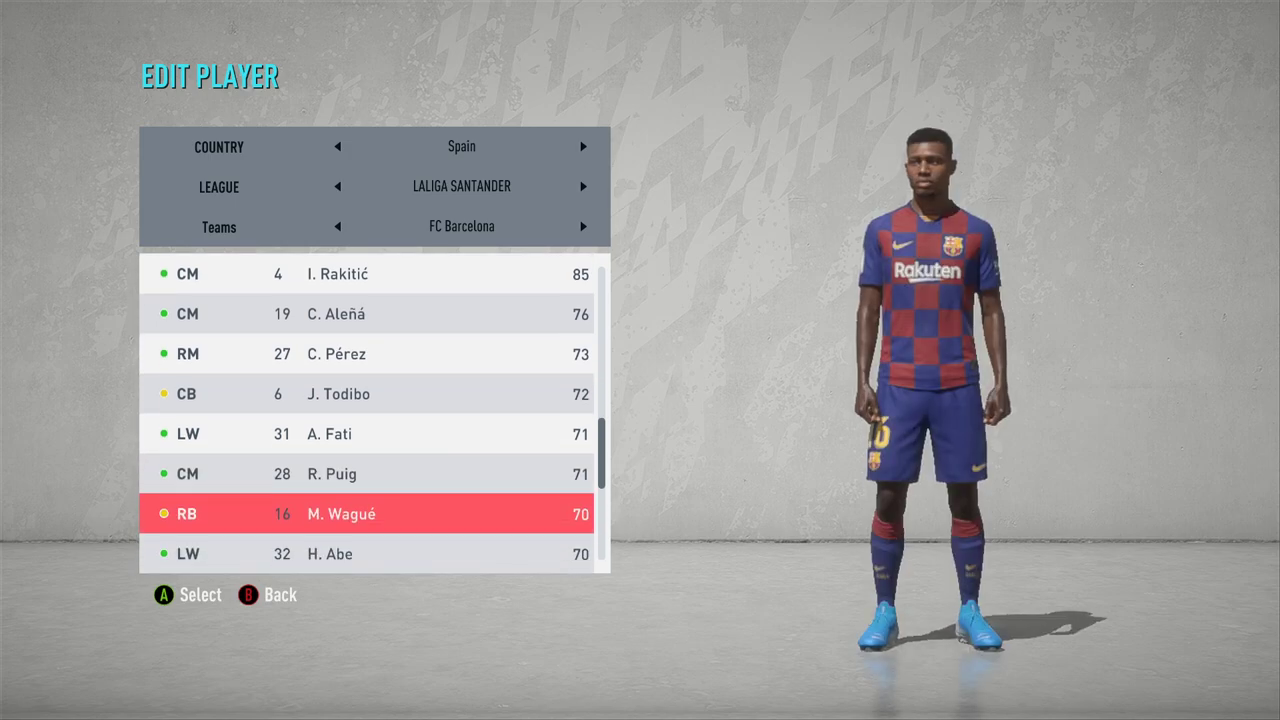
key(Down)
key(Down)
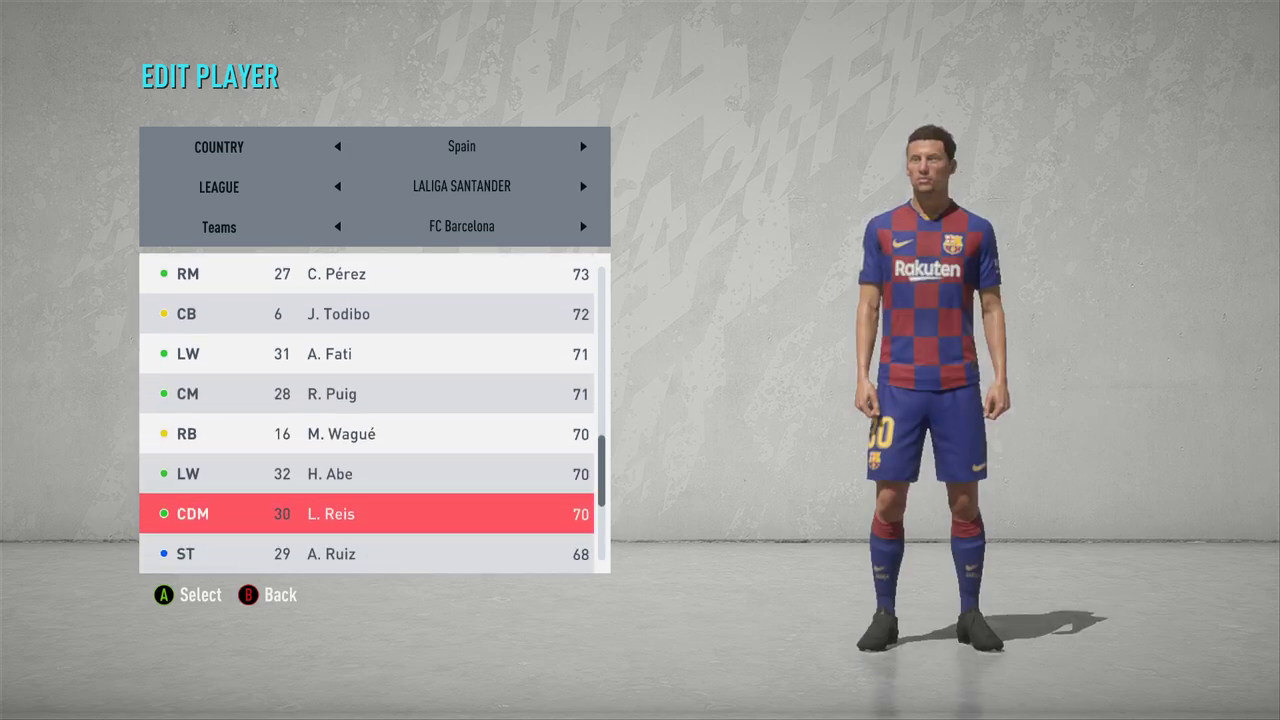
key(Down)
key(Down)
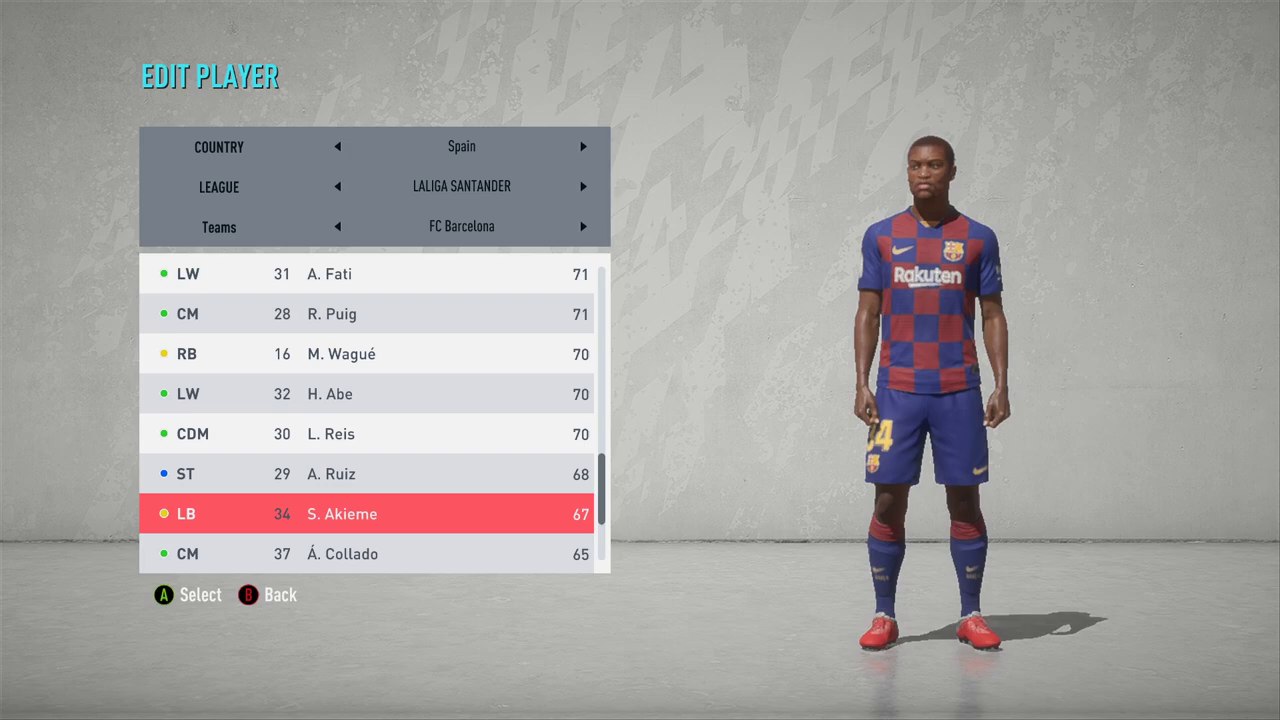
key(Down)
key(Down)
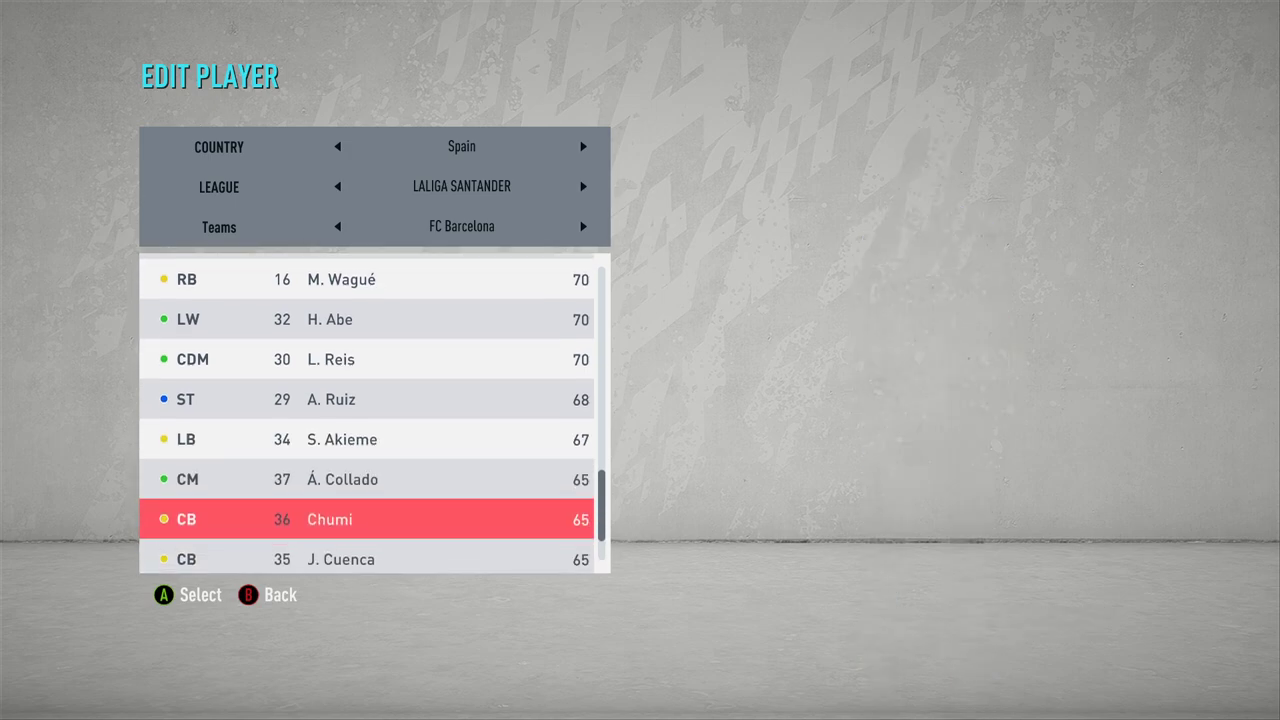
key(Down)
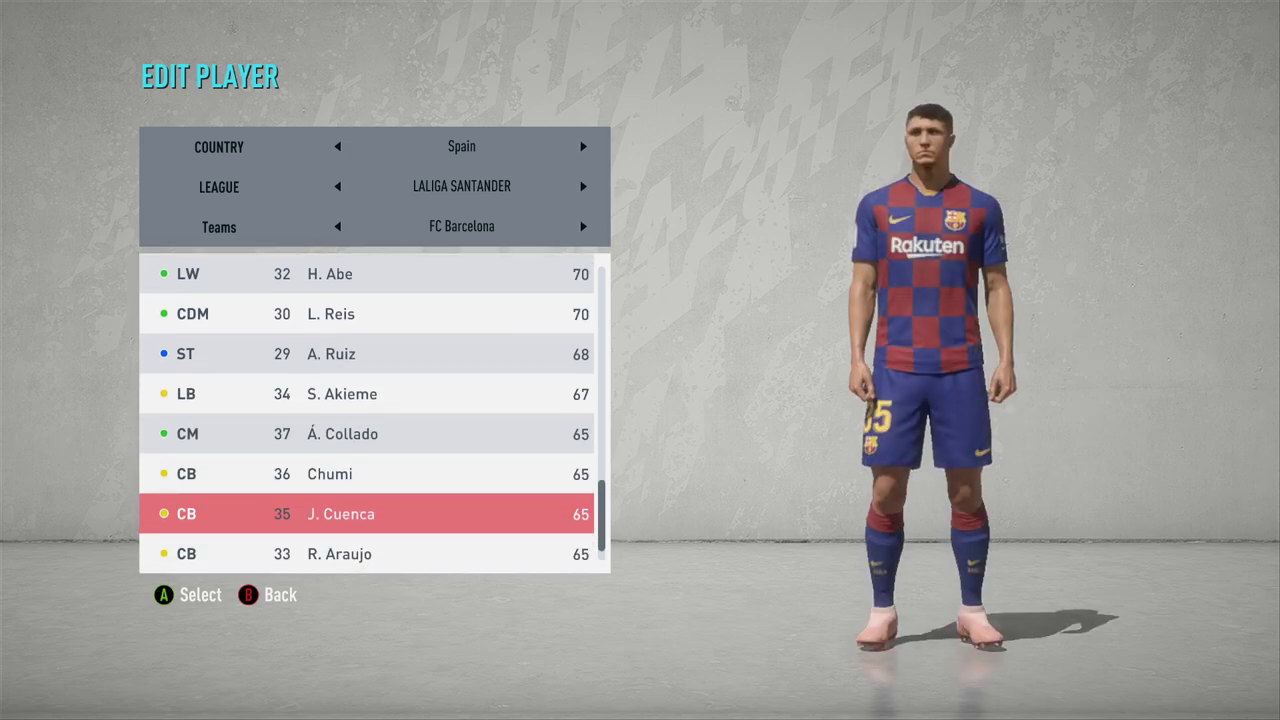
key(Down)
key(Down)
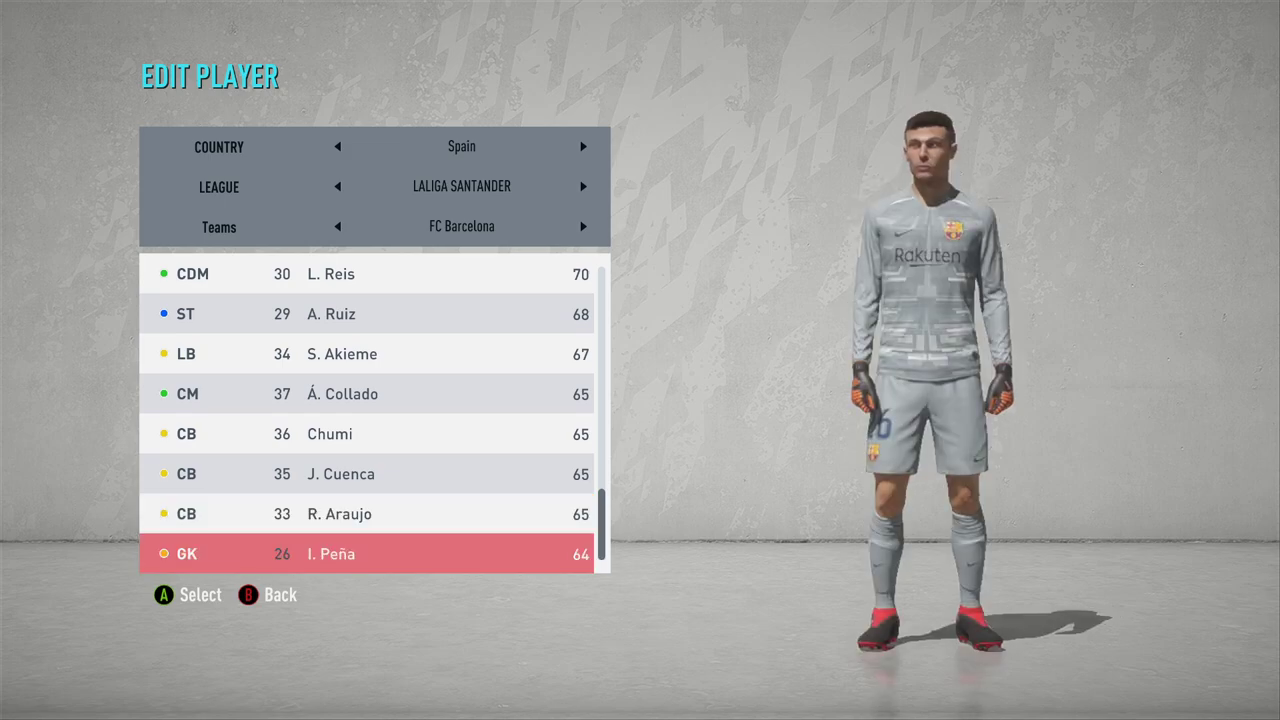
key(Up)
key(Up)
key(Up)
key(Up)
key(Up)
key(Up)
key(Up)
key(Up)
key(Up)
key(Up)
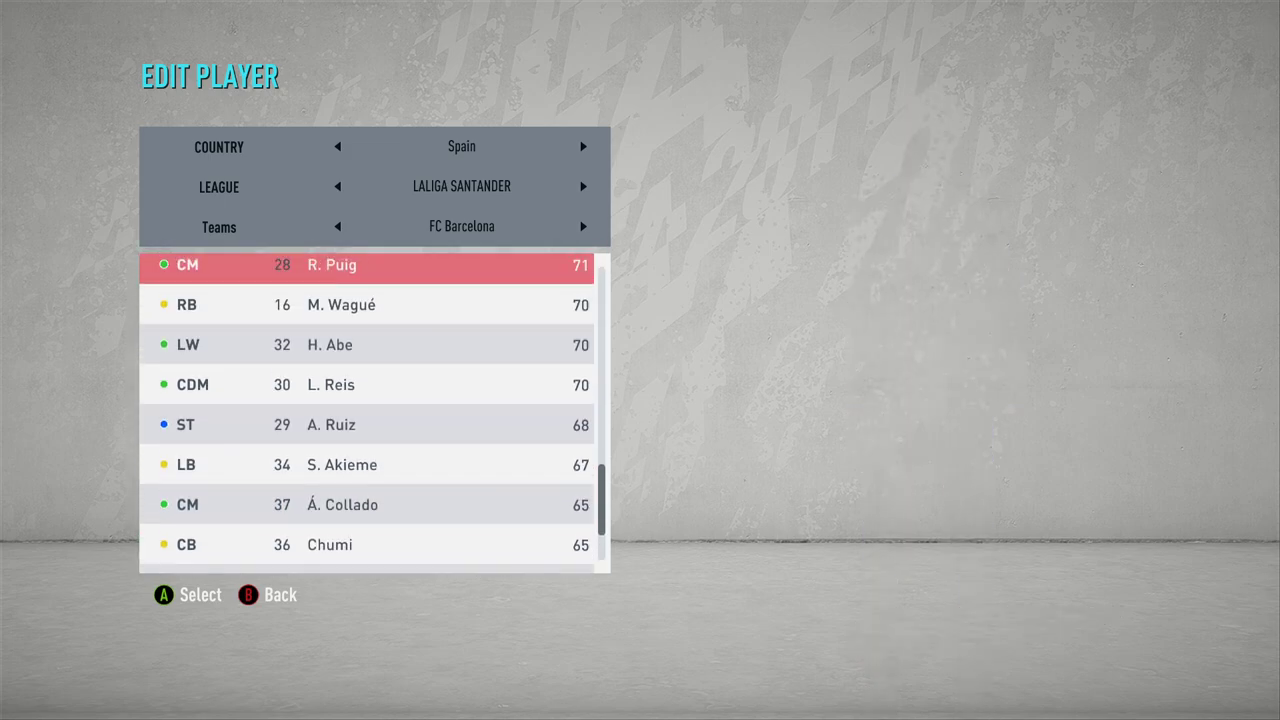
key(Up)
key(Up)
key(Up)
key(Up)
key(Up)
key(Up)
key(Up)
key(Up)
key(Up)
key(Up)
key(Up)
key(Up)
key(Up)
key(Up)
key(Up)
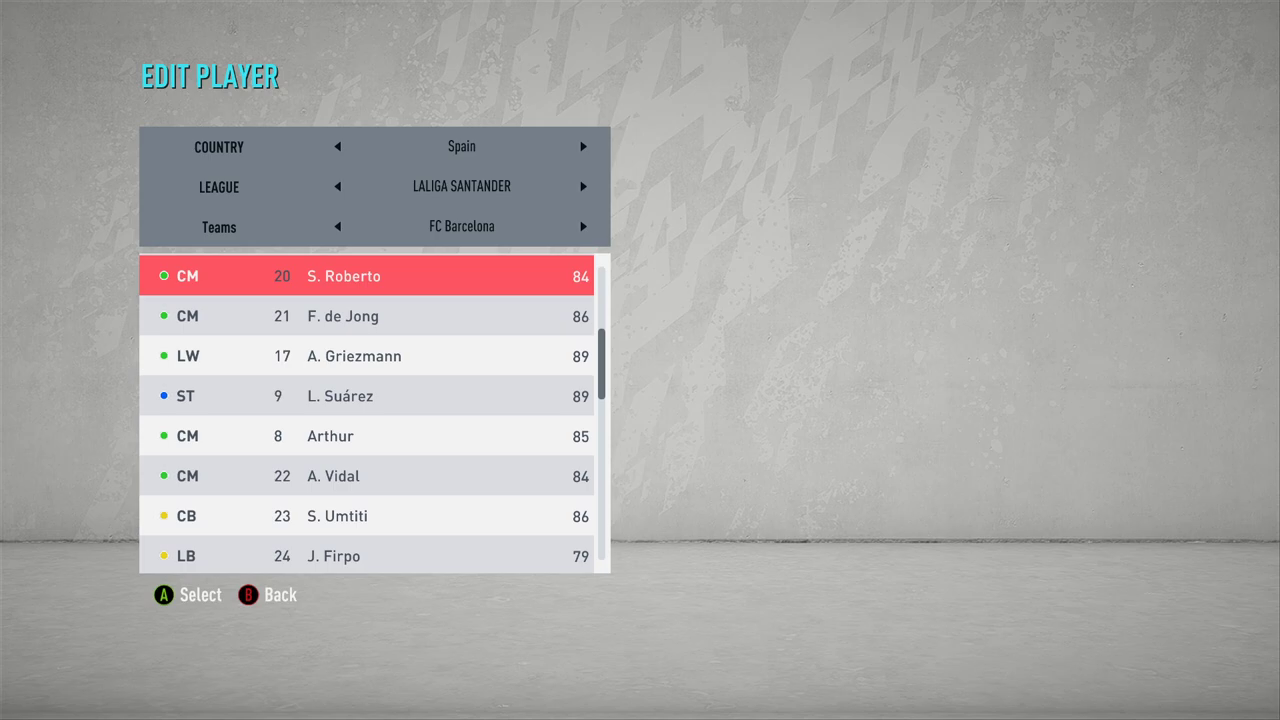
key(Up)
key(Up)
key(Up)
key(Down)
key(Down)
key(Down)
key(Down)
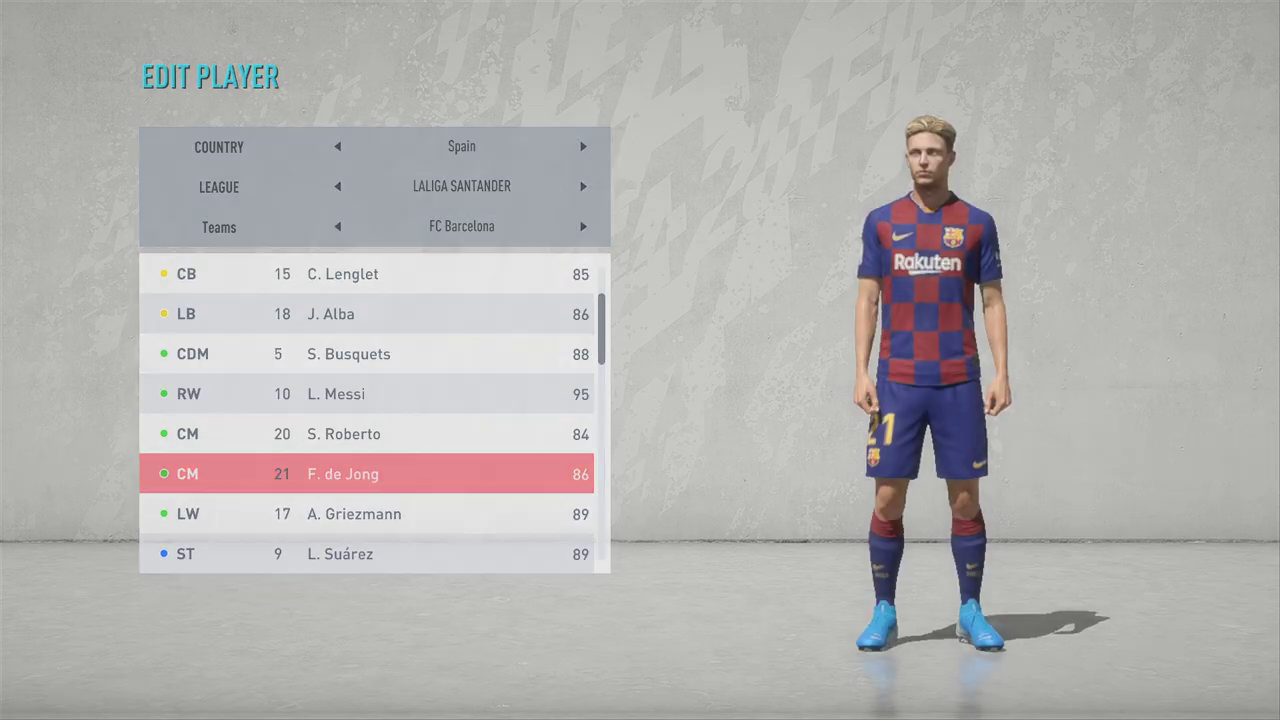
key(Return)
Step: Show De Jong's head settings and rotate his model to the back and front again
key(e)
key(e)
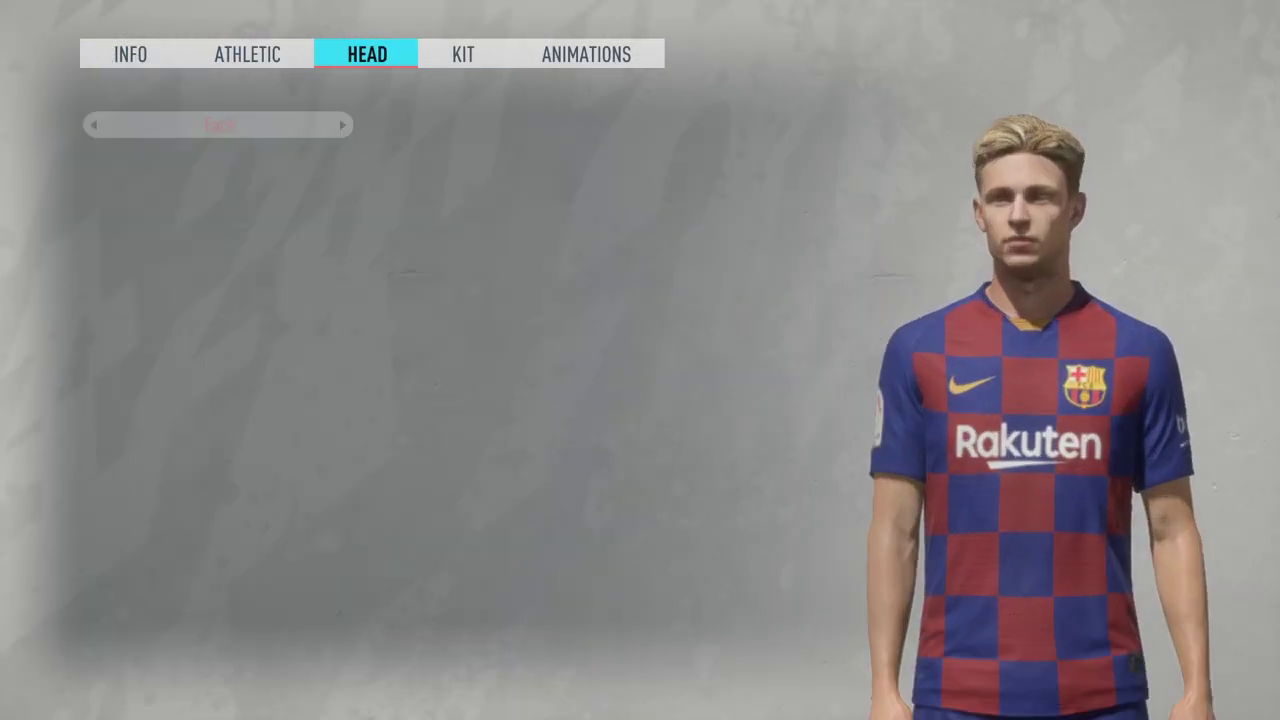
key(Right)
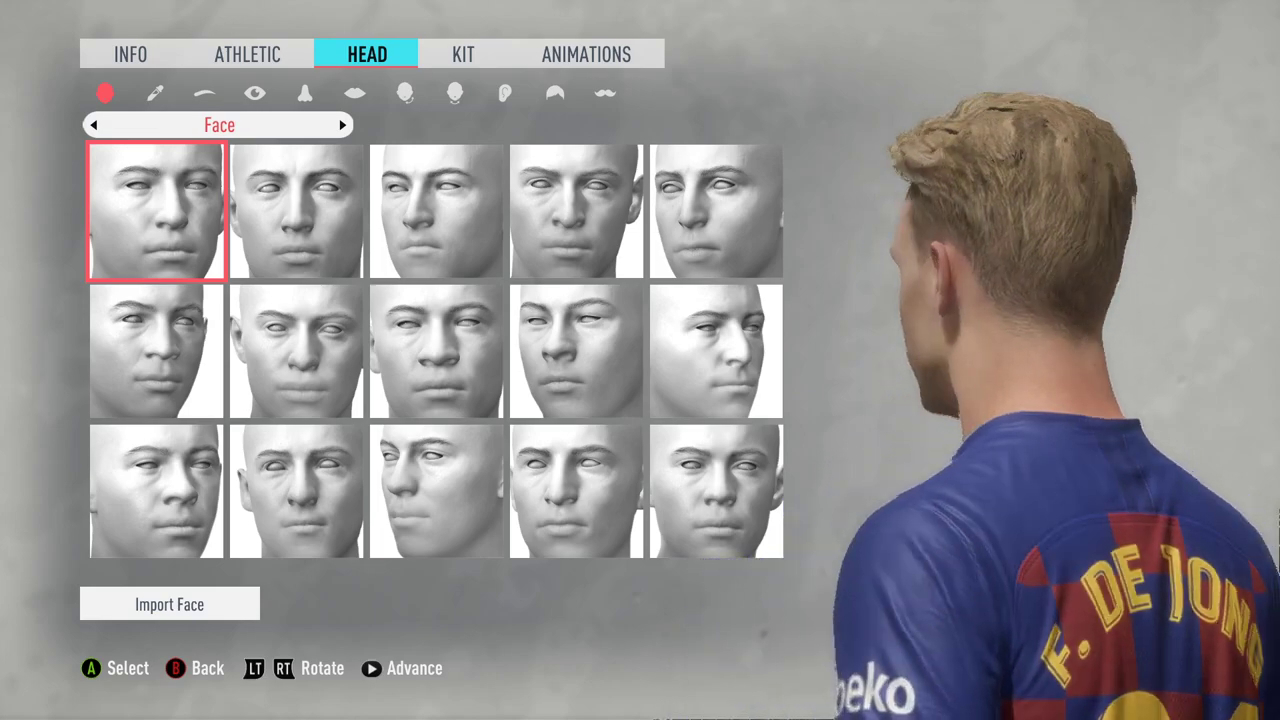
key(Right)
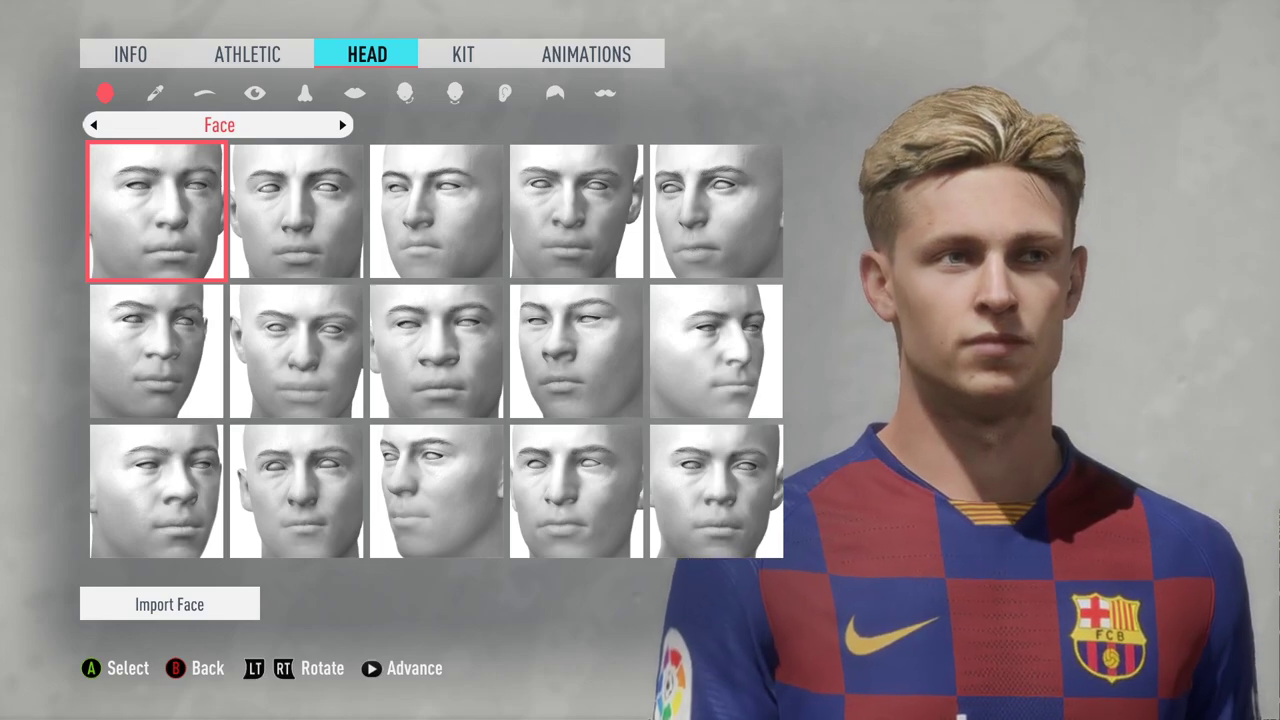